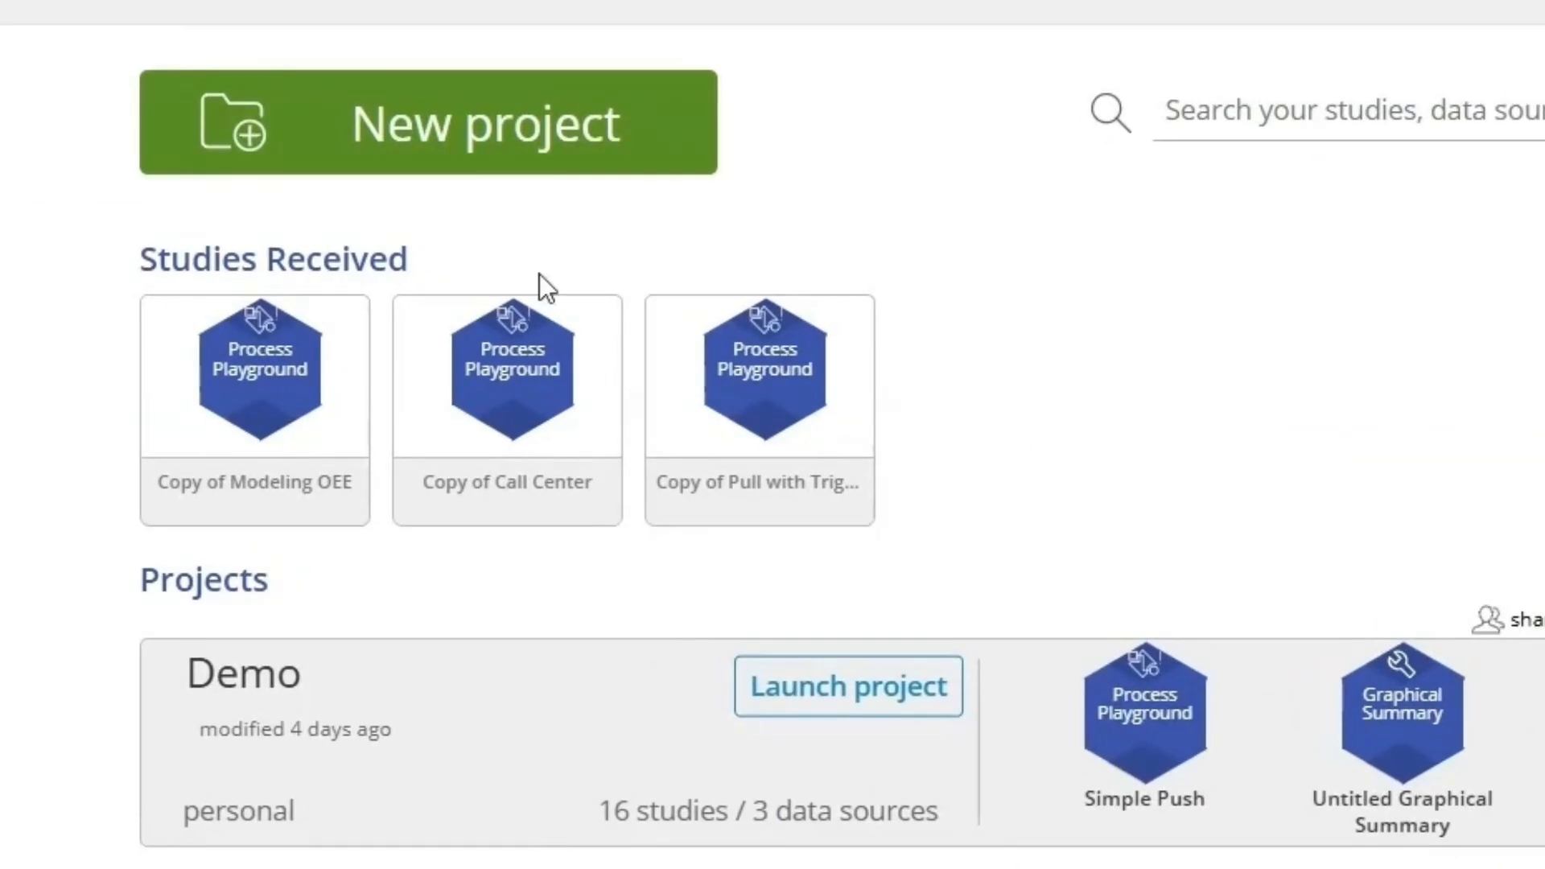
- Create a new project named Demo
{"action": "left_click", "coordinate": [632, 117]}
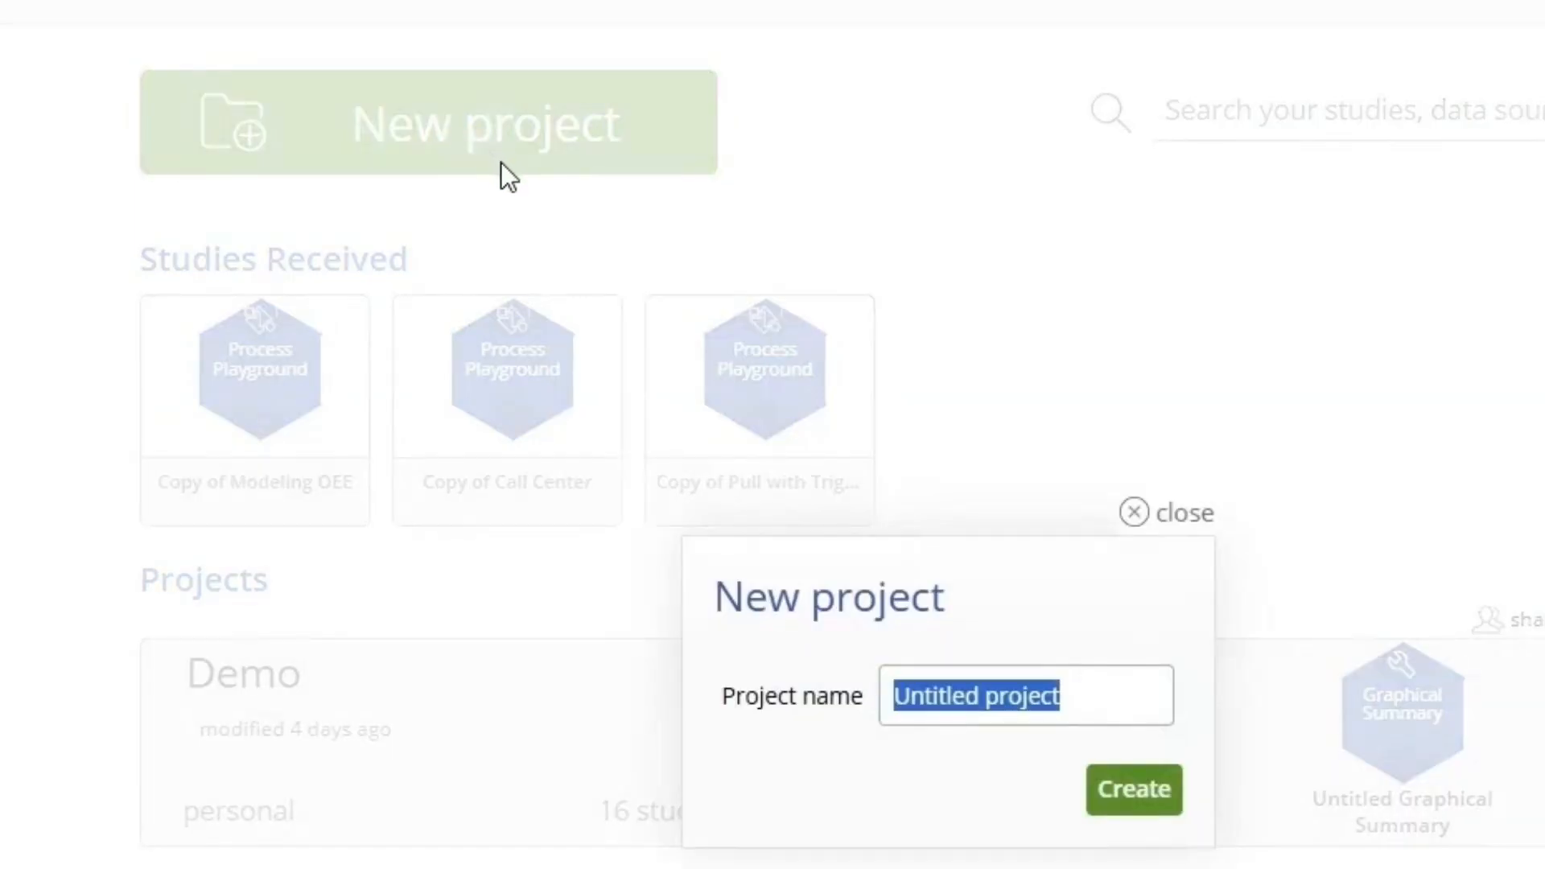
{"action": "type", "text": "Demo"}
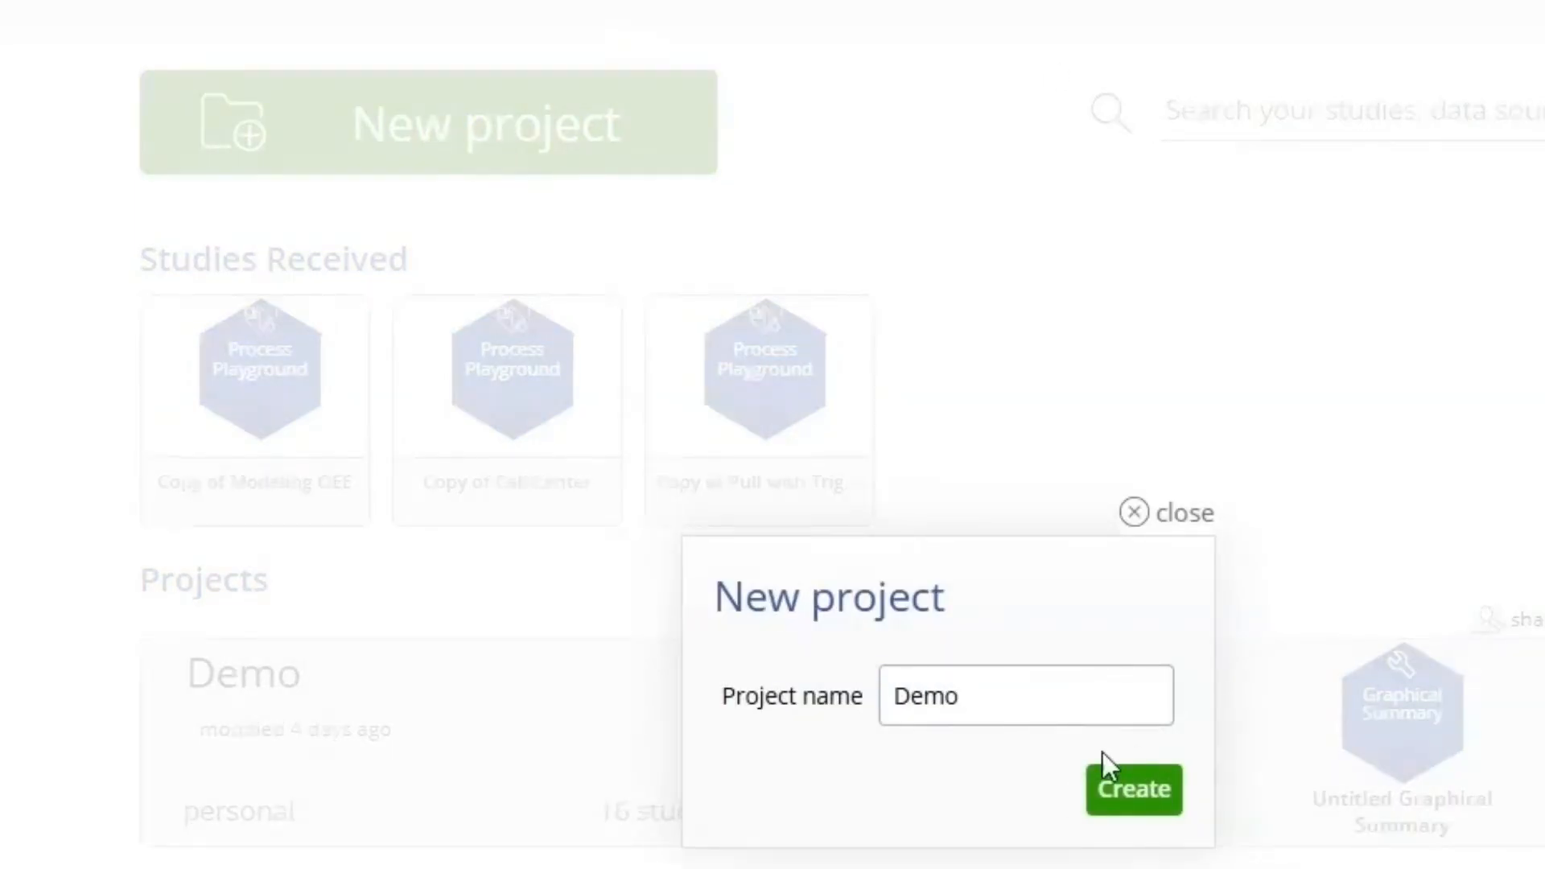
{"action": "left_click", "coordinate": [1137, 792]}
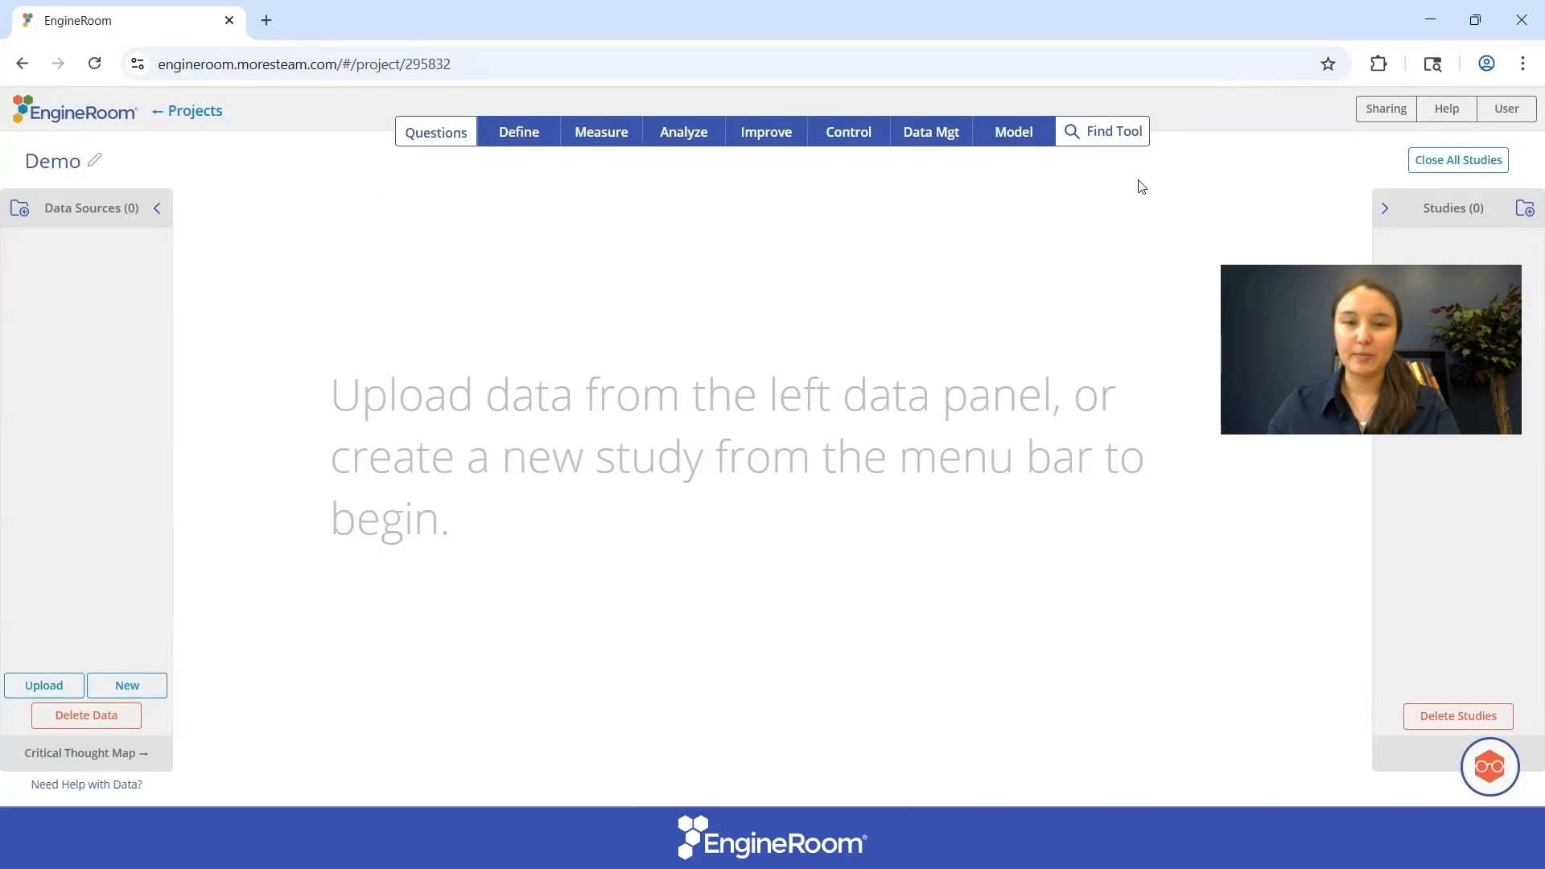
- Look through the tools offered under Define, Measure, Analyze, Improve, Control, Data Mgt and Model
{"action": "left_click", "coordinate": [517, 139]}
{"action": "left_click", "coordinate": [616, 139]}
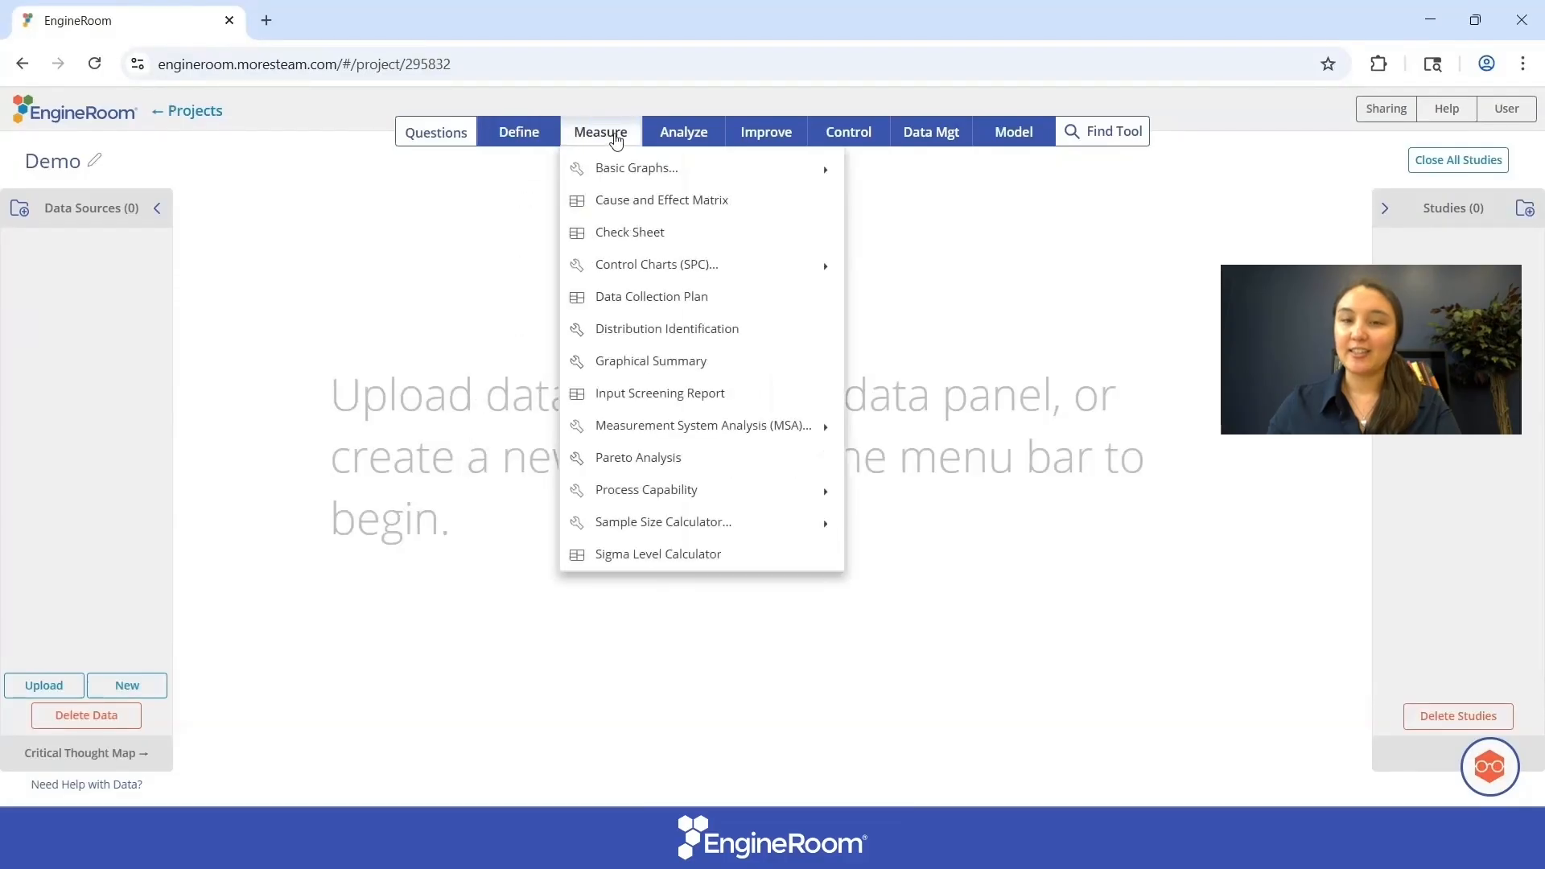
{"action": "left_click", "coordinate": [680, 137]}
{"action": "left_click", "coordinate": [756, 143]}
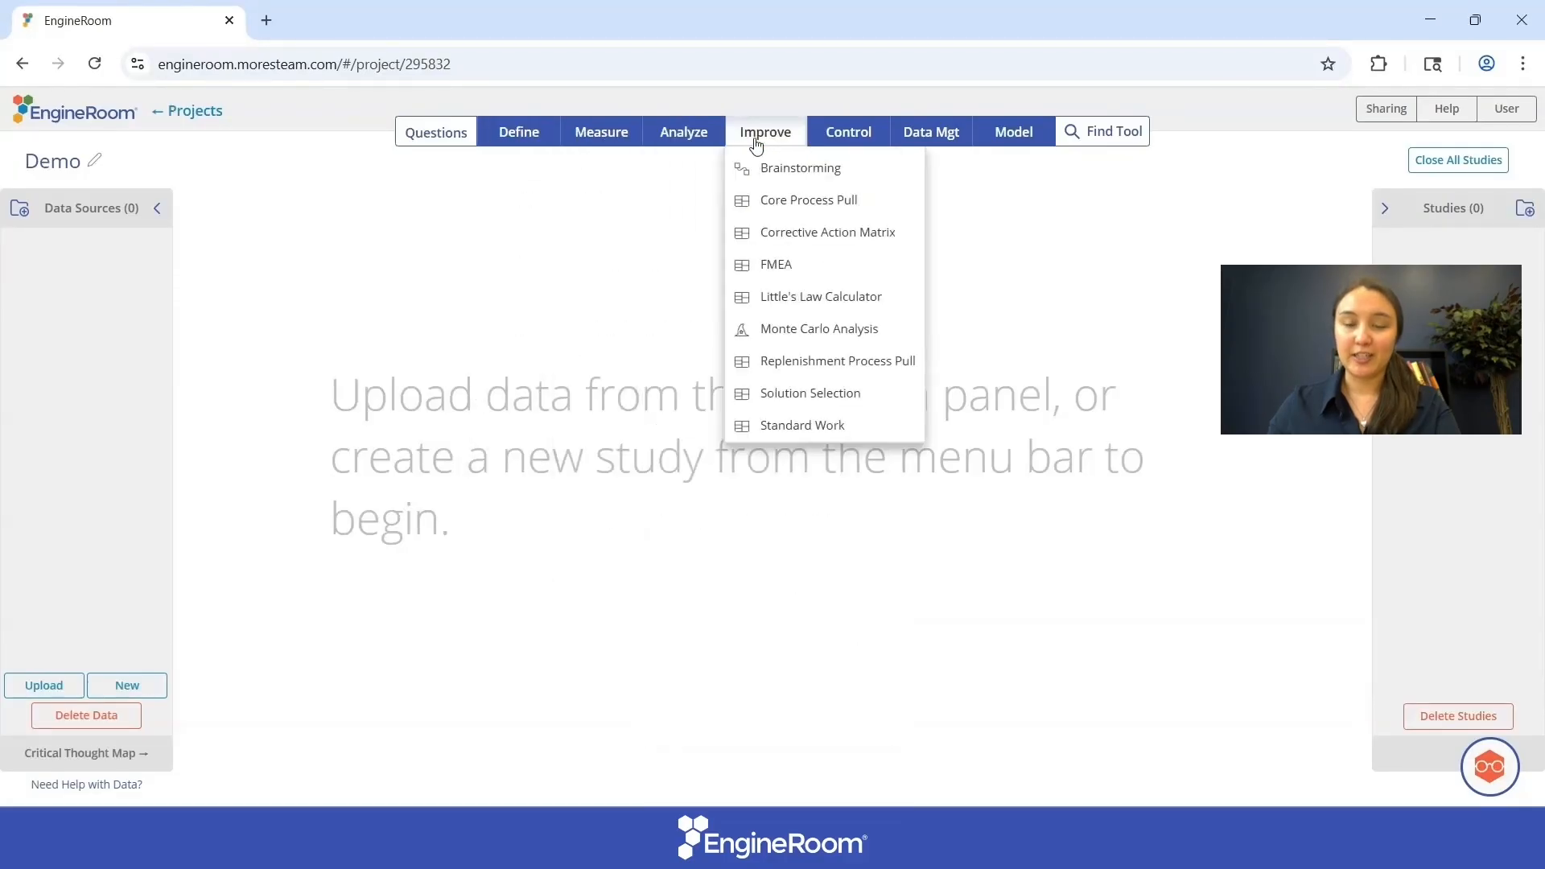
{"action": "left_click", "coordinate": [822, 145]}
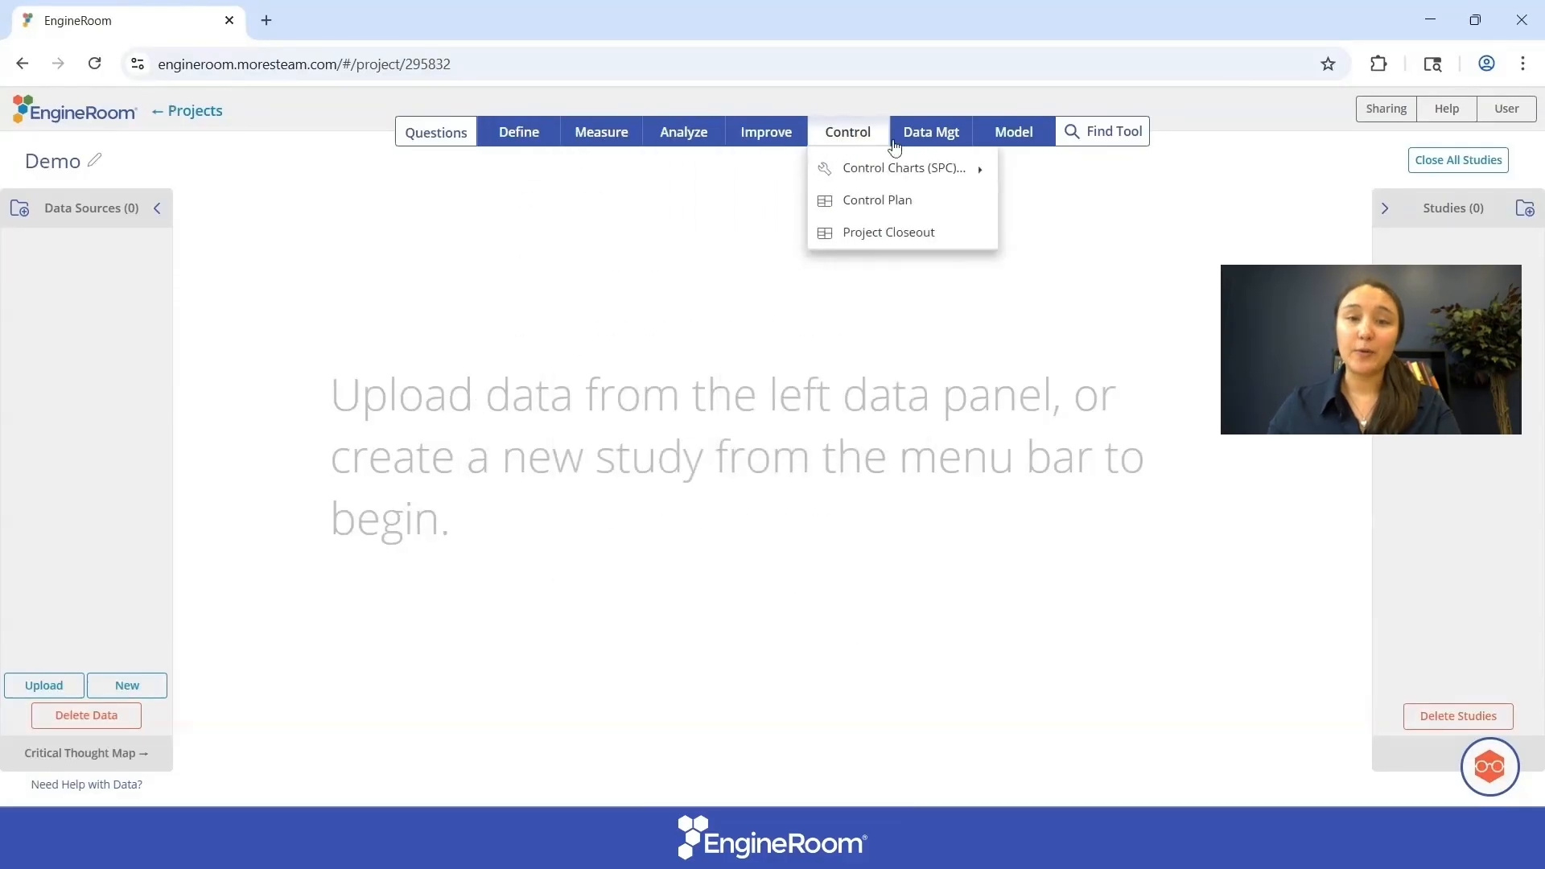
{"action": "left_click", "coordinate": [926, 145]}
{"action": "left_click", "coordinate": [990, 144]}
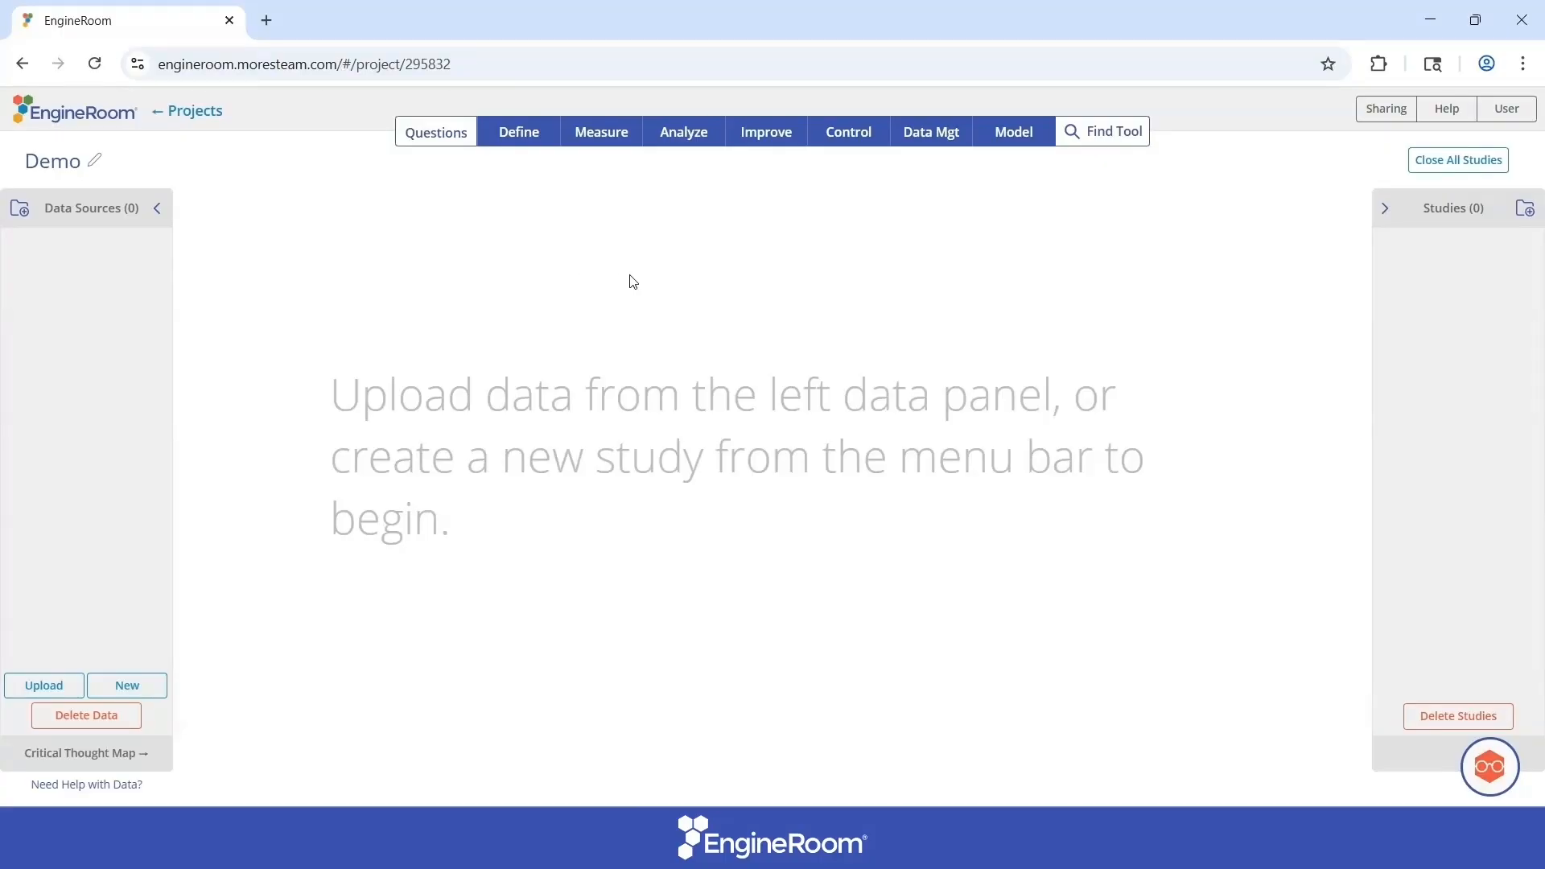
- Browse the Define-phase project questions with their suggested tools, and look at the tool search
{"action": "left_click", "coordinate": [417, 139]}
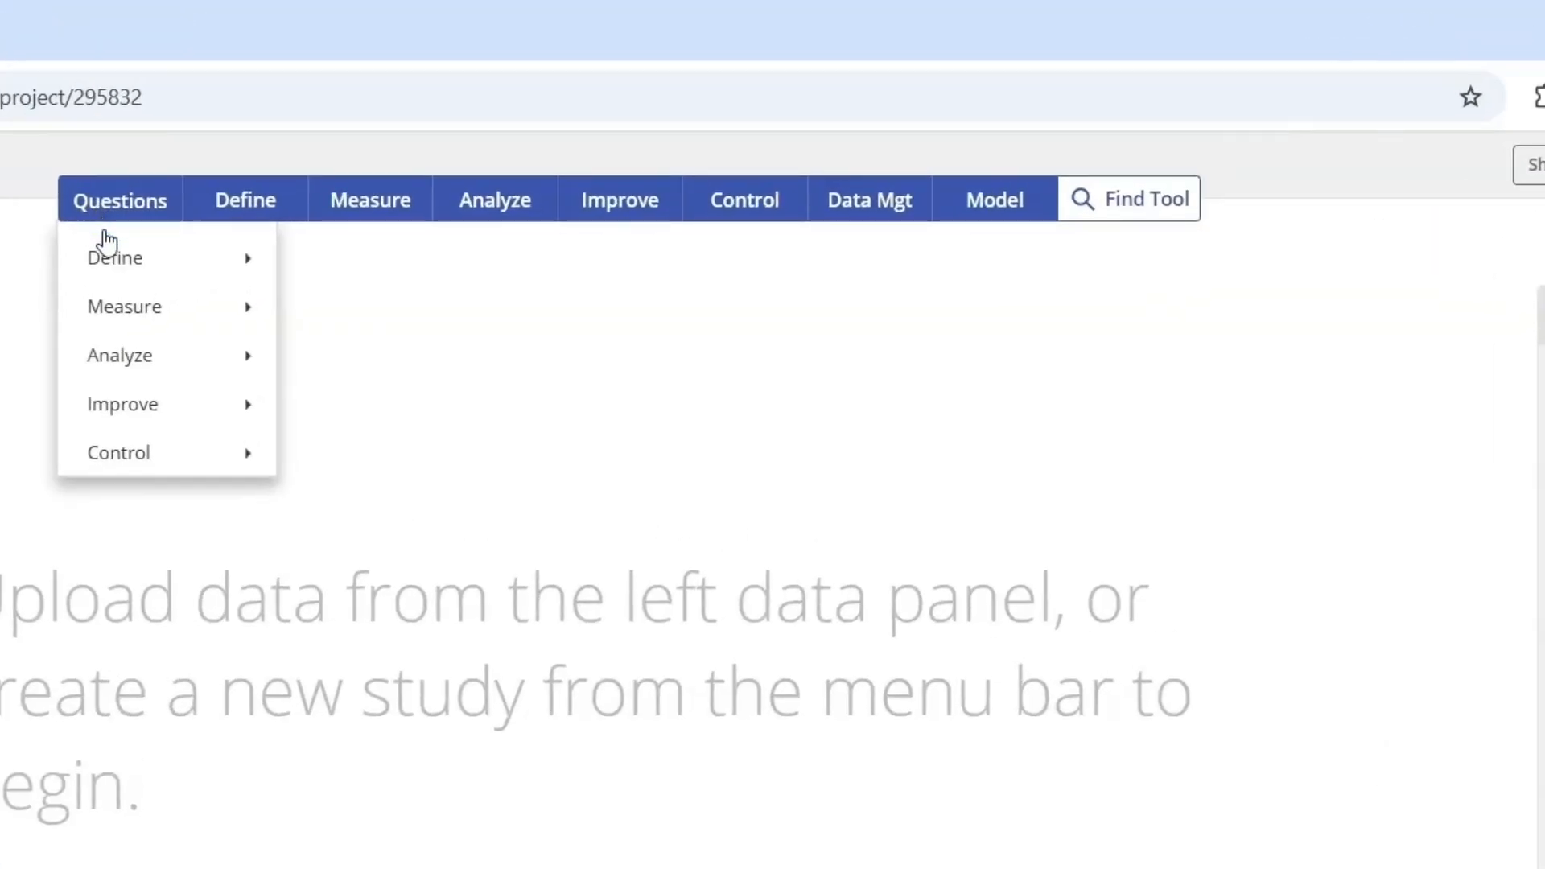
{"action": "mouse_move", "coordinate": [100, 266]}
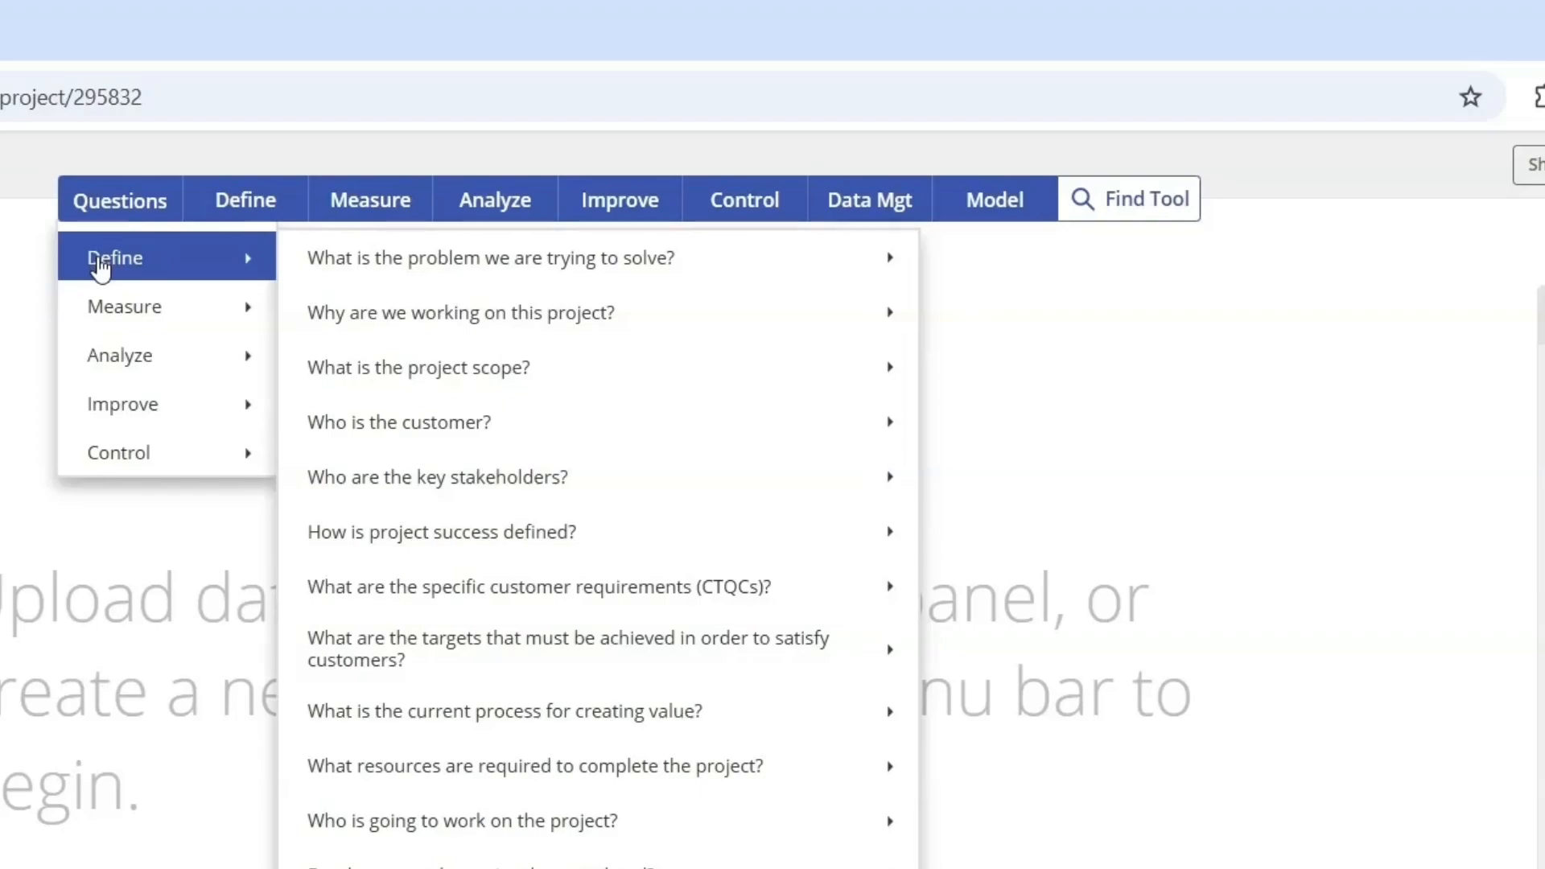
{"action": "mouse_move", "coordinate": [383, 276]}
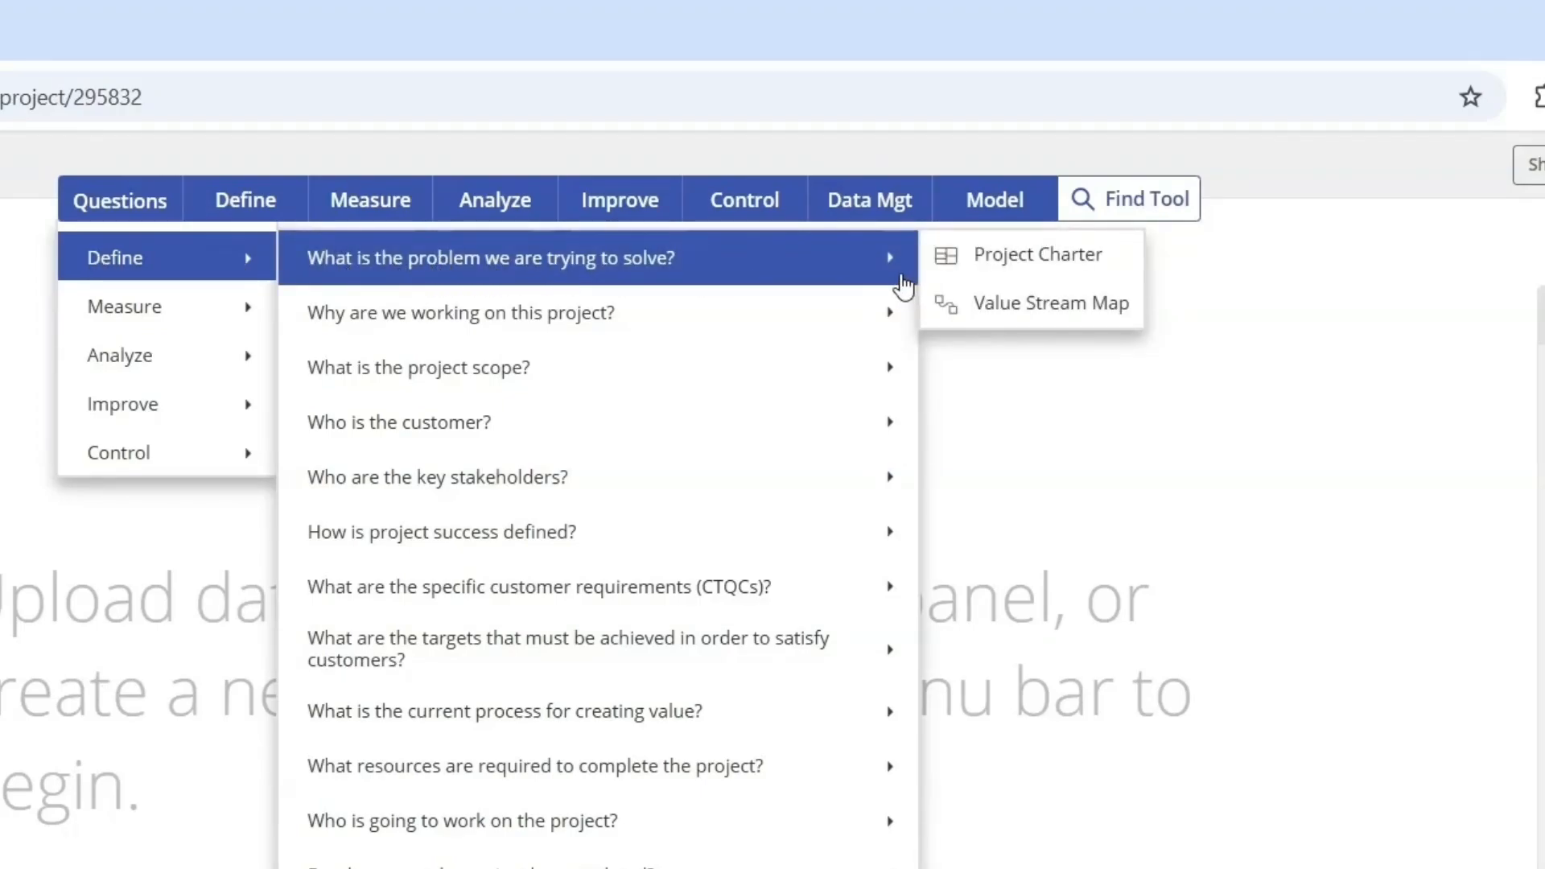
{"action": "mouse_move", "coordinate": [896, 372]}
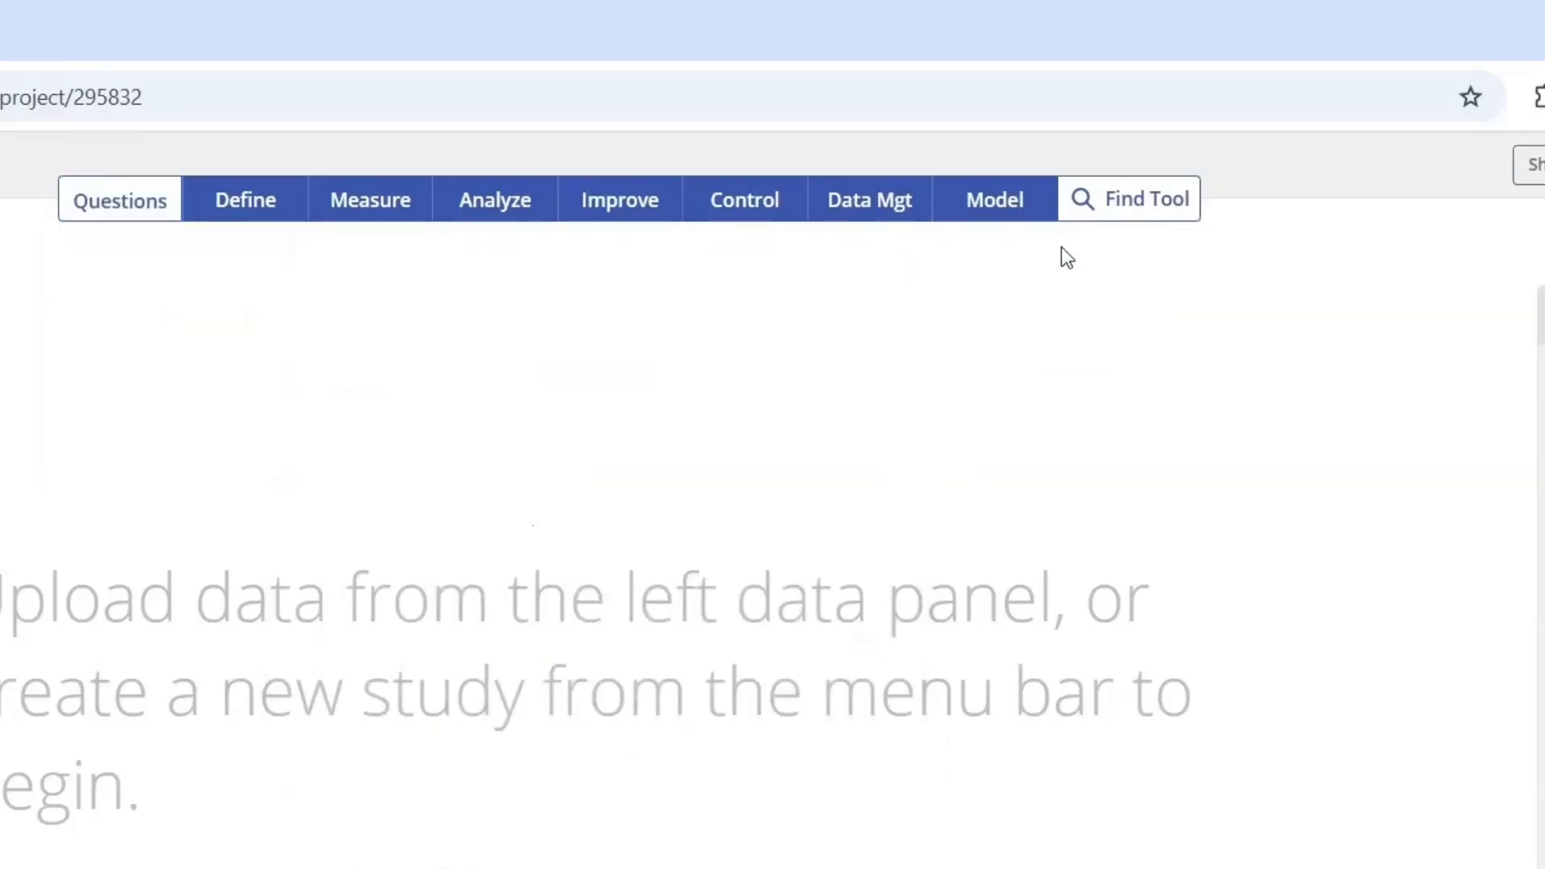
{"action": "left_click", "coordinate": [1159, 203]}
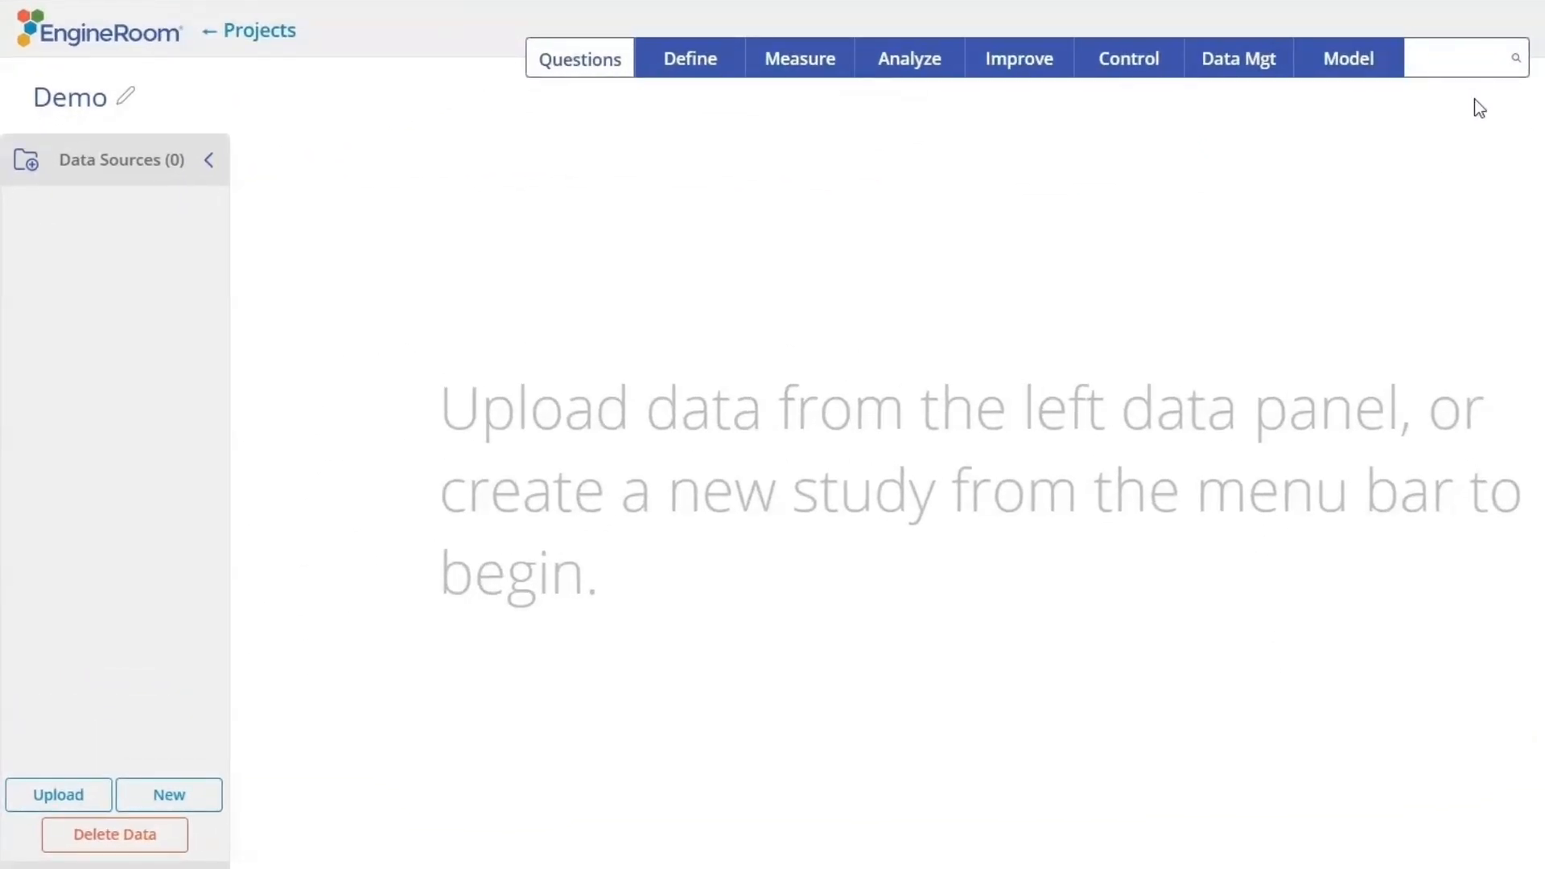
{"action": "left_click", "coordinate": [599, 344]}
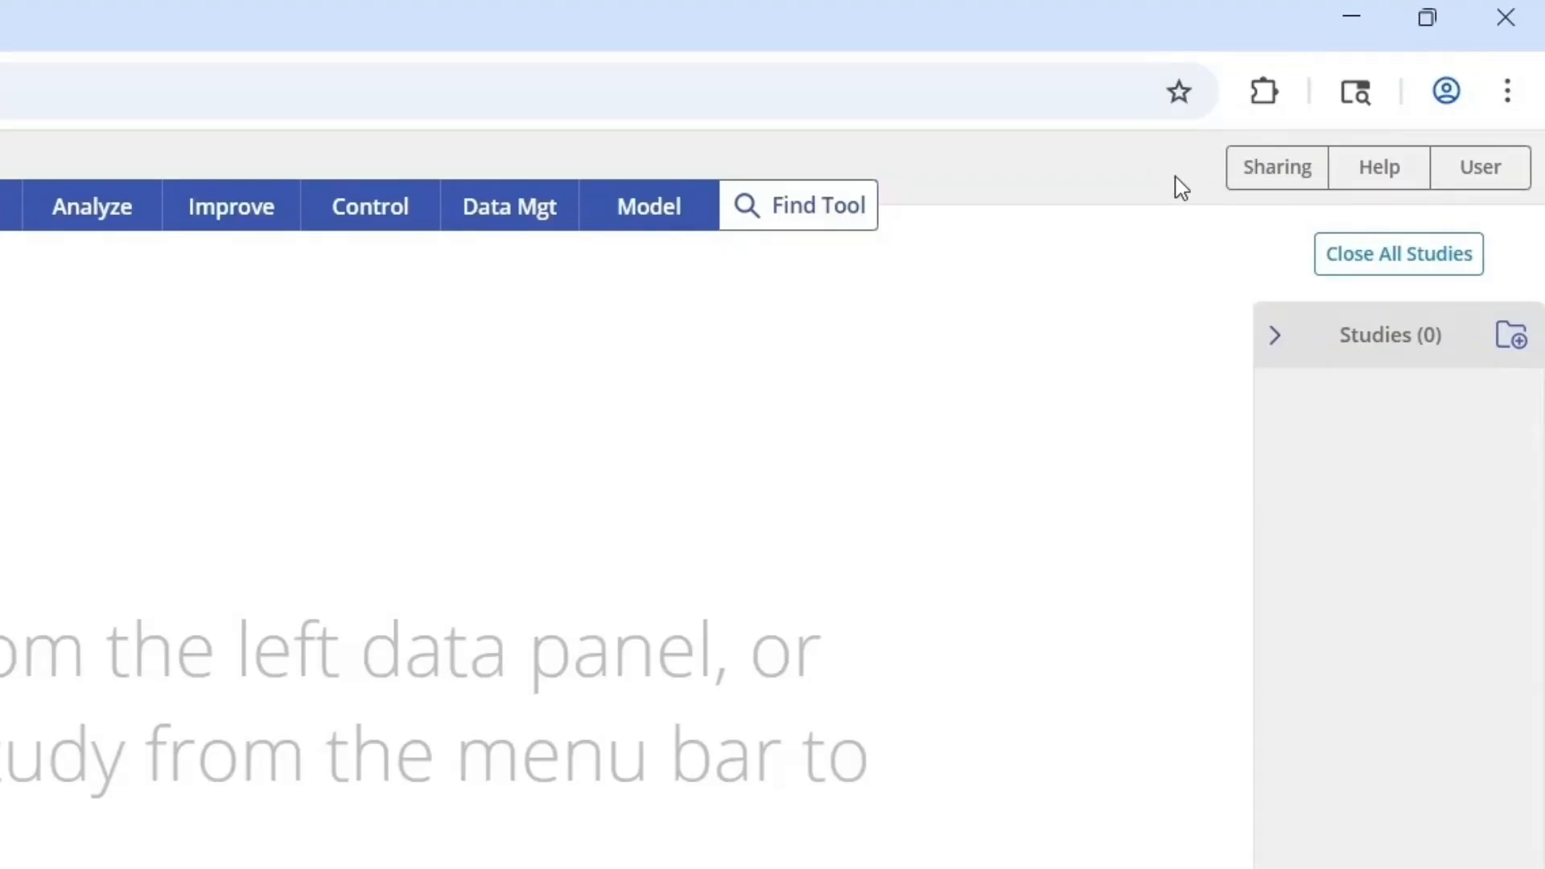
- Open the Help Center, look over the EngineRoom user guide's main page, and return to the project
{"action": "left_click", "coordinate": [1378, 169]}
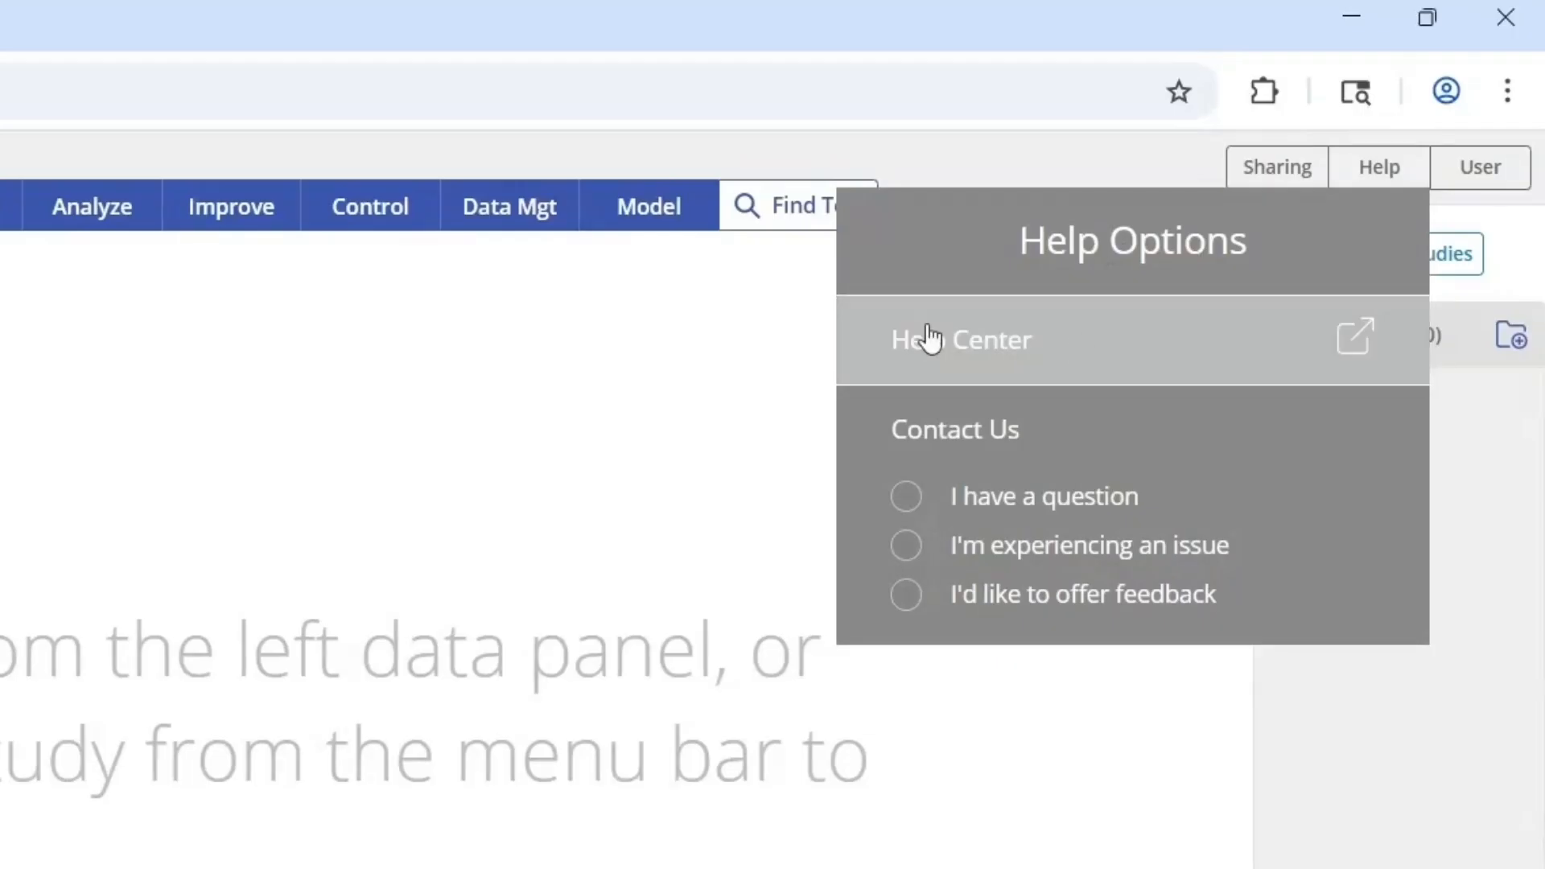
{"action": "left_click", "coordinate": [1023, 353]}
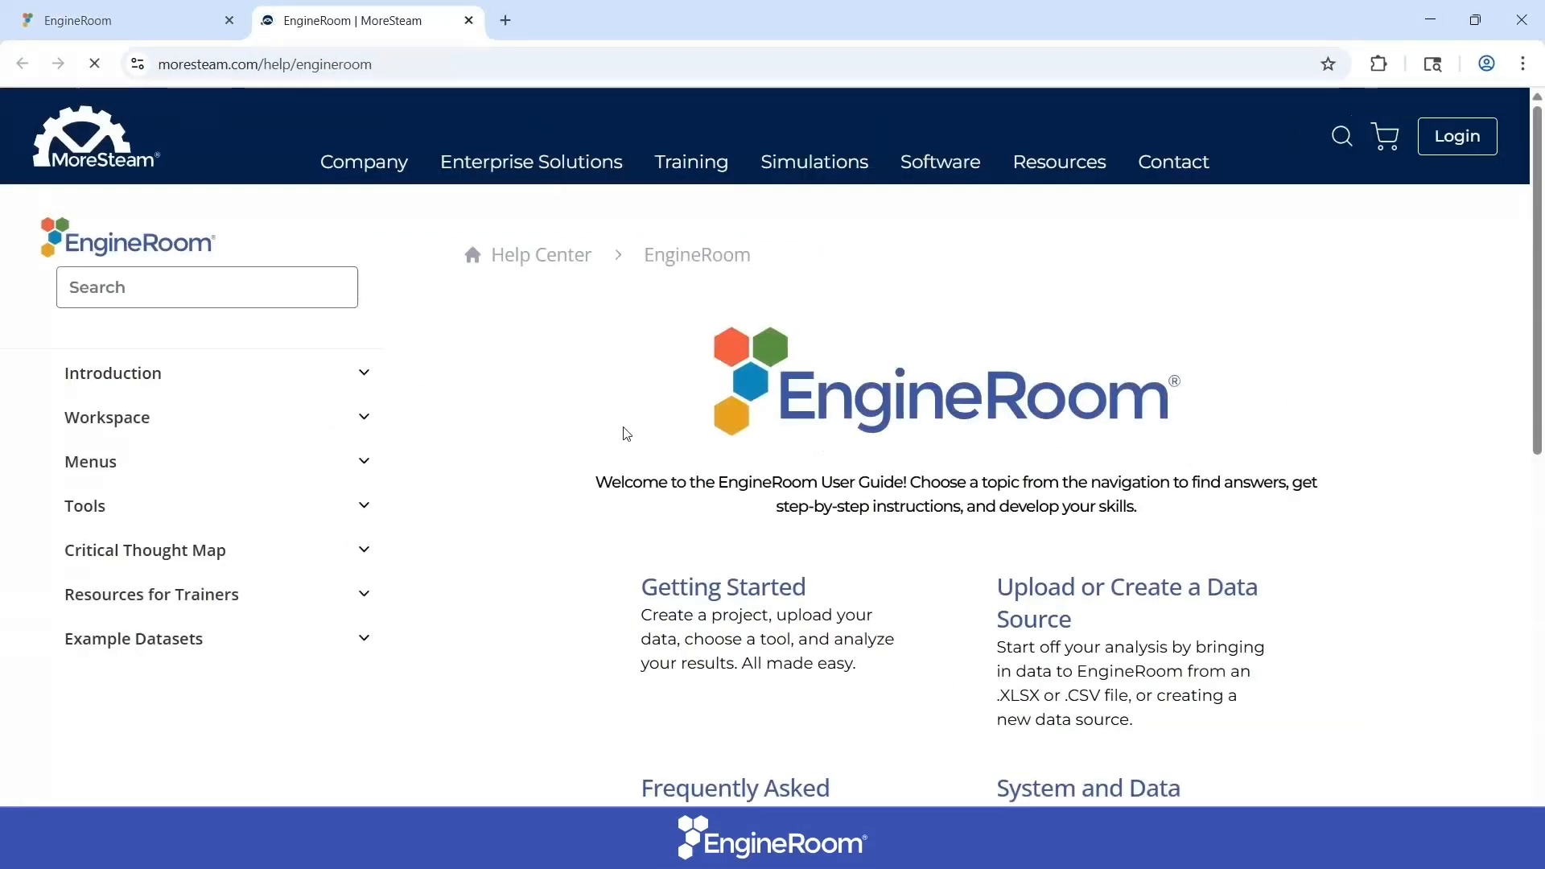
{"action": "scroll", "coordinate": [666, 442], "scroll_direction": "down", "scroll_amount": 1}
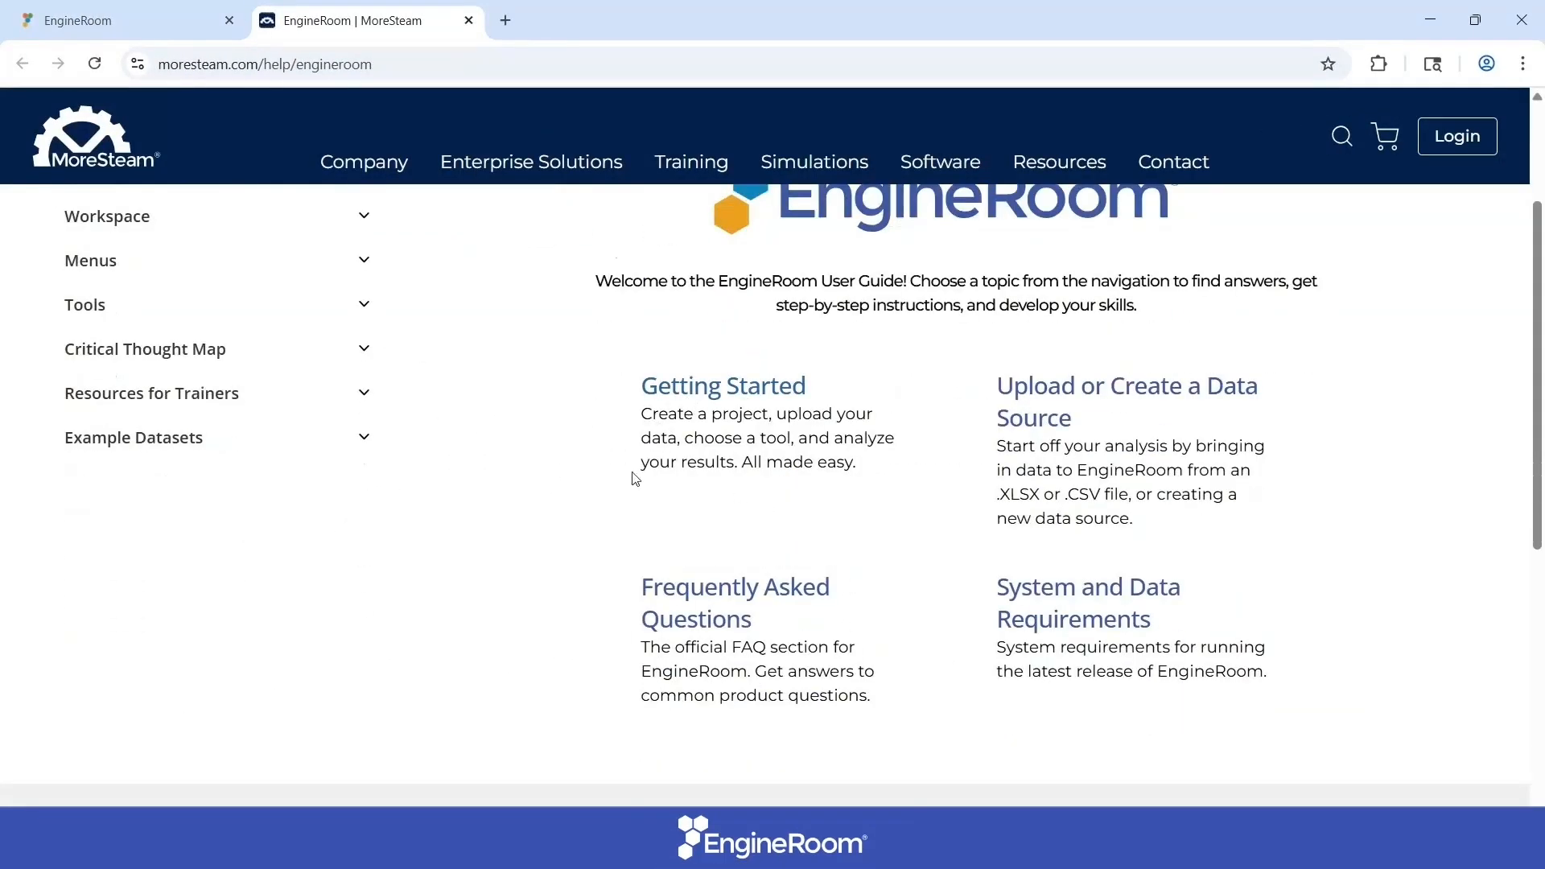
{"action": "scroll", "coordinate": [576, 460], "scroll_direction": "up", "scroll_amount": 1}
{"action": "scroll", "coordinate": [576, 460], "scroll_direction": "up", "scroll_amount": 1}
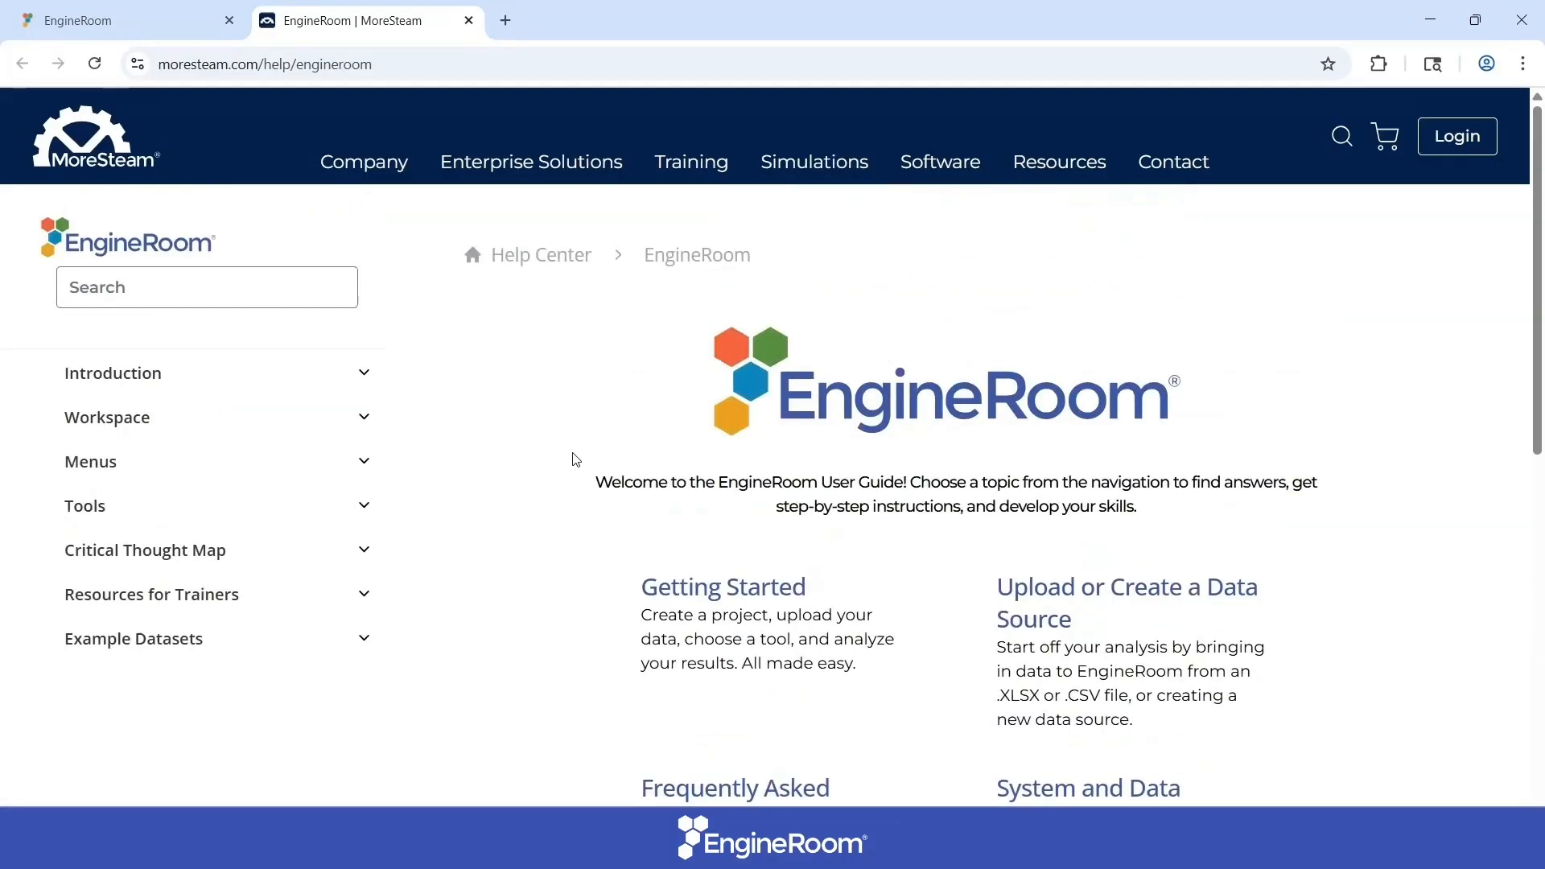
{"action": "left_click", "coordinate": [468, 23]}
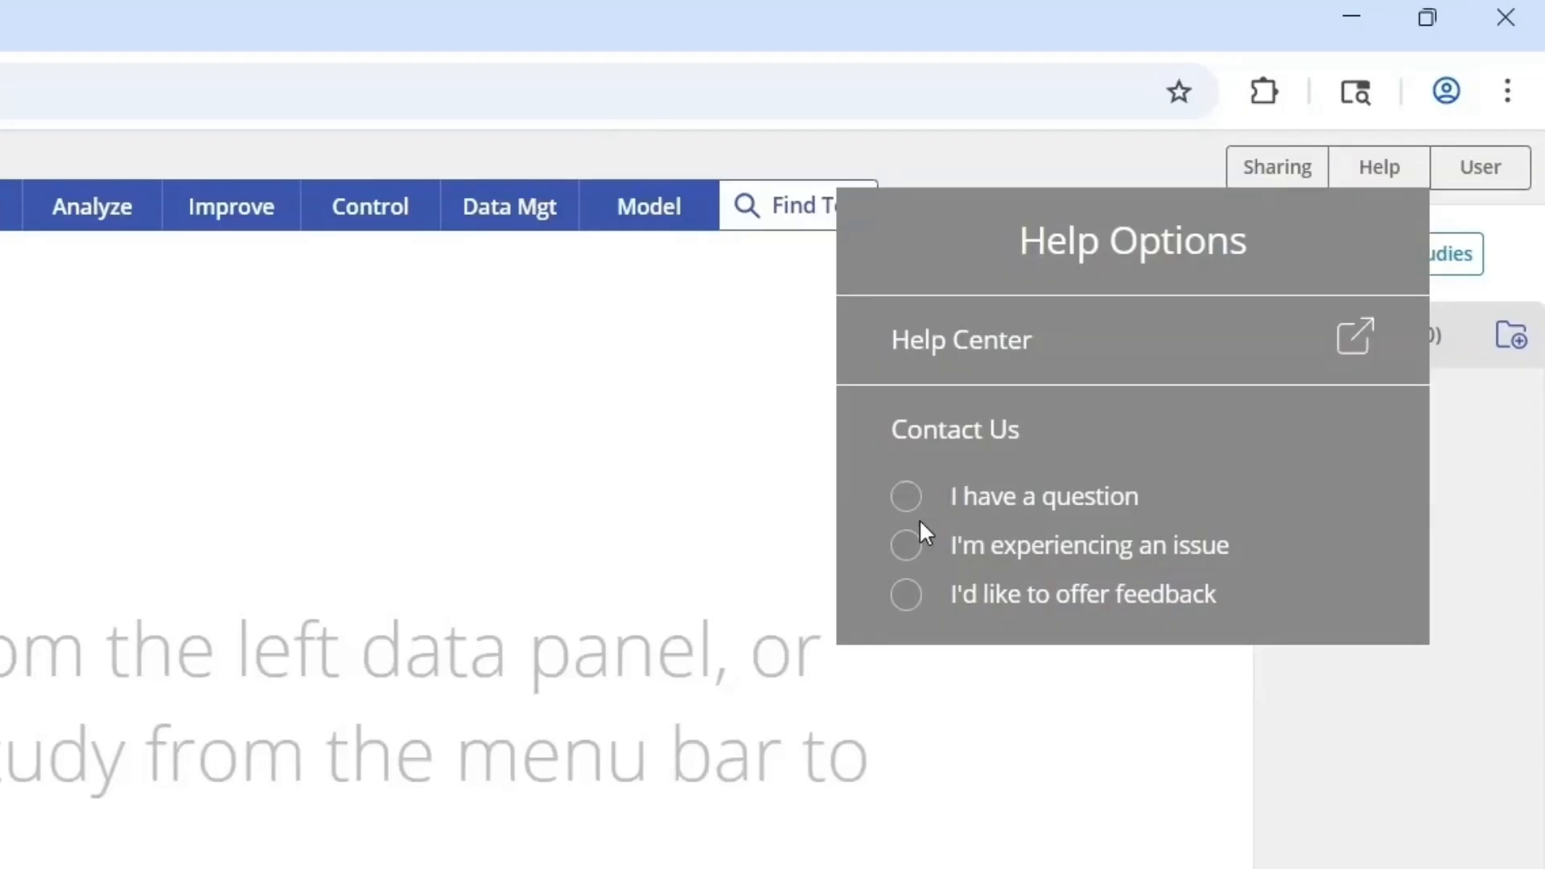
- Review the menu, language and decimal separator choices in the user settings without changing them
{"action": "left_click", "coordinate": [1505, 193]}
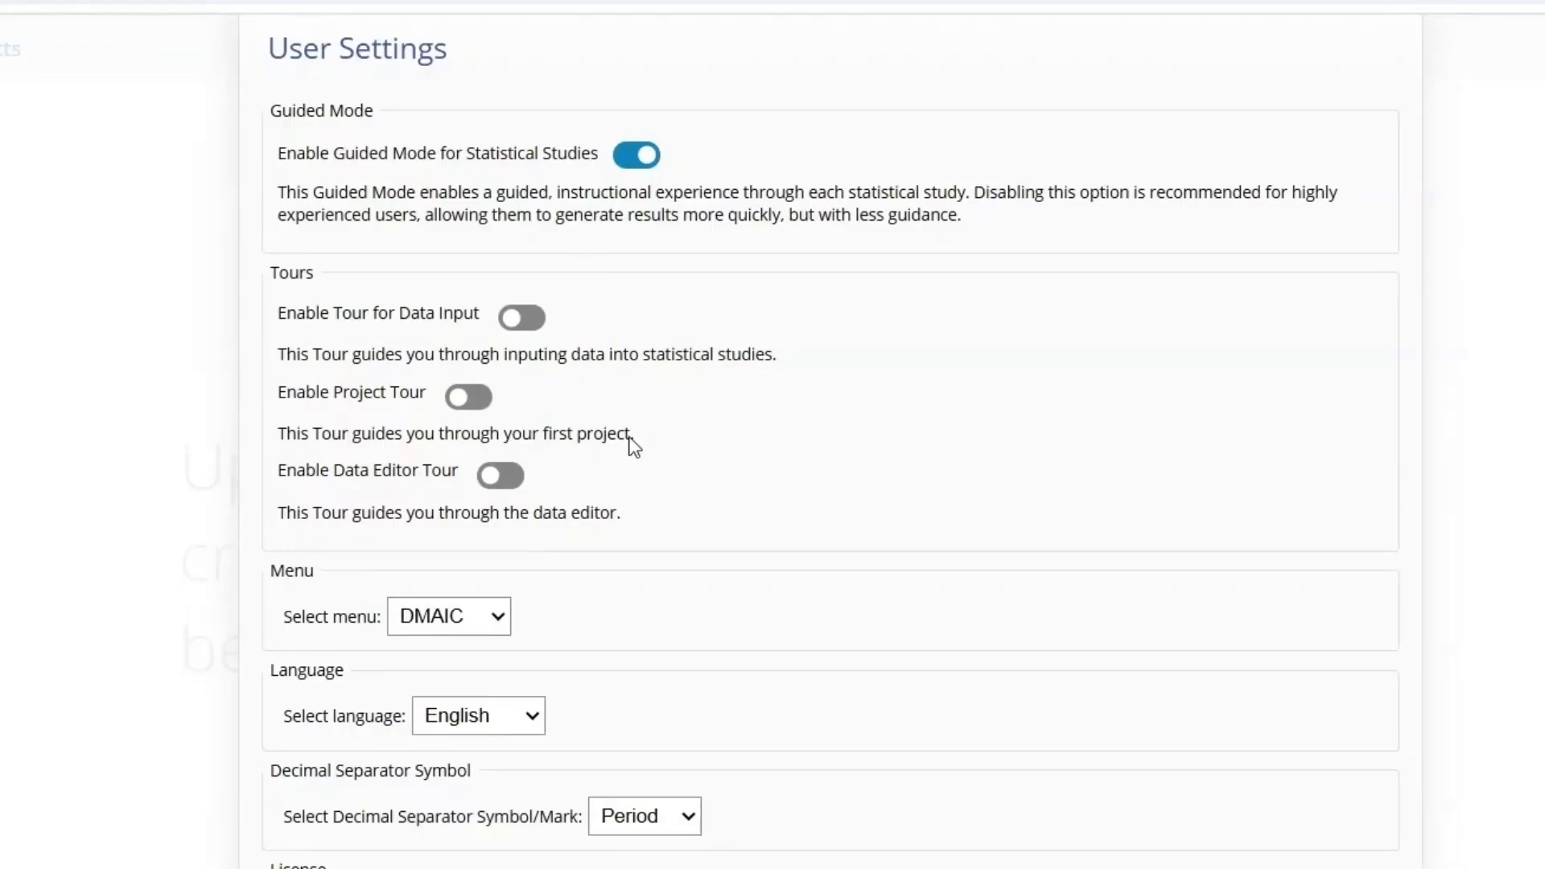
{"action": "left_click", "coordinate": [488, 622]}
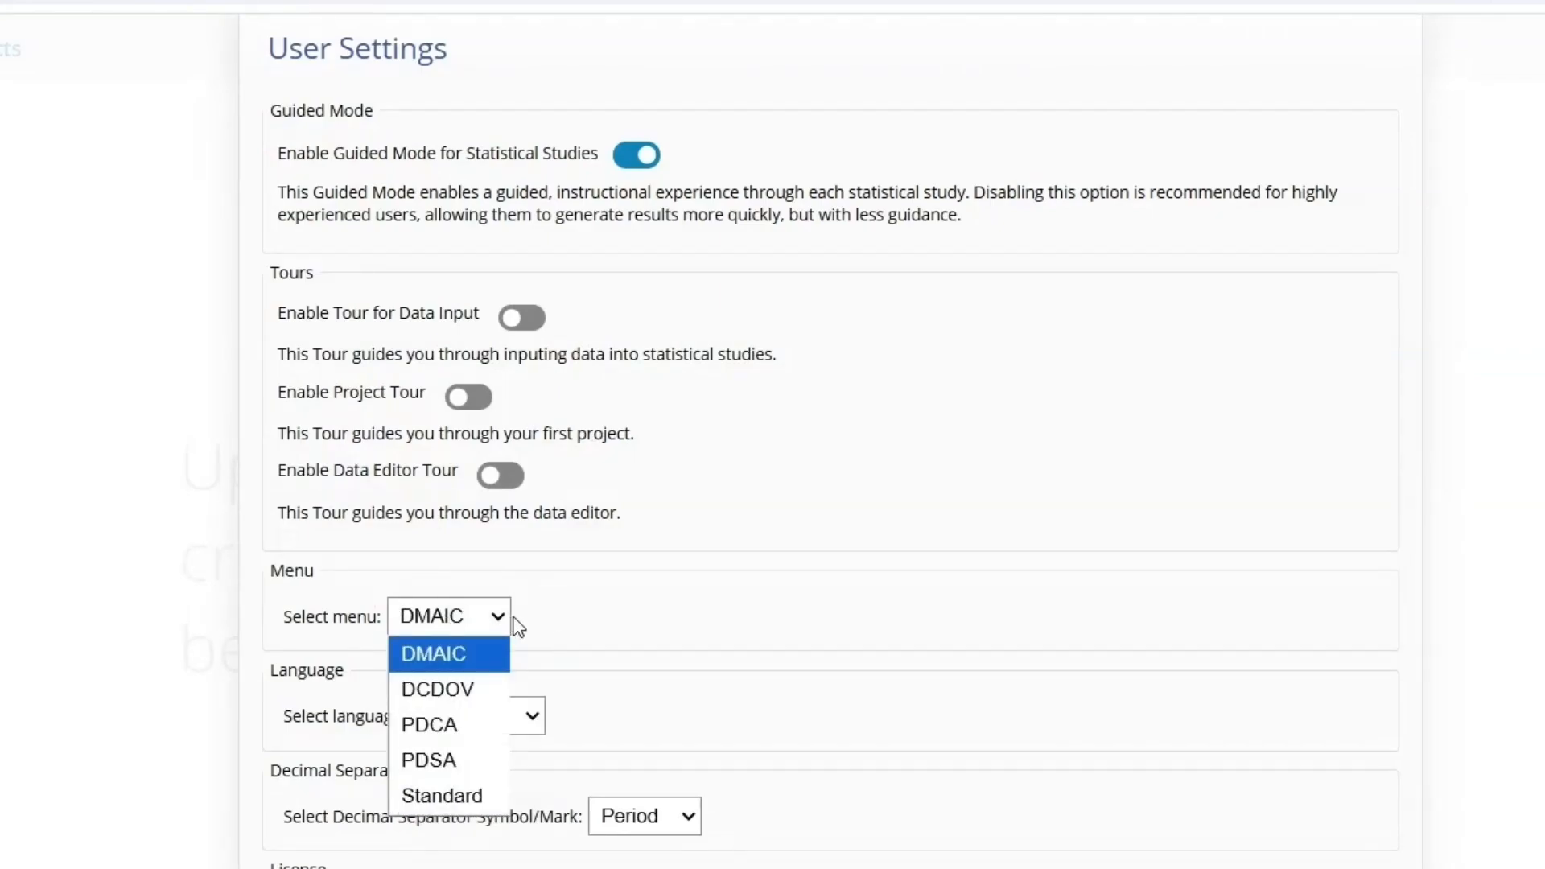
{"action": "left_click", "coordinate": [515, 617]}
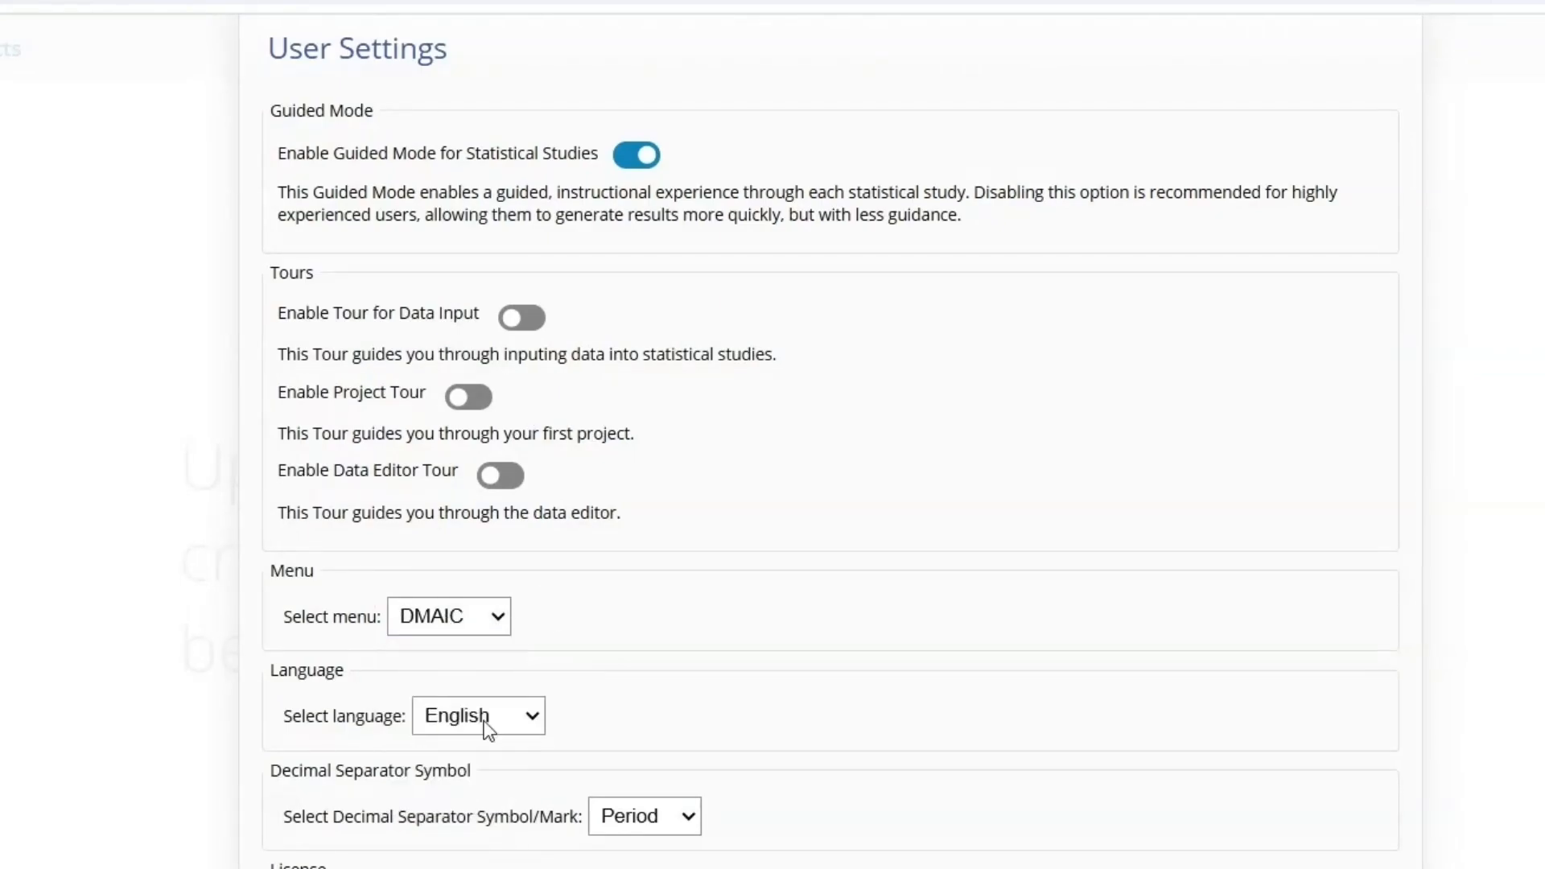
{"action": "left_click", "coordinate": [529, 721]}
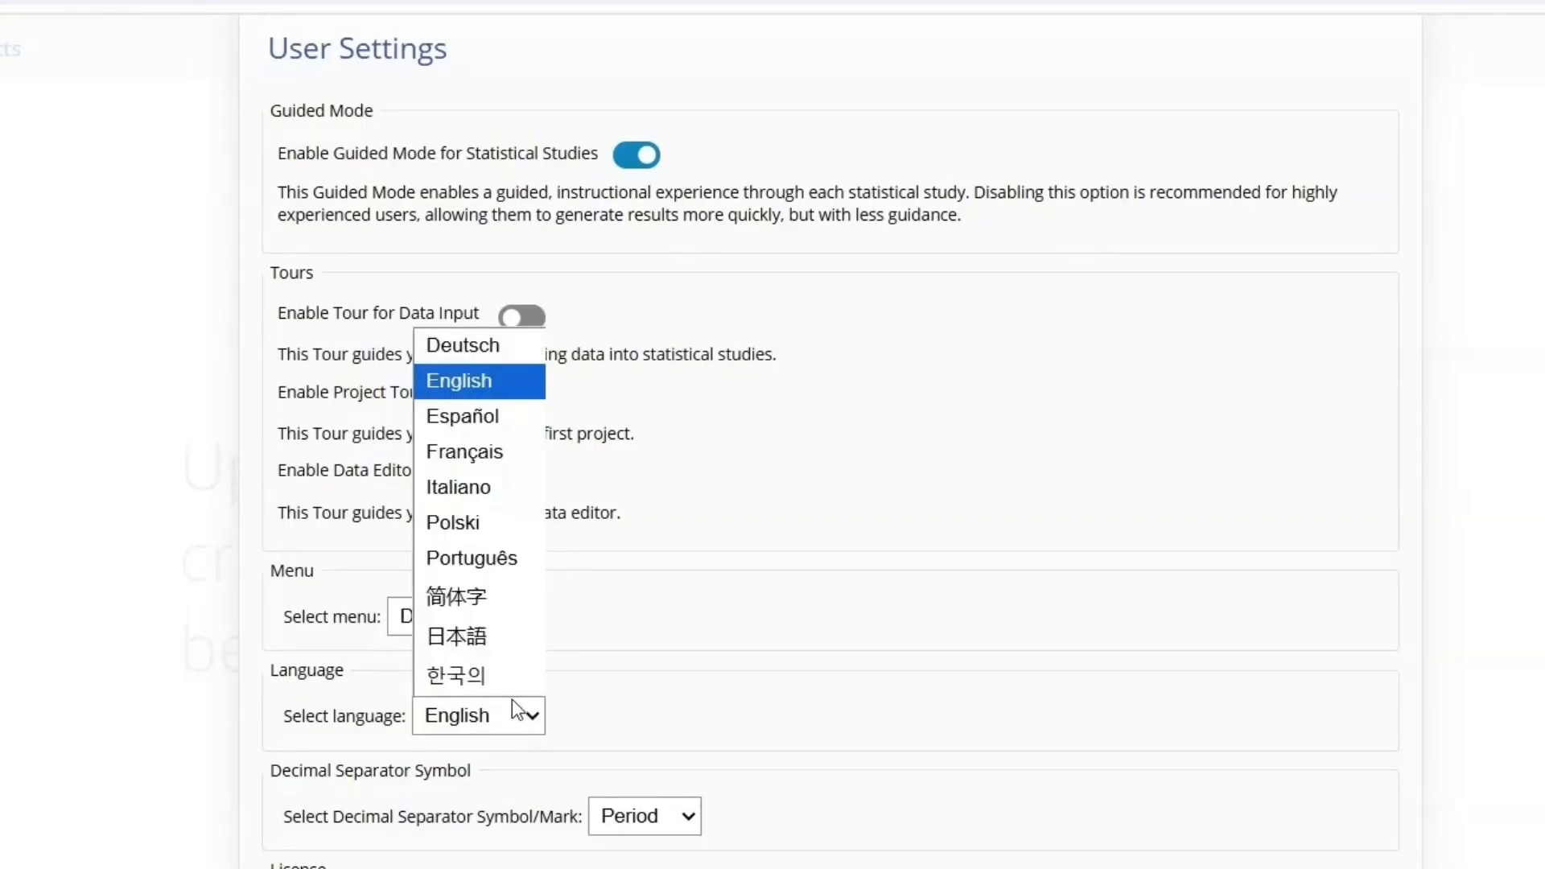
{"action": "left_click", "coordinate": [691, 790]}
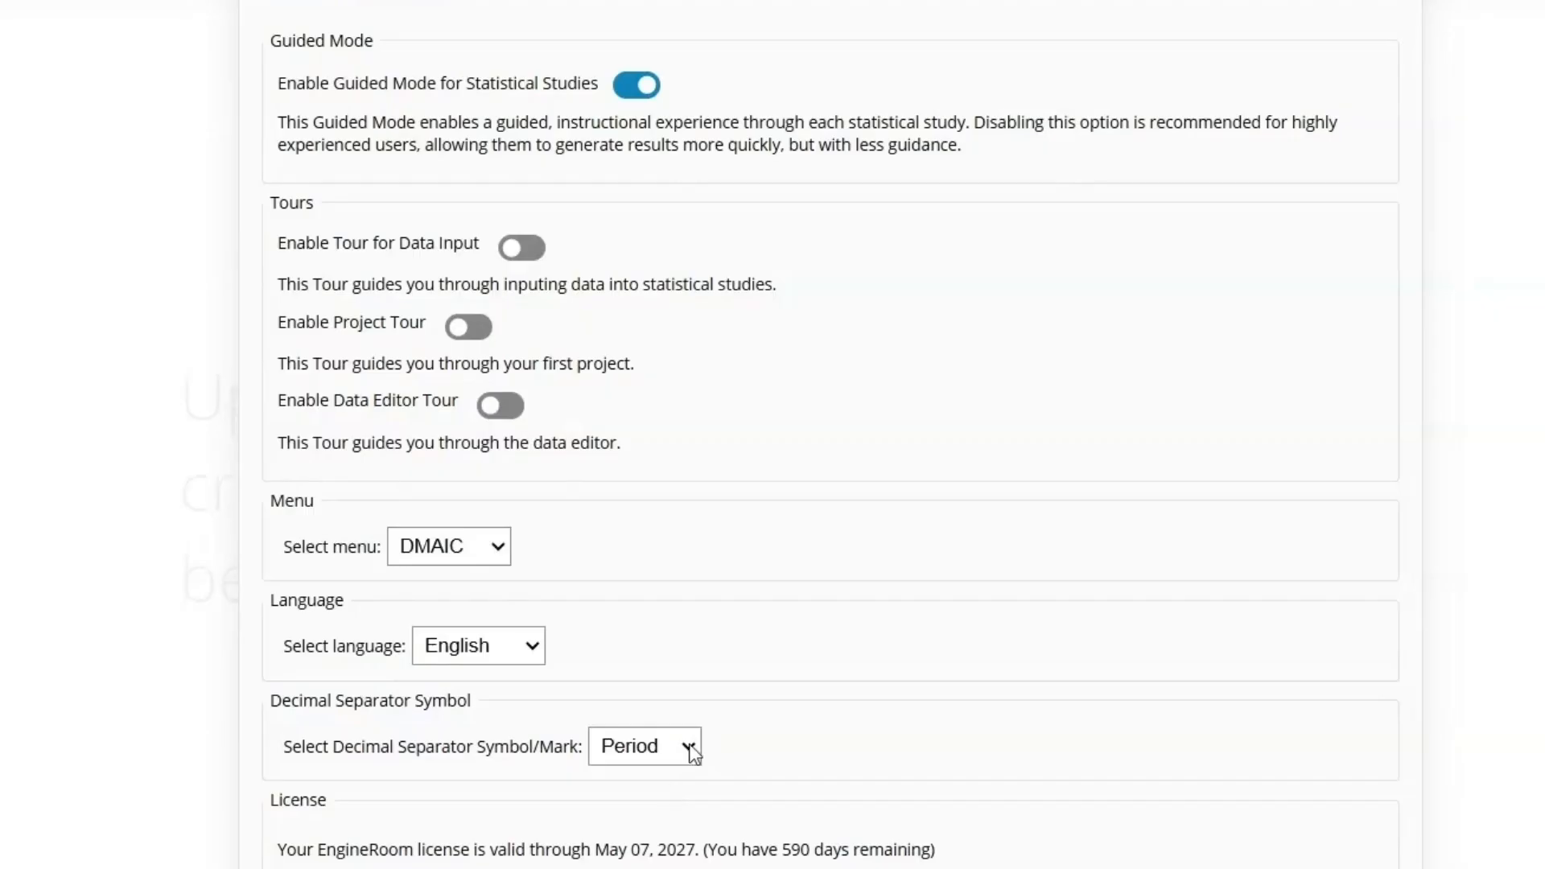
{"action": "left_click", "coordinate": [689, 750]}
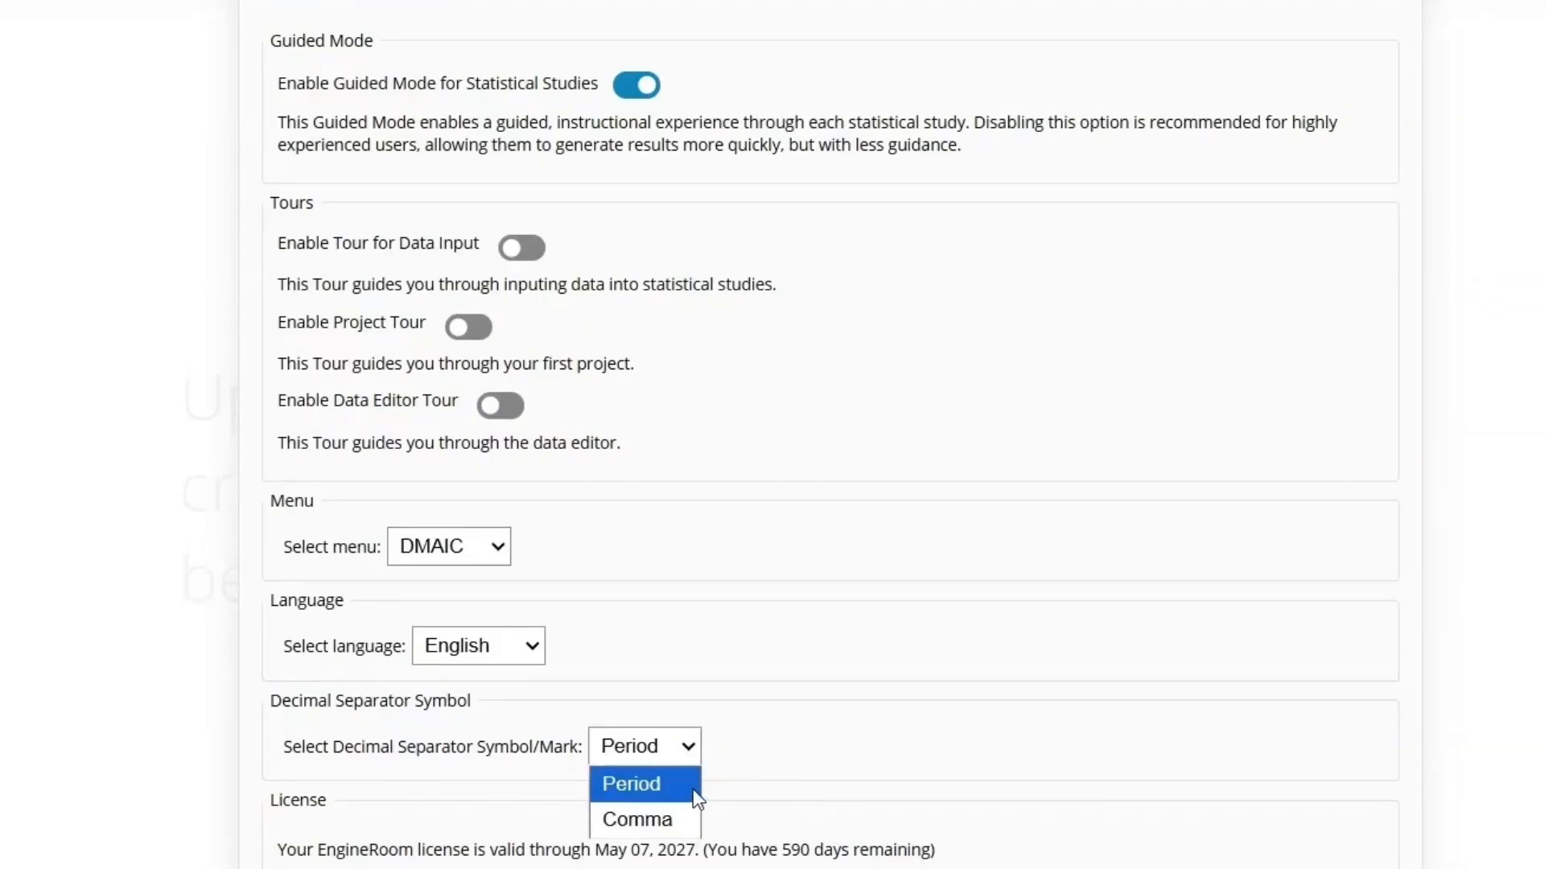
{"action": "left_click", "coordinate": [789, 748]}
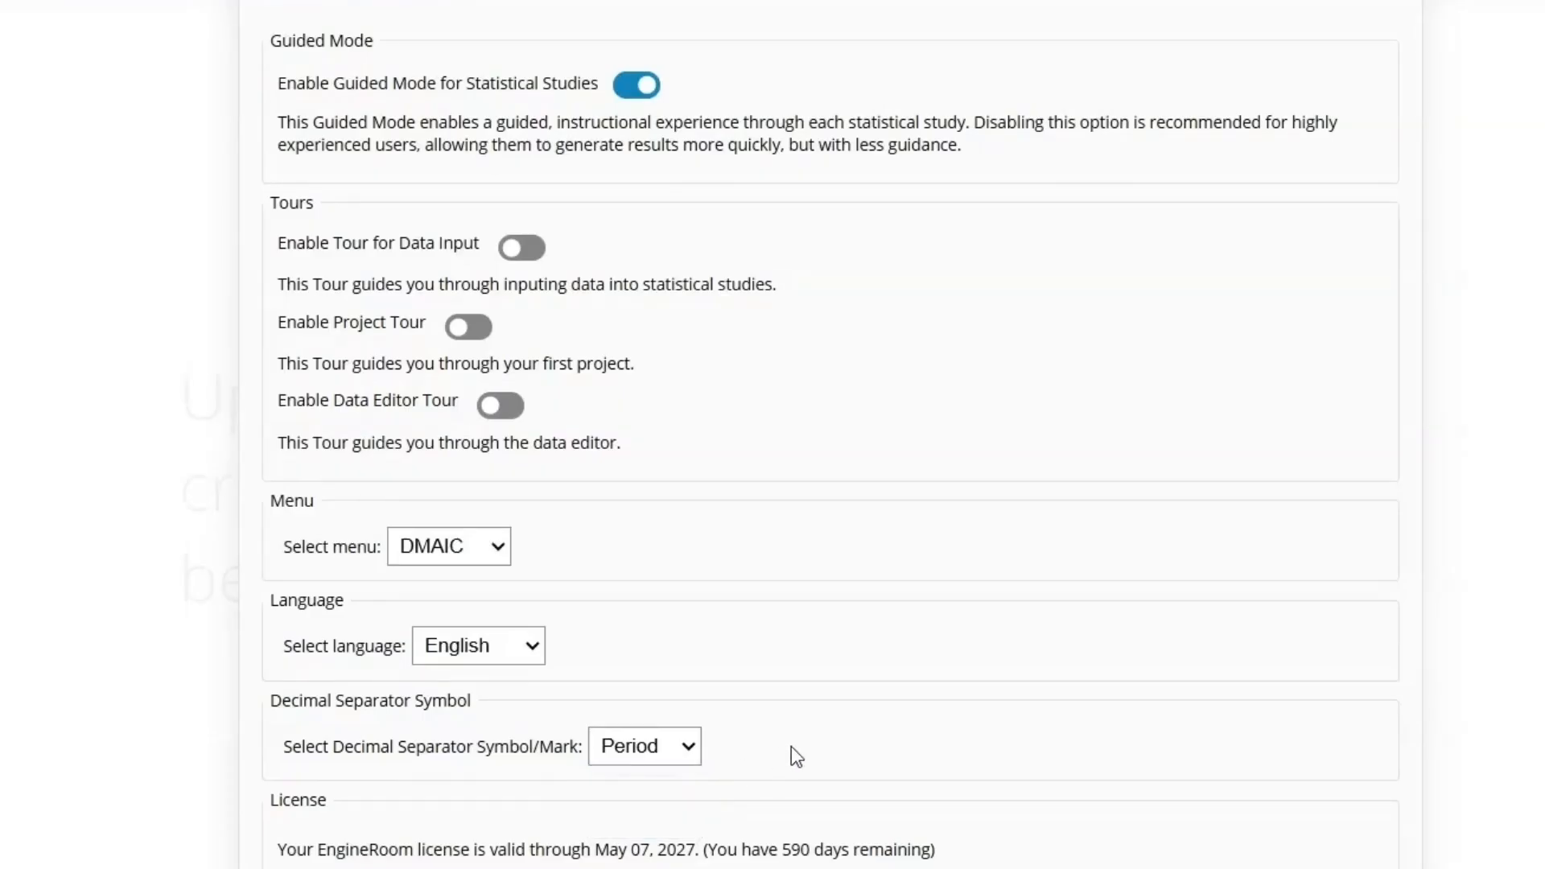
{"action": "scroll", "coordinate": [435, 853], "scroll_direction": "down", "scroll_amount": 2}
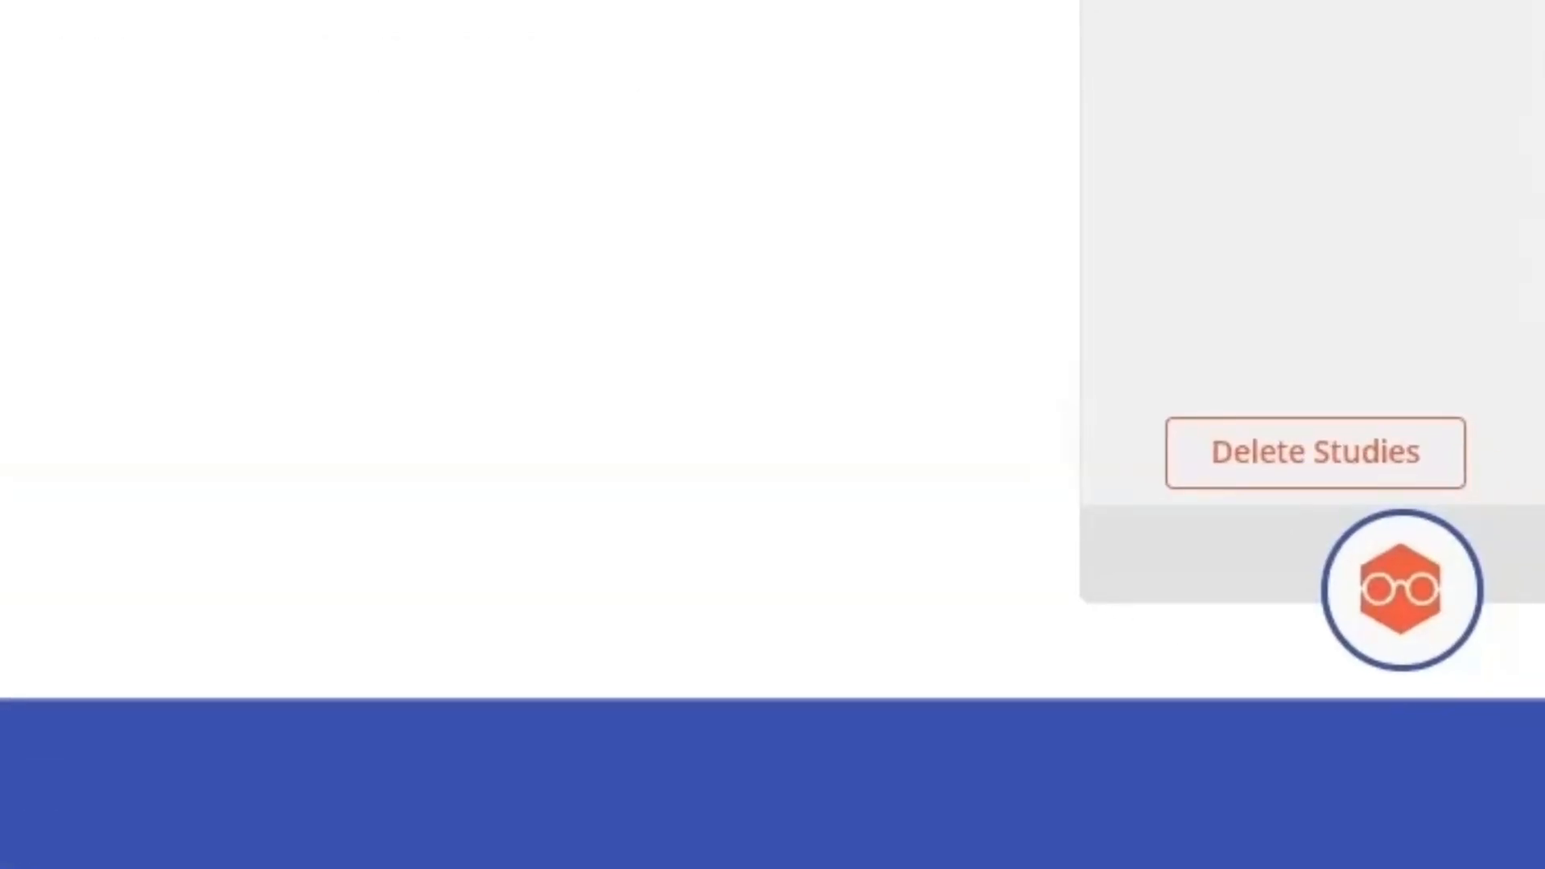
{"action": "left_click", "coordinate": [1470, 621]}
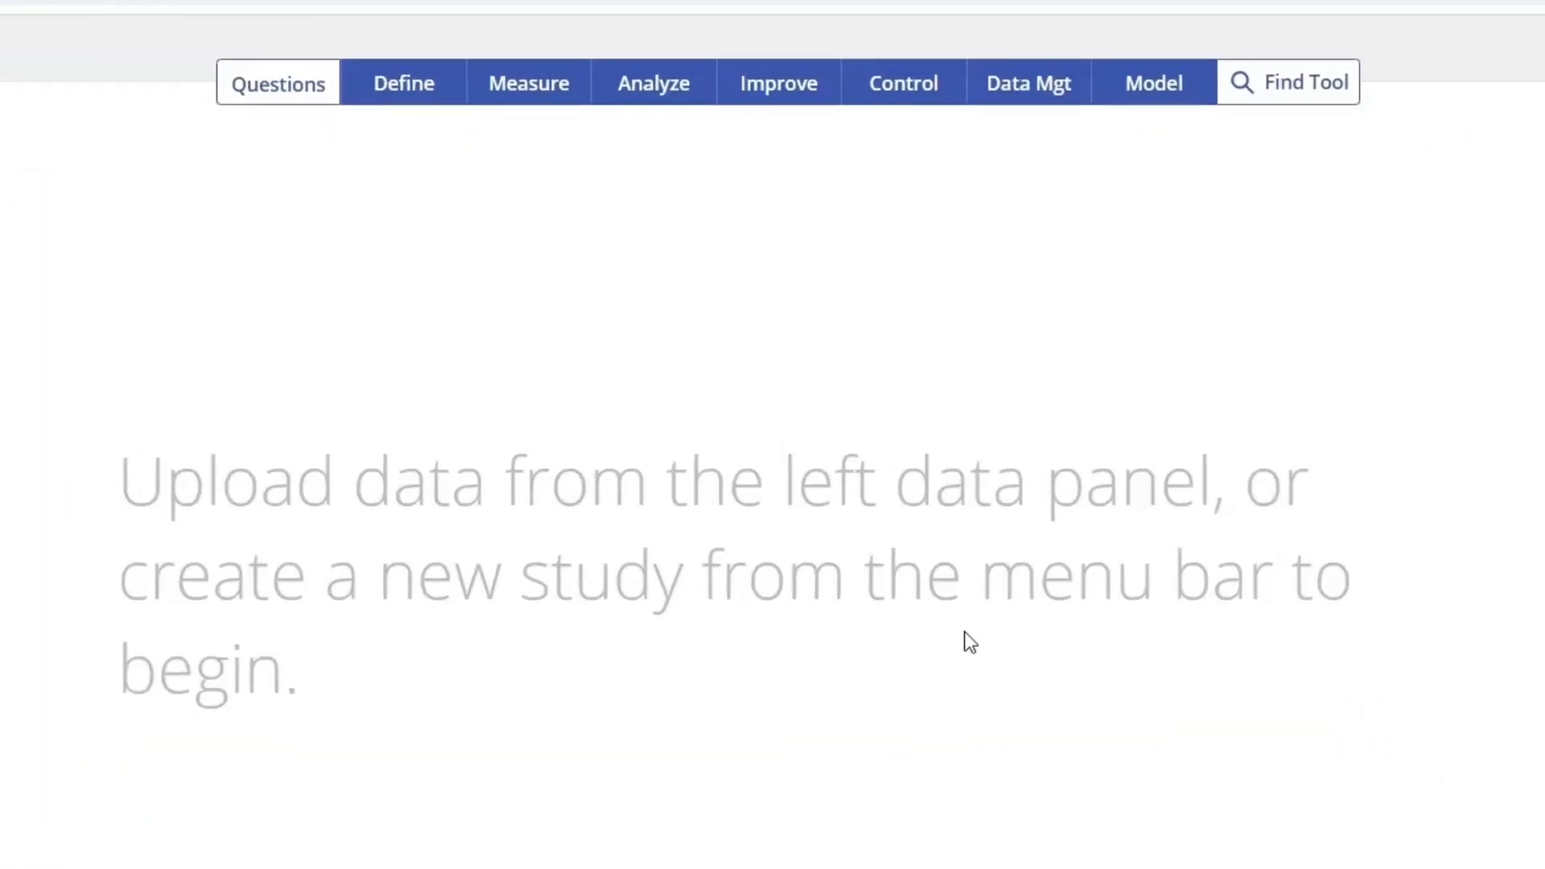
- Add a RACI Matrix study from the Define tools, launch it, and create the matrix with the title RACI Matrix
{"action": "left_click", "coordinate": [475, 133]}
{"action": "mouse_move", "coordinate": [380, 88]}
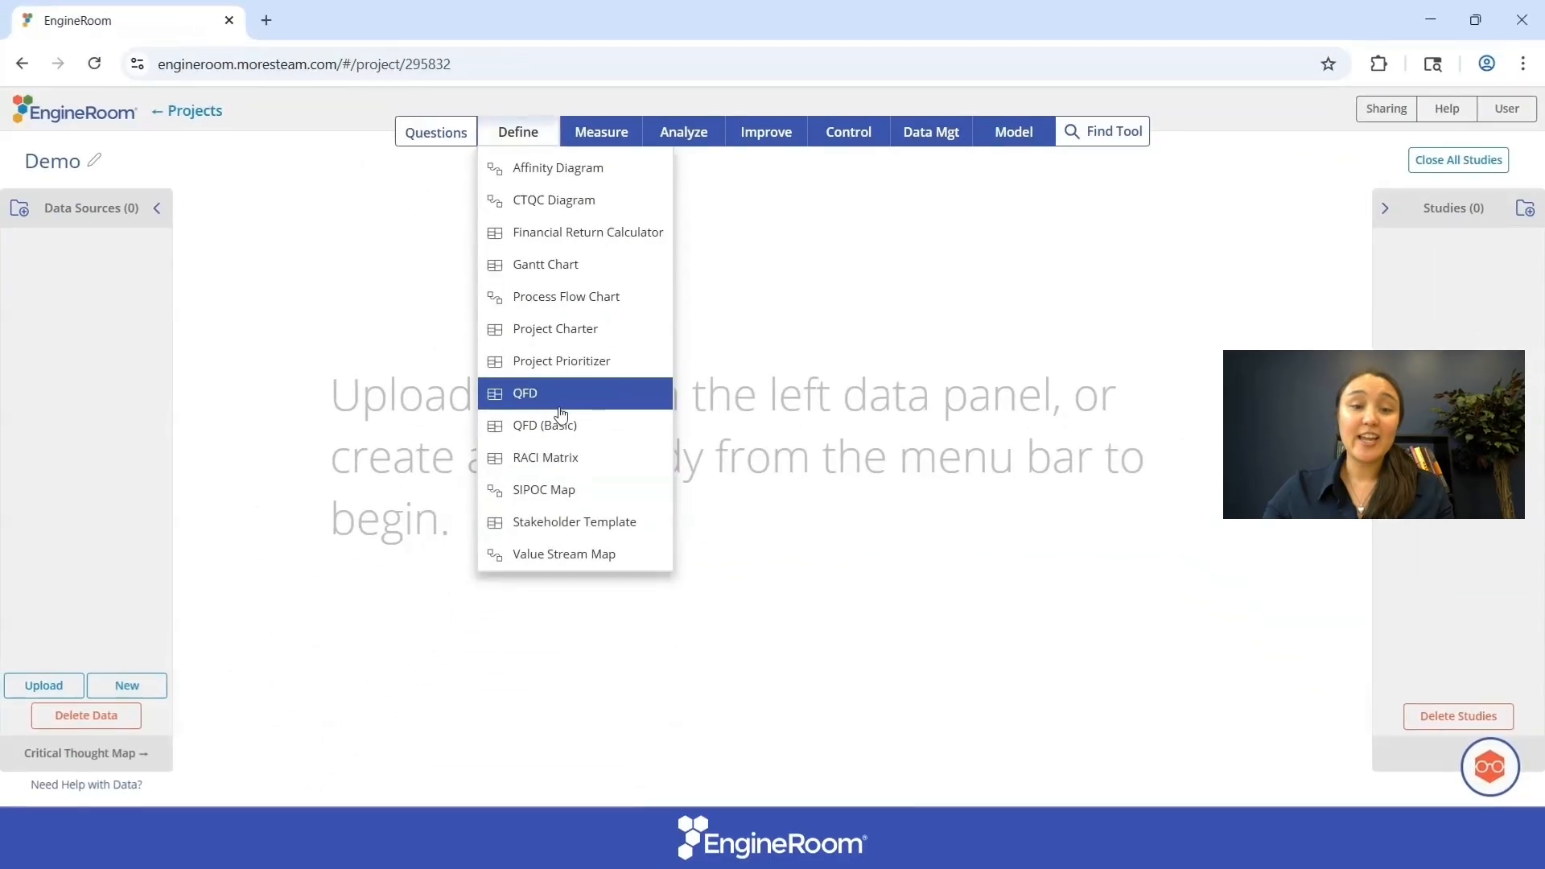
{"action": "left_click", "coordinate": [544, 460]}
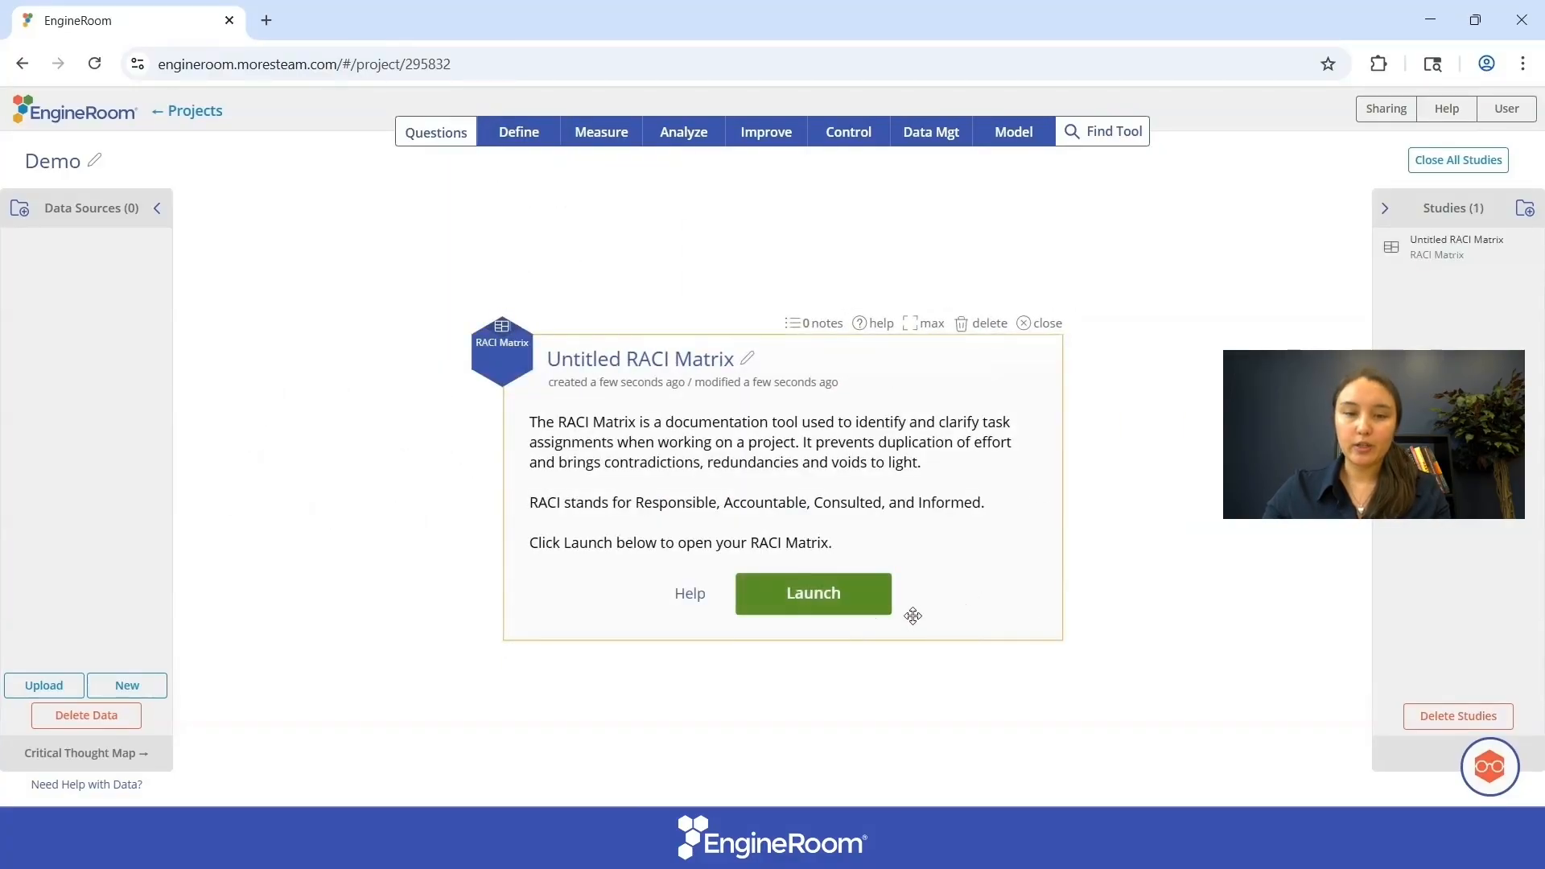
{"action": "left_click", "coordinate": [840, 603]}
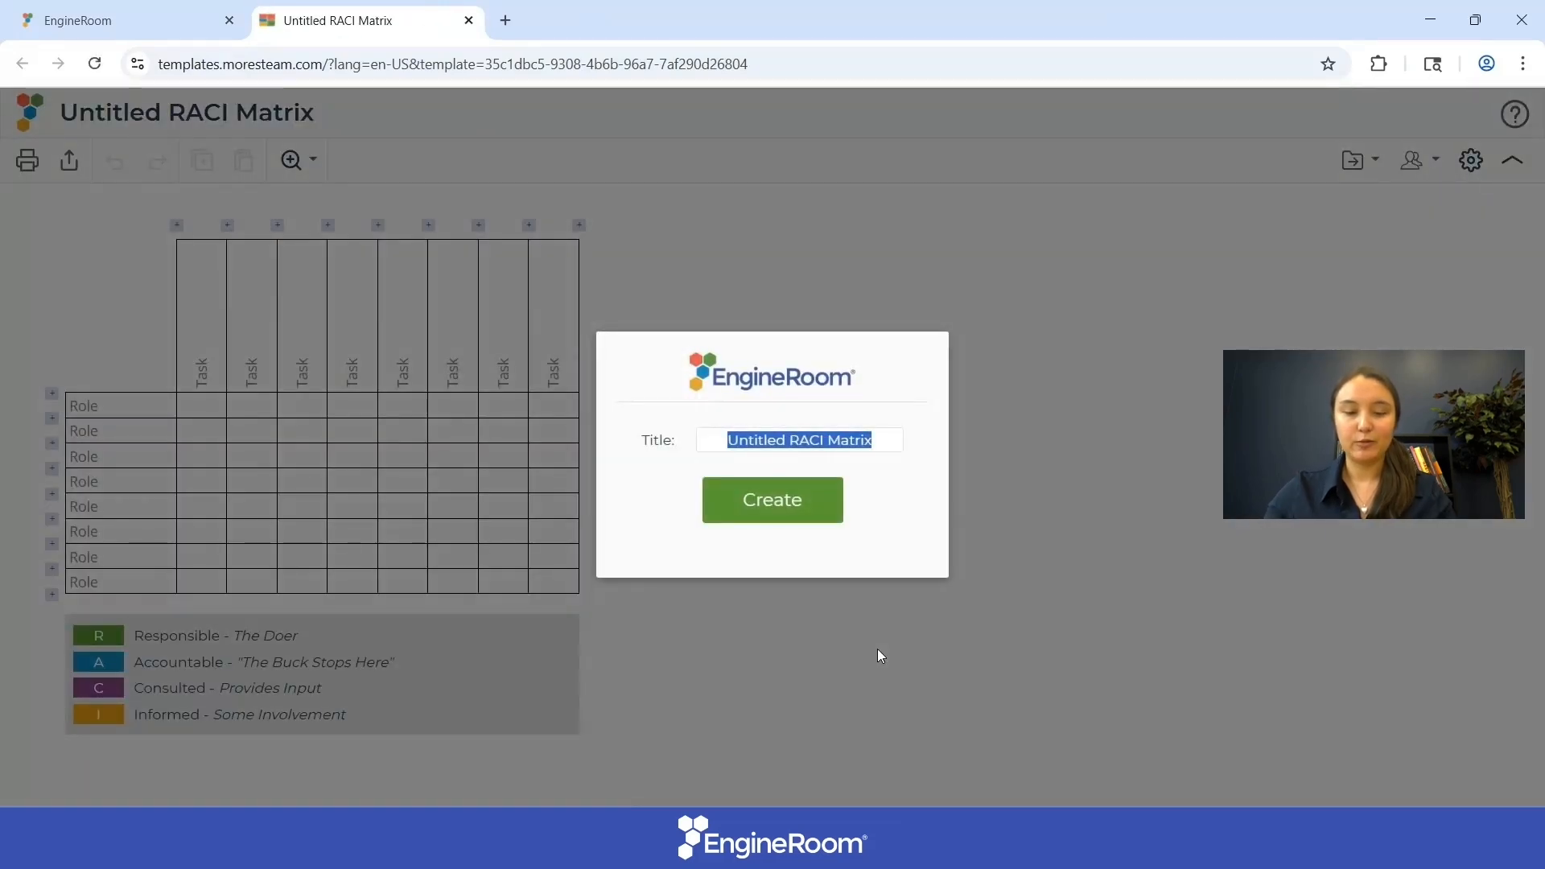
{"action": "type", "text": "RACI Matrix"}
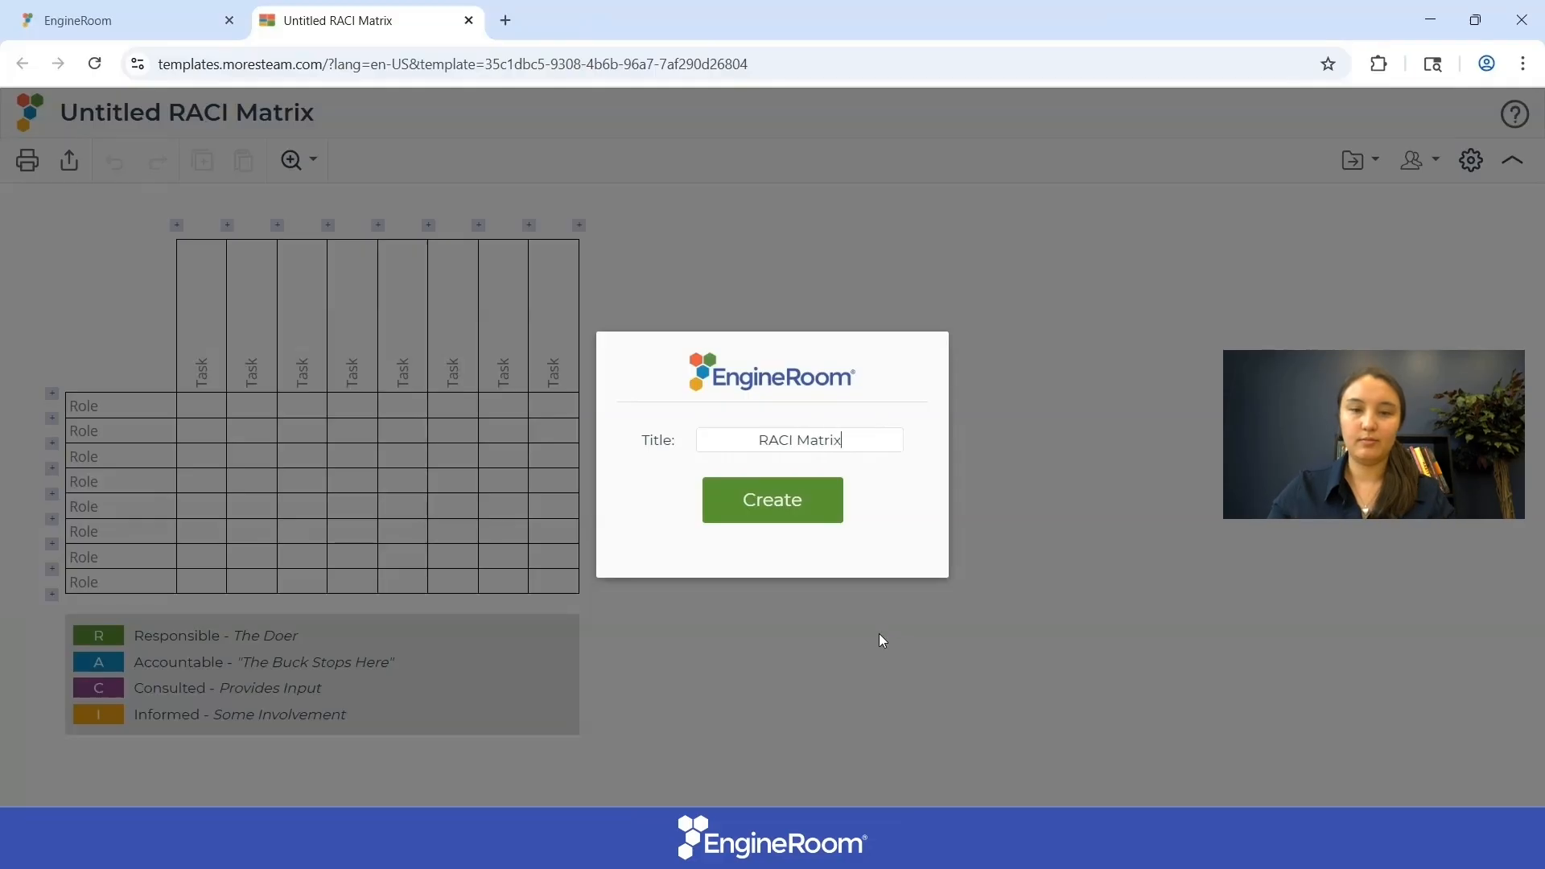
{"action": "left_click", "coordinate": [797, 504]}
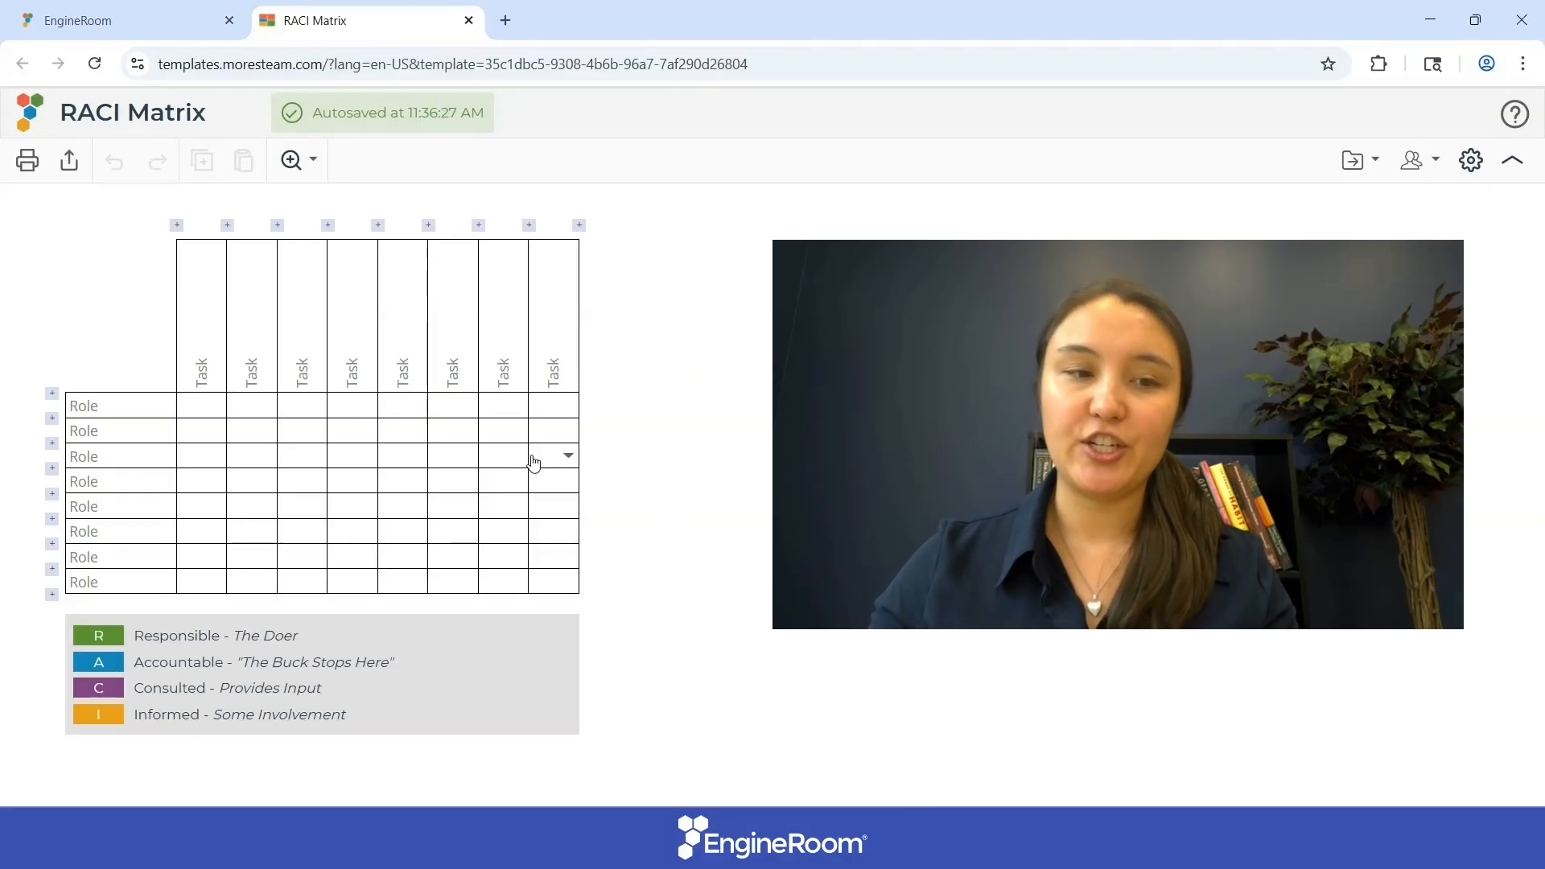
- Enter the roles Green Belt and Black Belt and the tasks Support Project and Define Project in the RACI matrix
{"action": "left_click", "coordinate": [76, 407]}
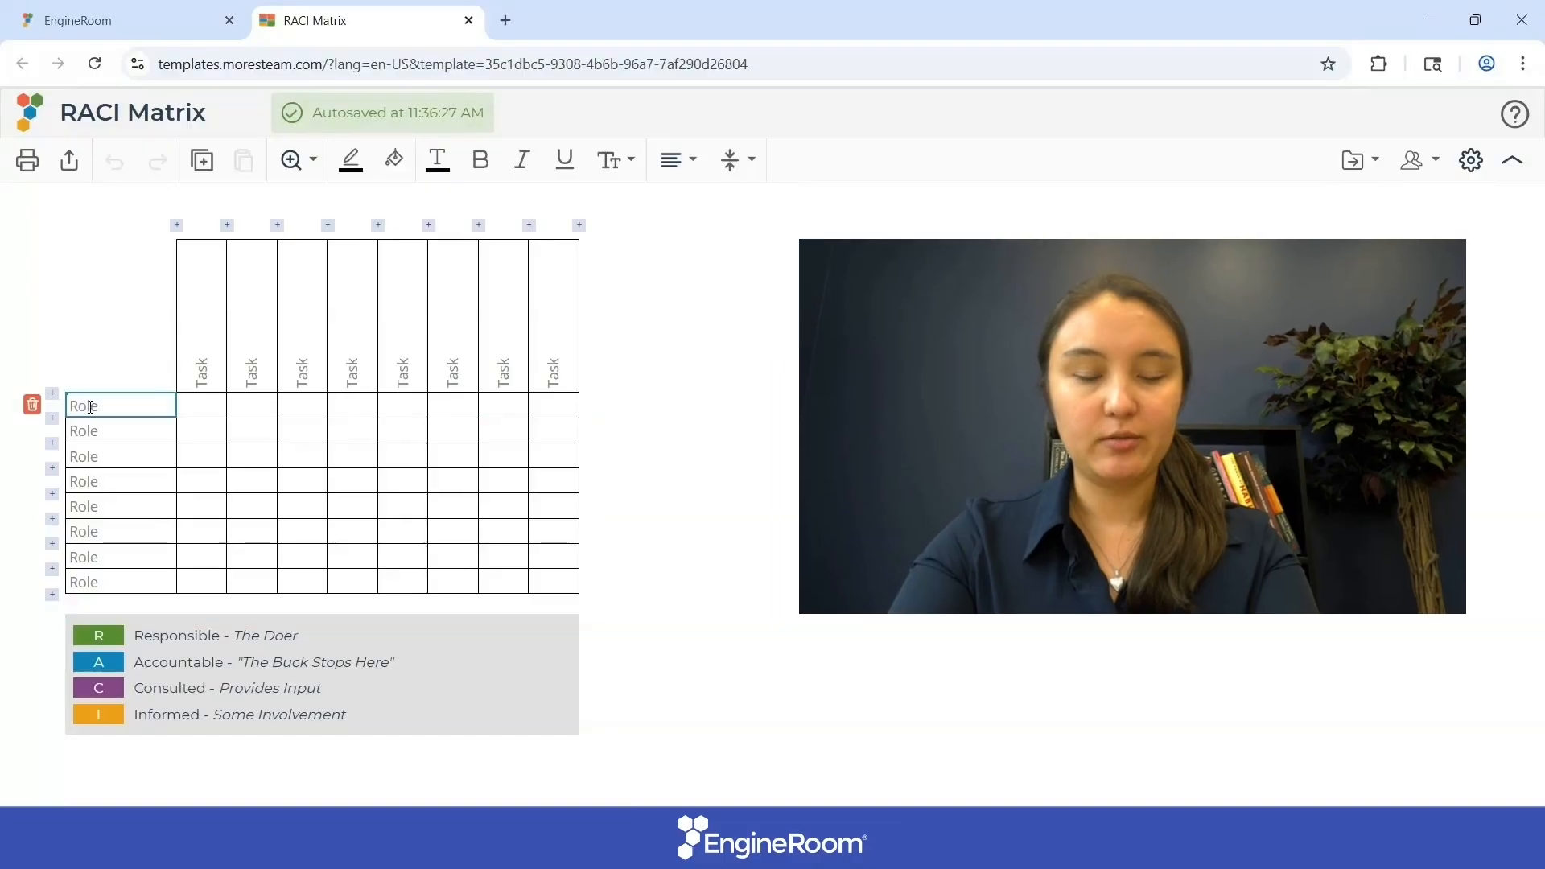
{"action": "type", "text": "Green Belt"}
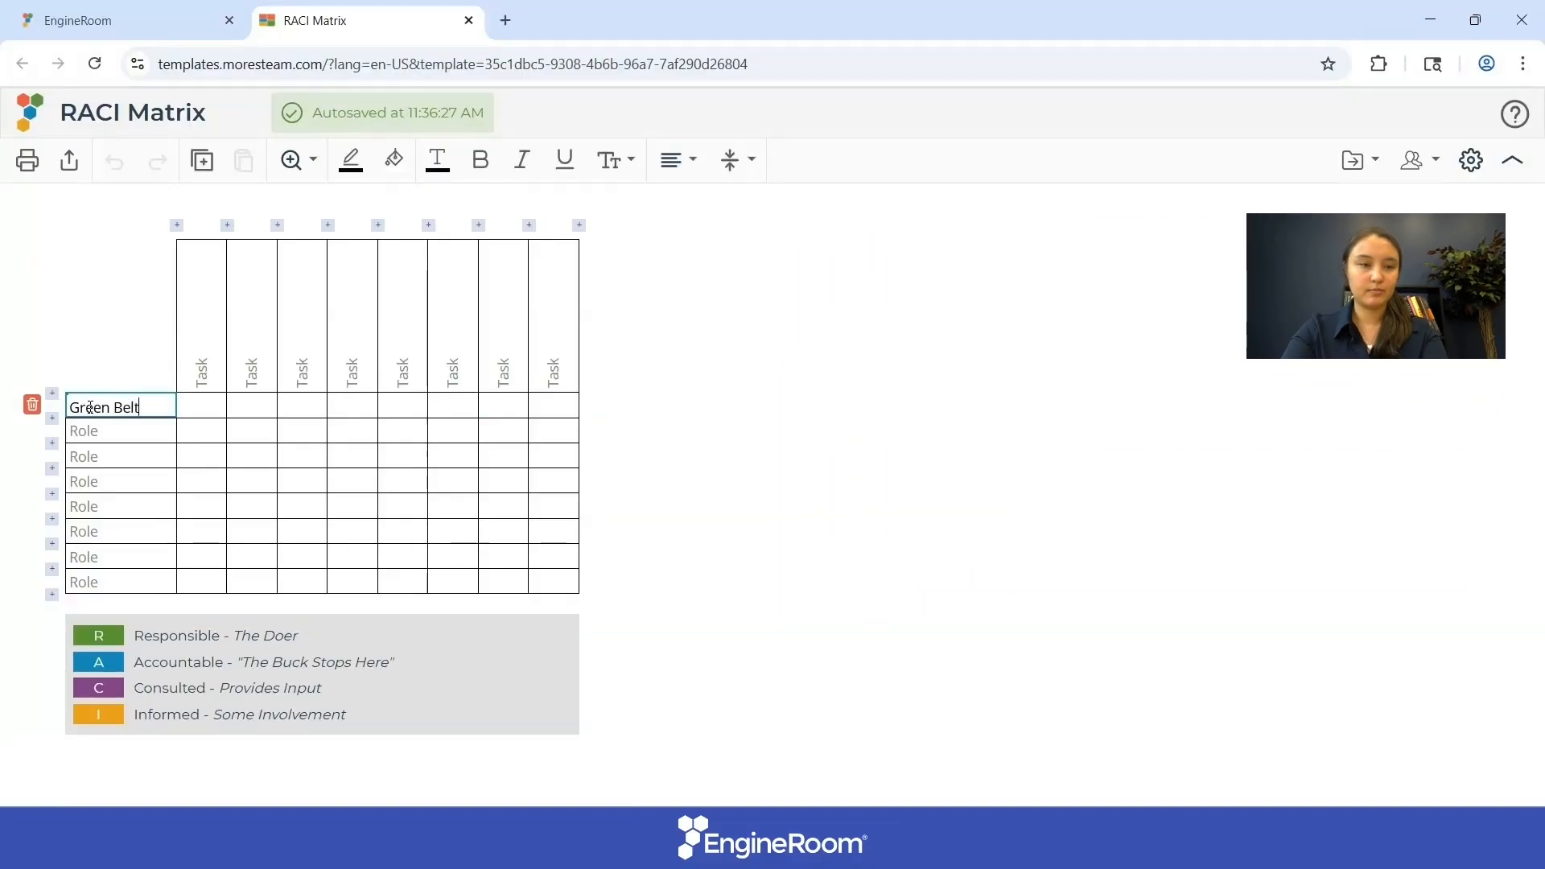
{"action": "key", "text": "Return"}
{"action": "type", "text": "Black Belt"}
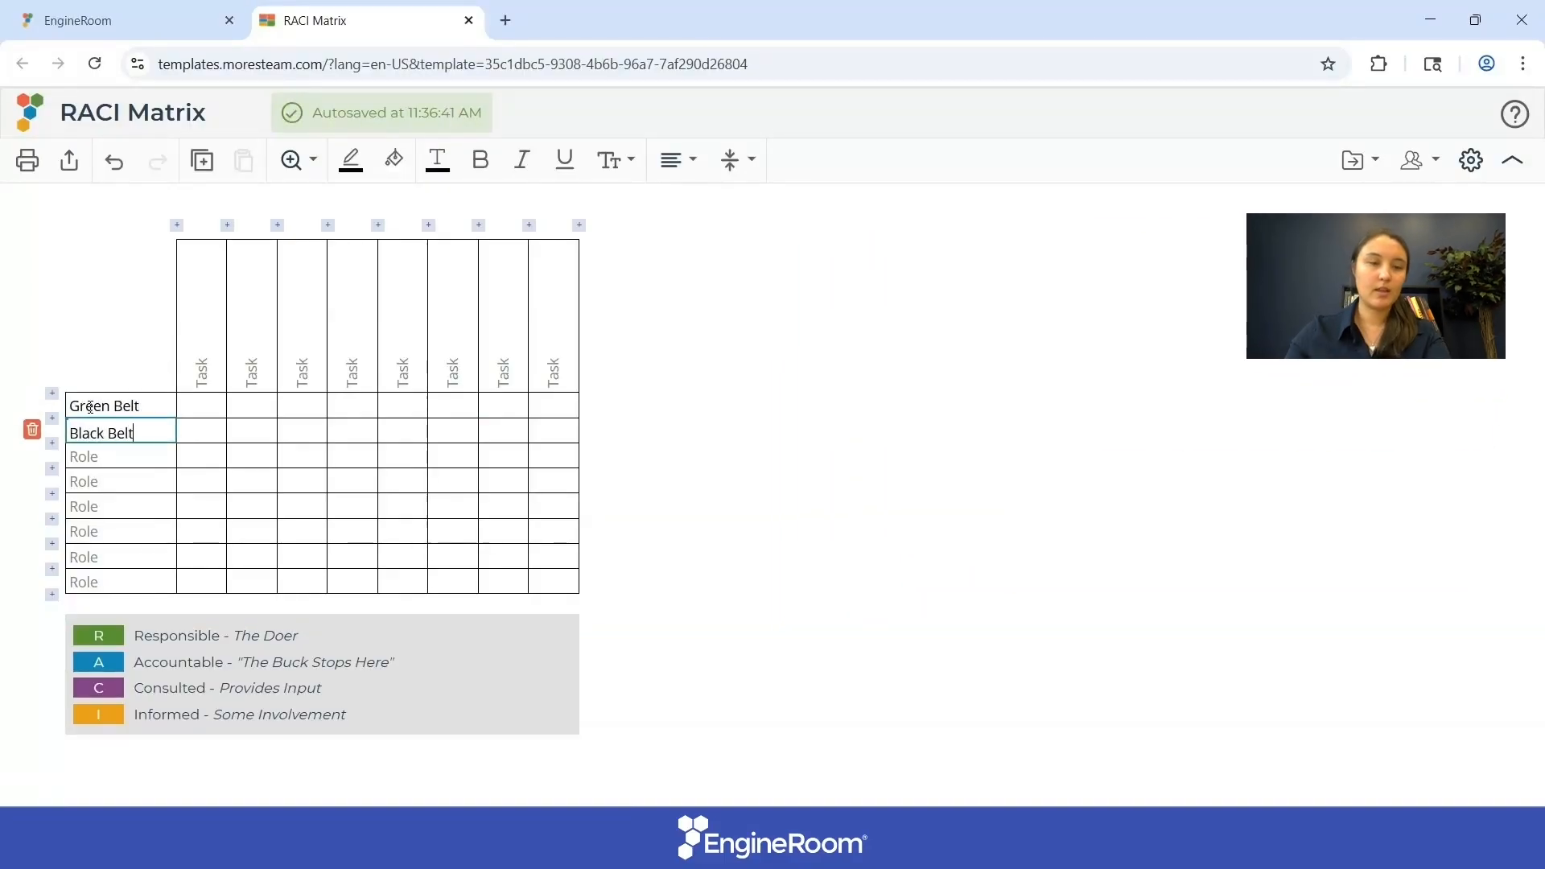
{"action": "left_click", "coordinate": [206, 310]}
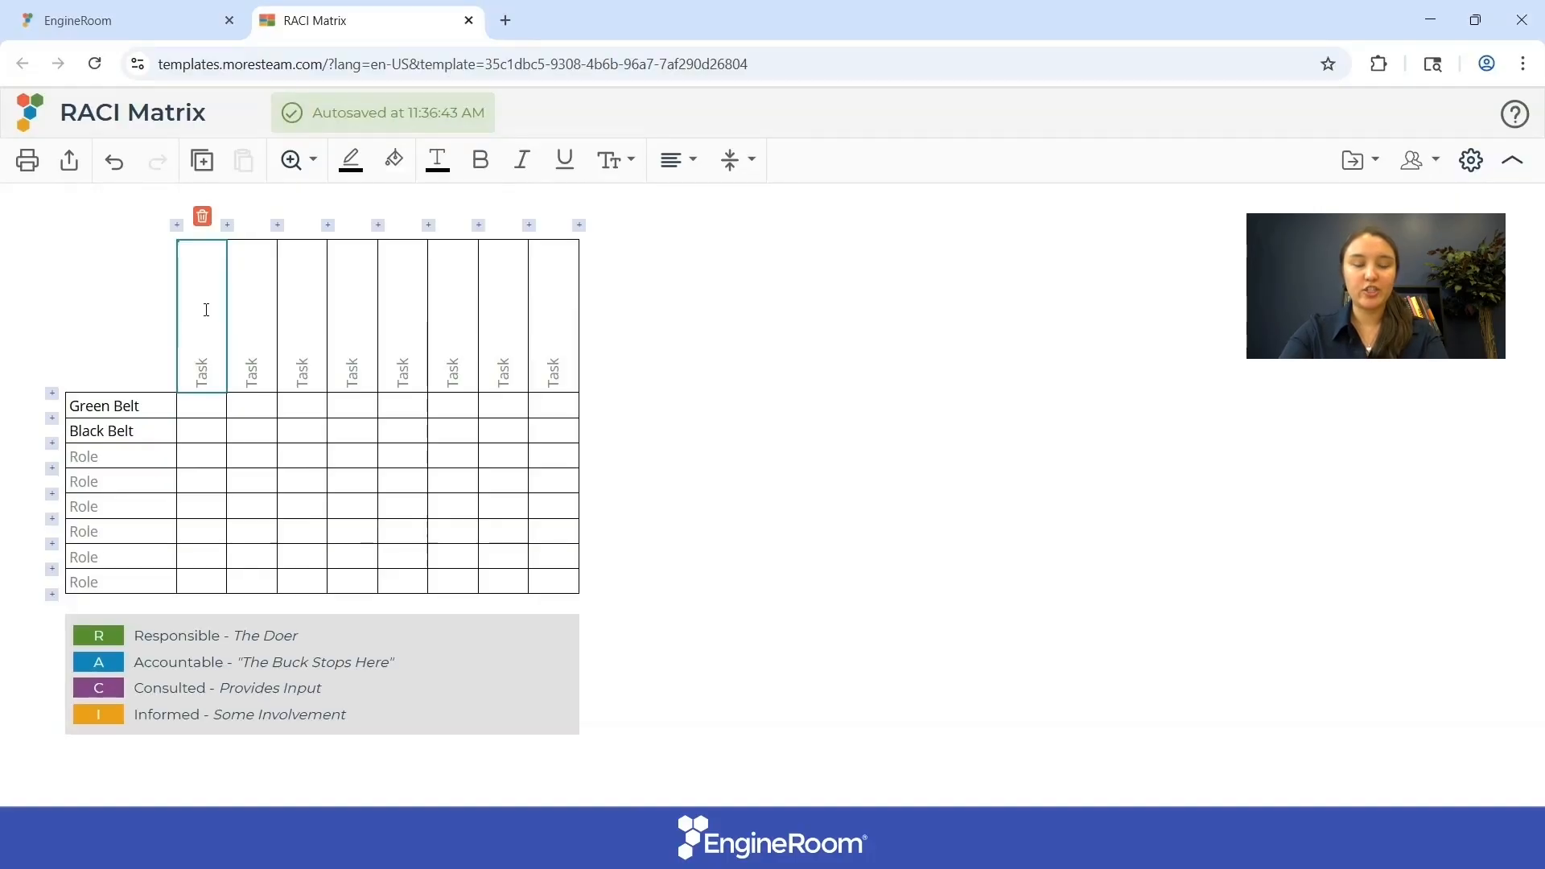
{"action": "type", "text": "Support Project"}
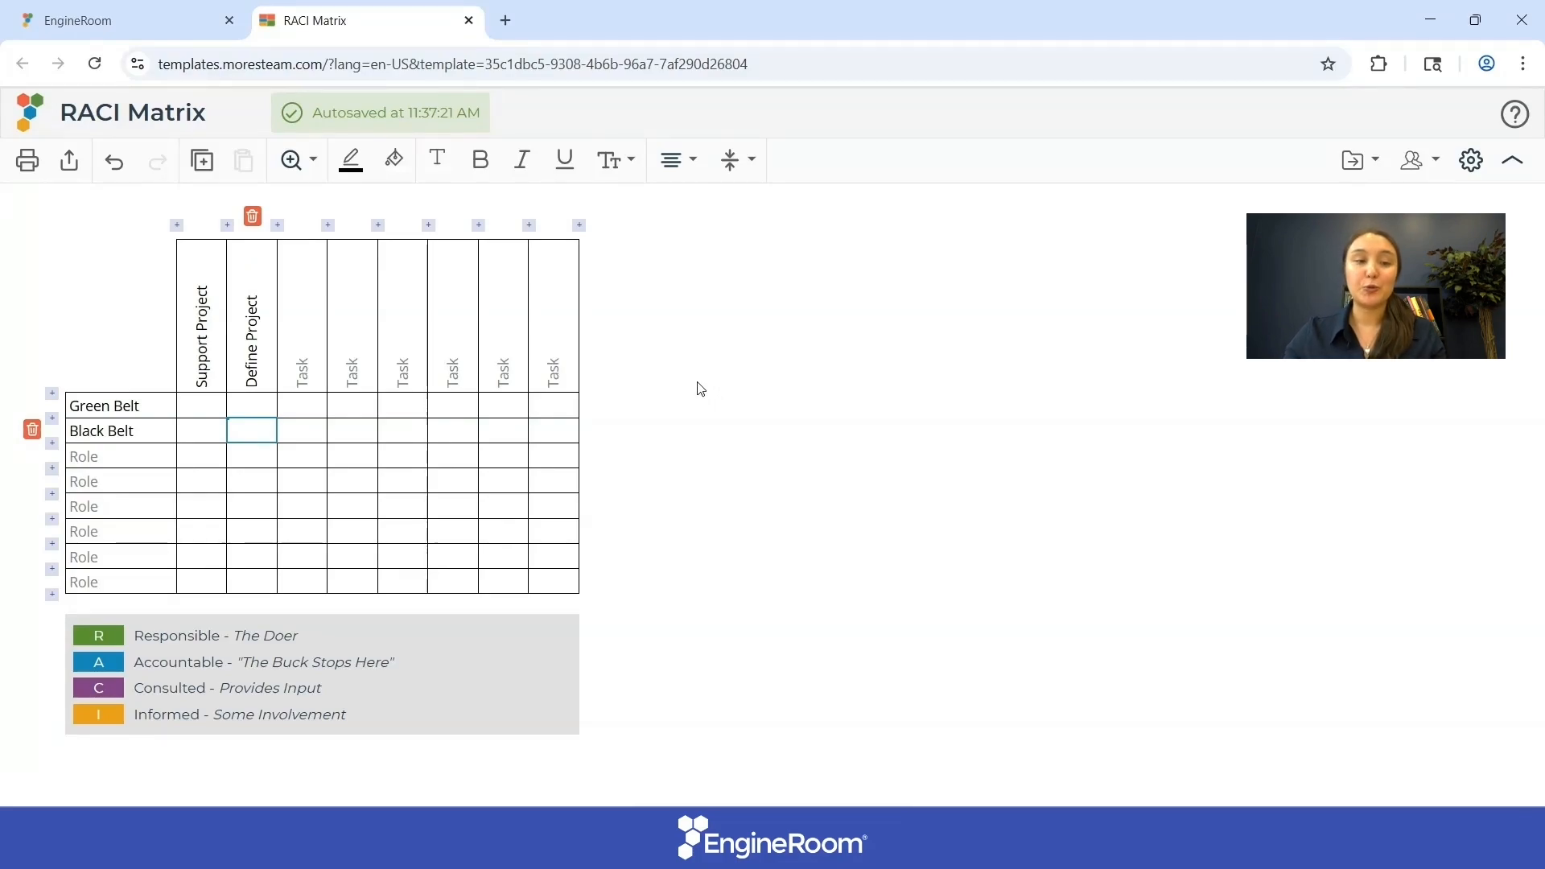
- Assign Green Belt R for Support Project and A for Define Project, set Black Belt's Define Project to R, and close the matrix
{"action": "left_click", "coordinate": [209, 408]}
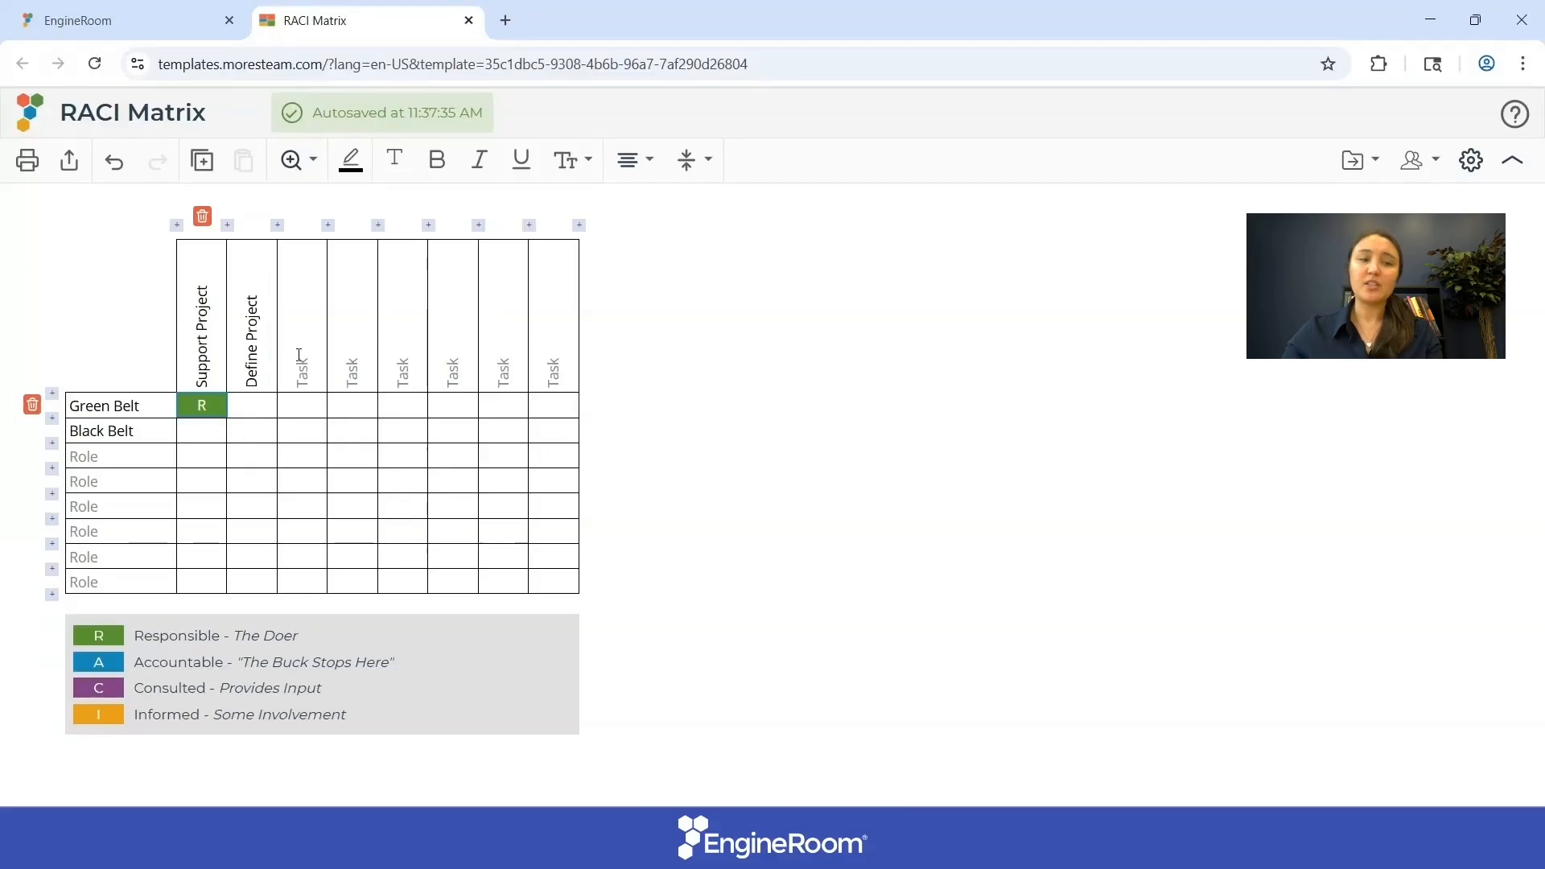
{"action": "left_click", "coordinate": [259, 410]}
{"action": "left_click", "coordinate": [248, 481]}
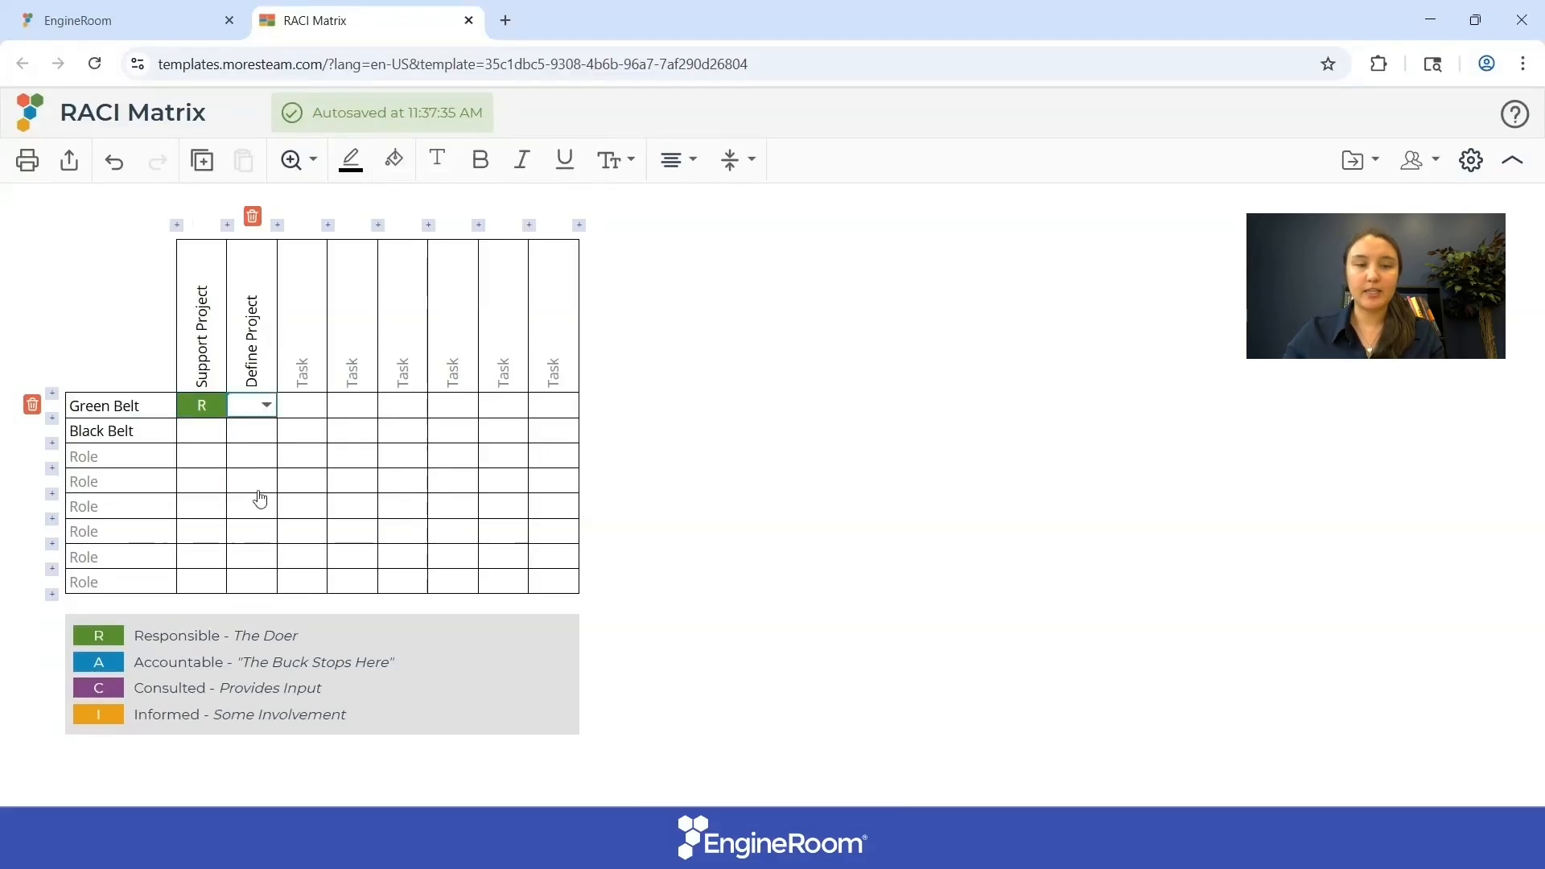
{"action": "left_click", "coordinate": [266, 433]}
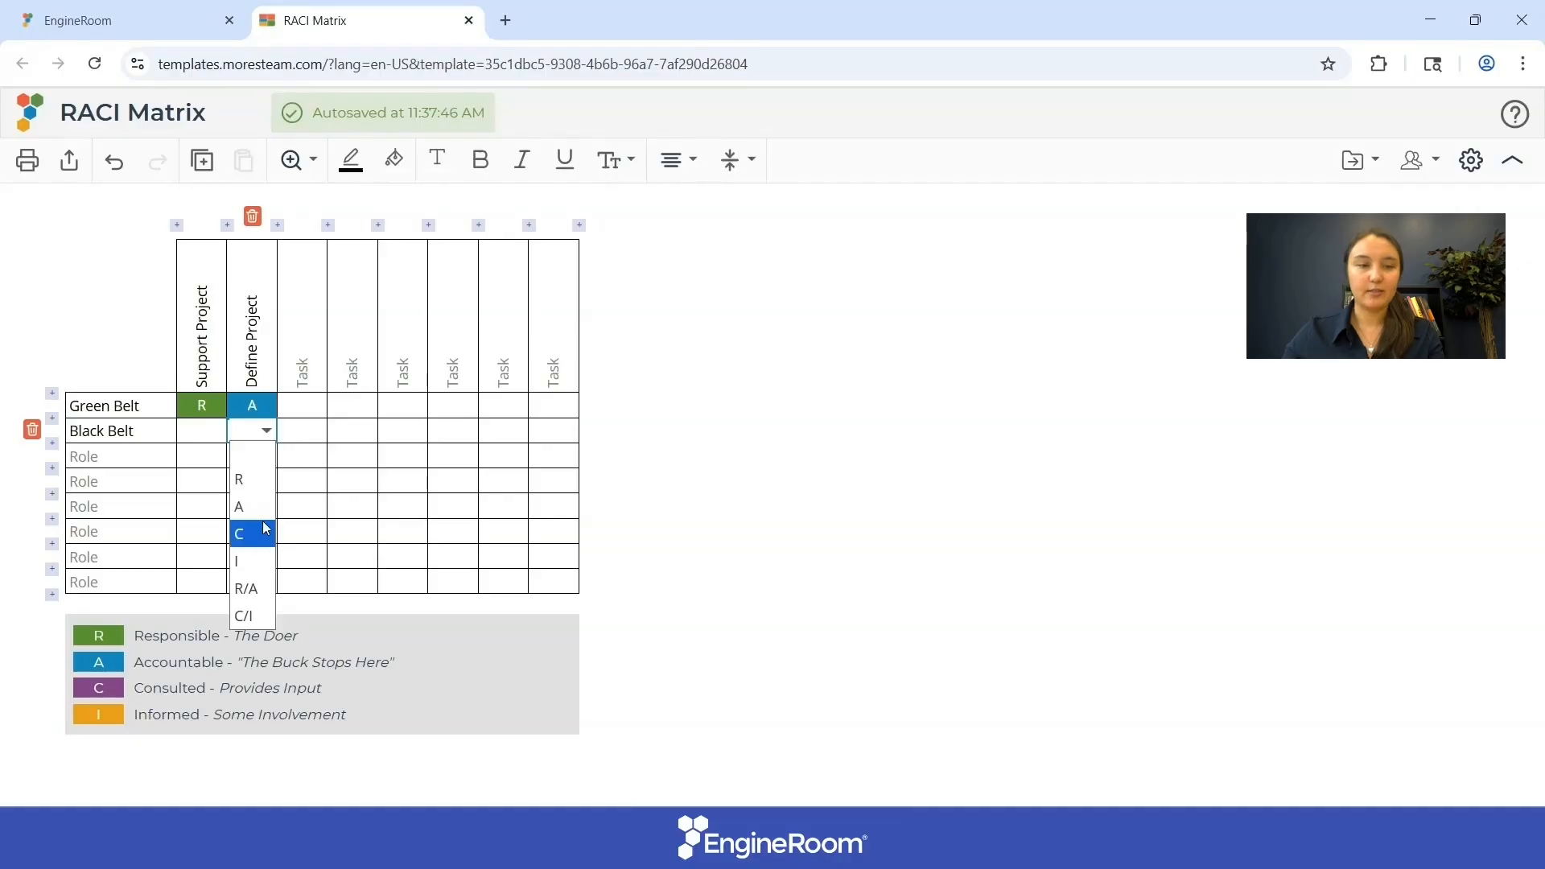
{"action": "left_click", "coordinate": [239, 480]}
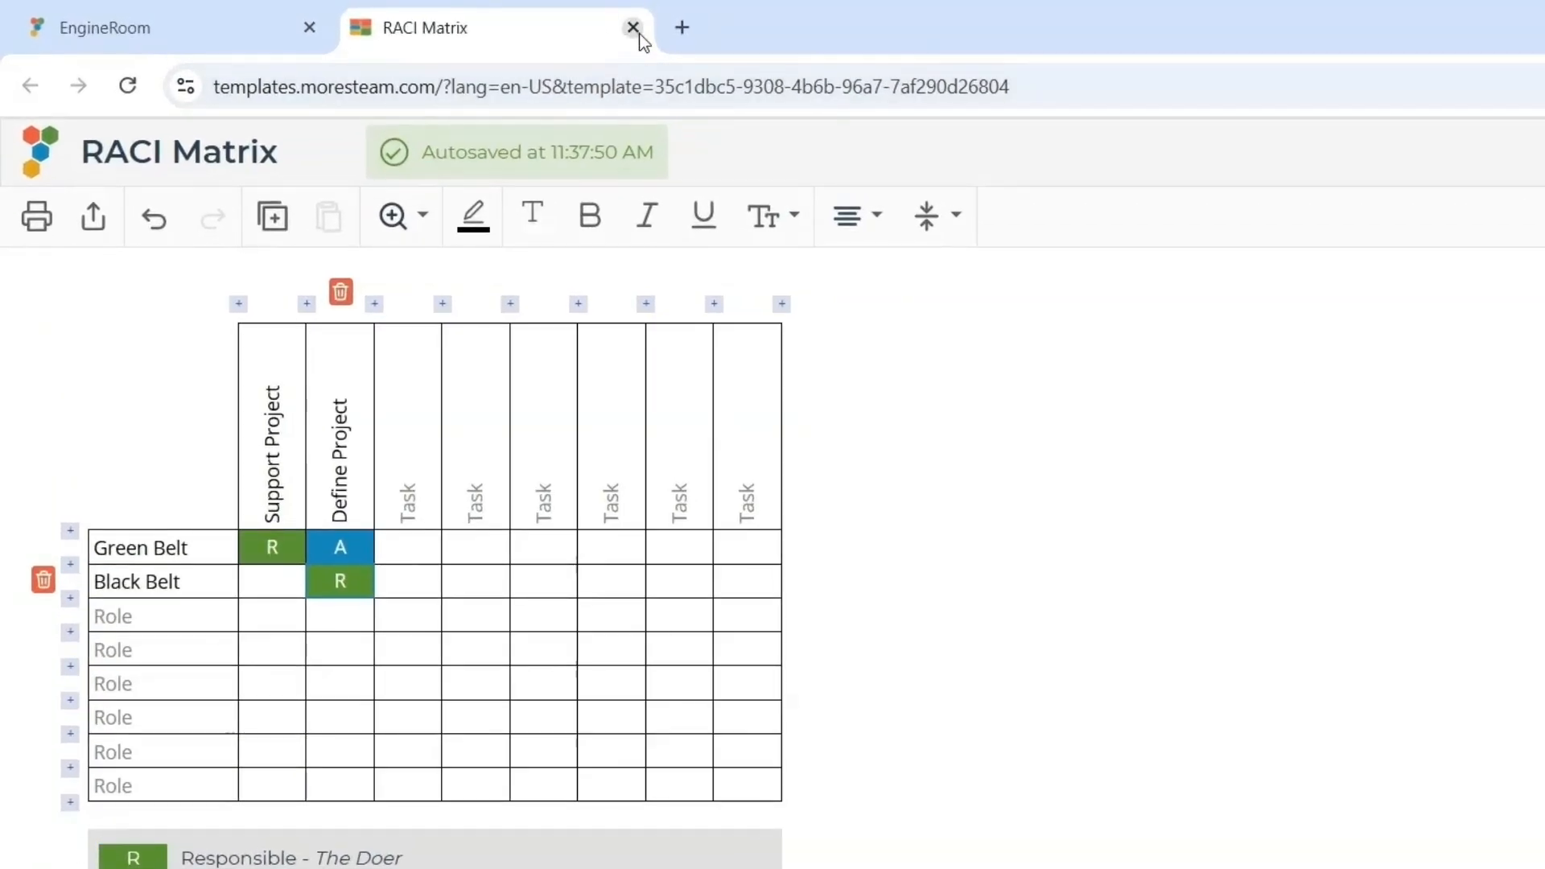
{"action": "left_click", "coordinate": [633, 27]}
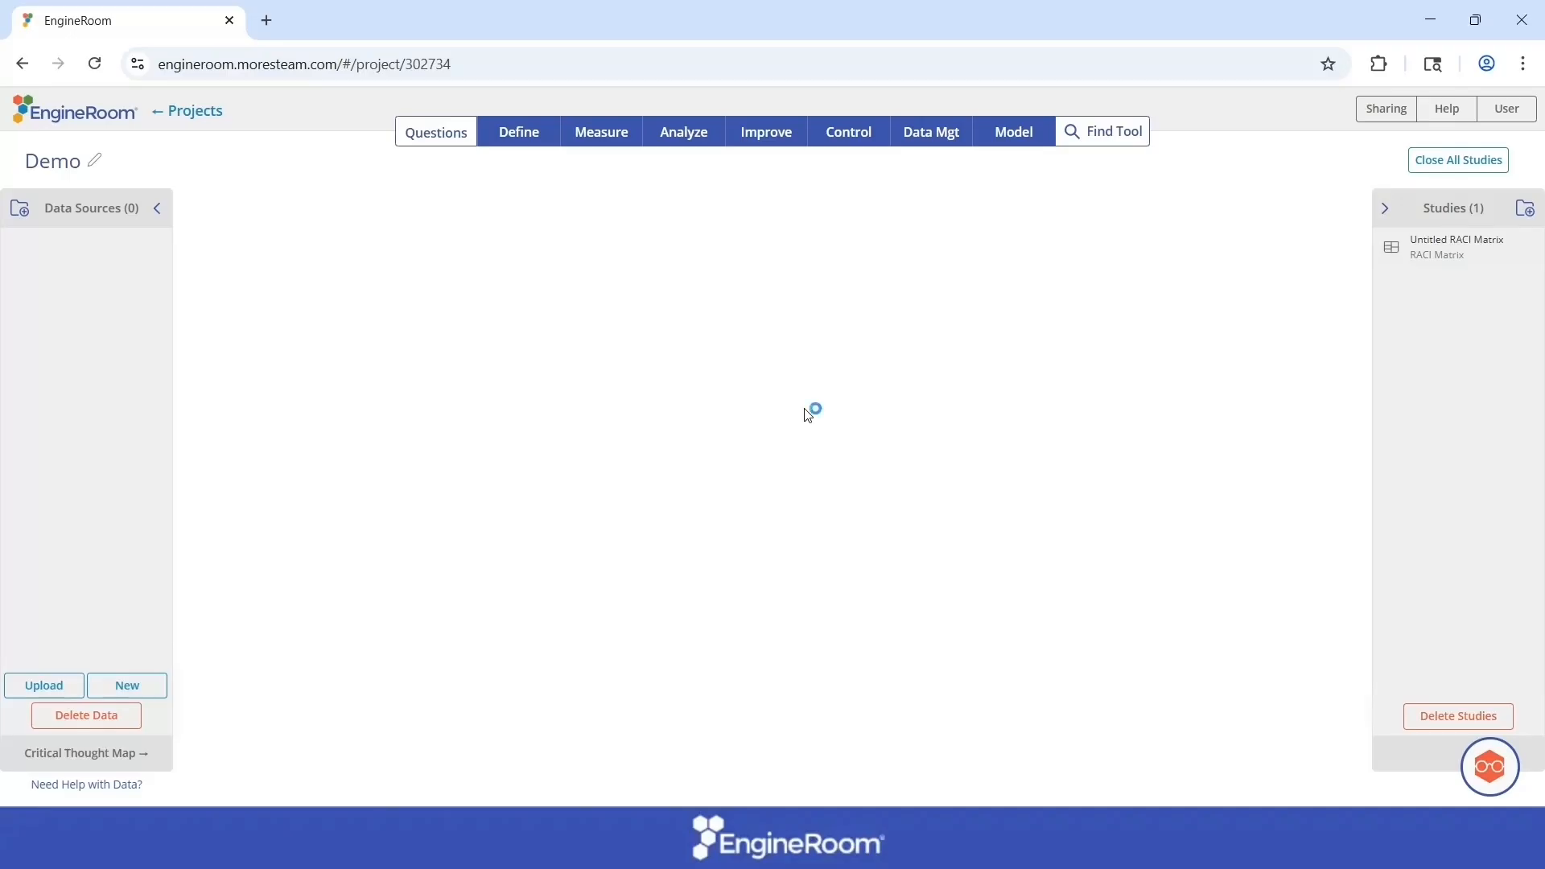
- Add a Process Flow Chart study from the Define tools, launch it, and create the chart with the title Process Flowchart
{"action": "left_click", "coordinate": [525, 142]}
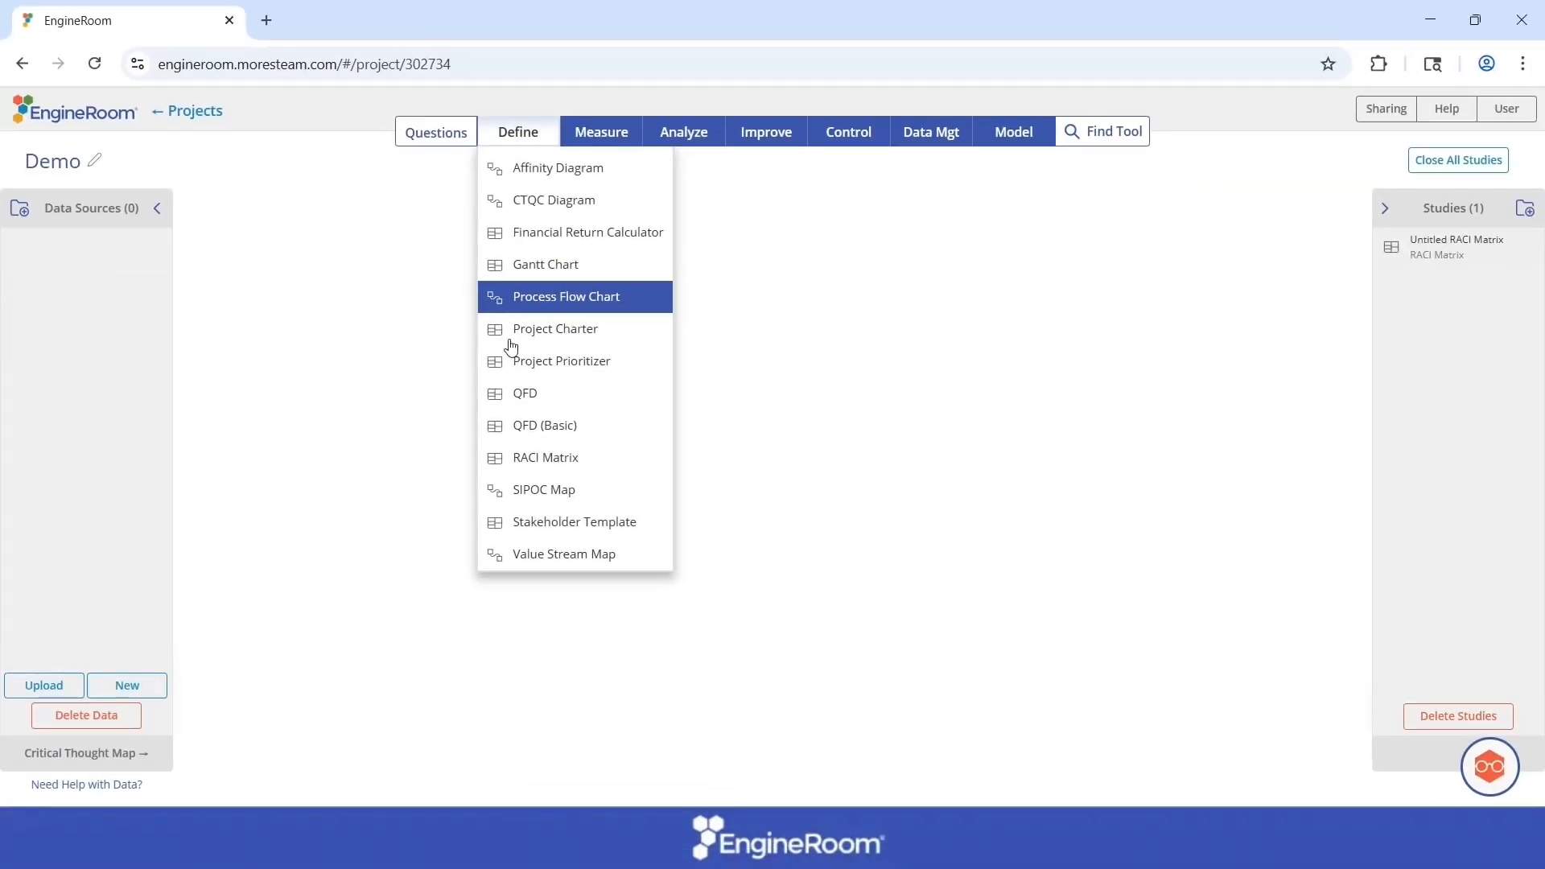
{"action": "left_click", "coordinate": [586, 308]}
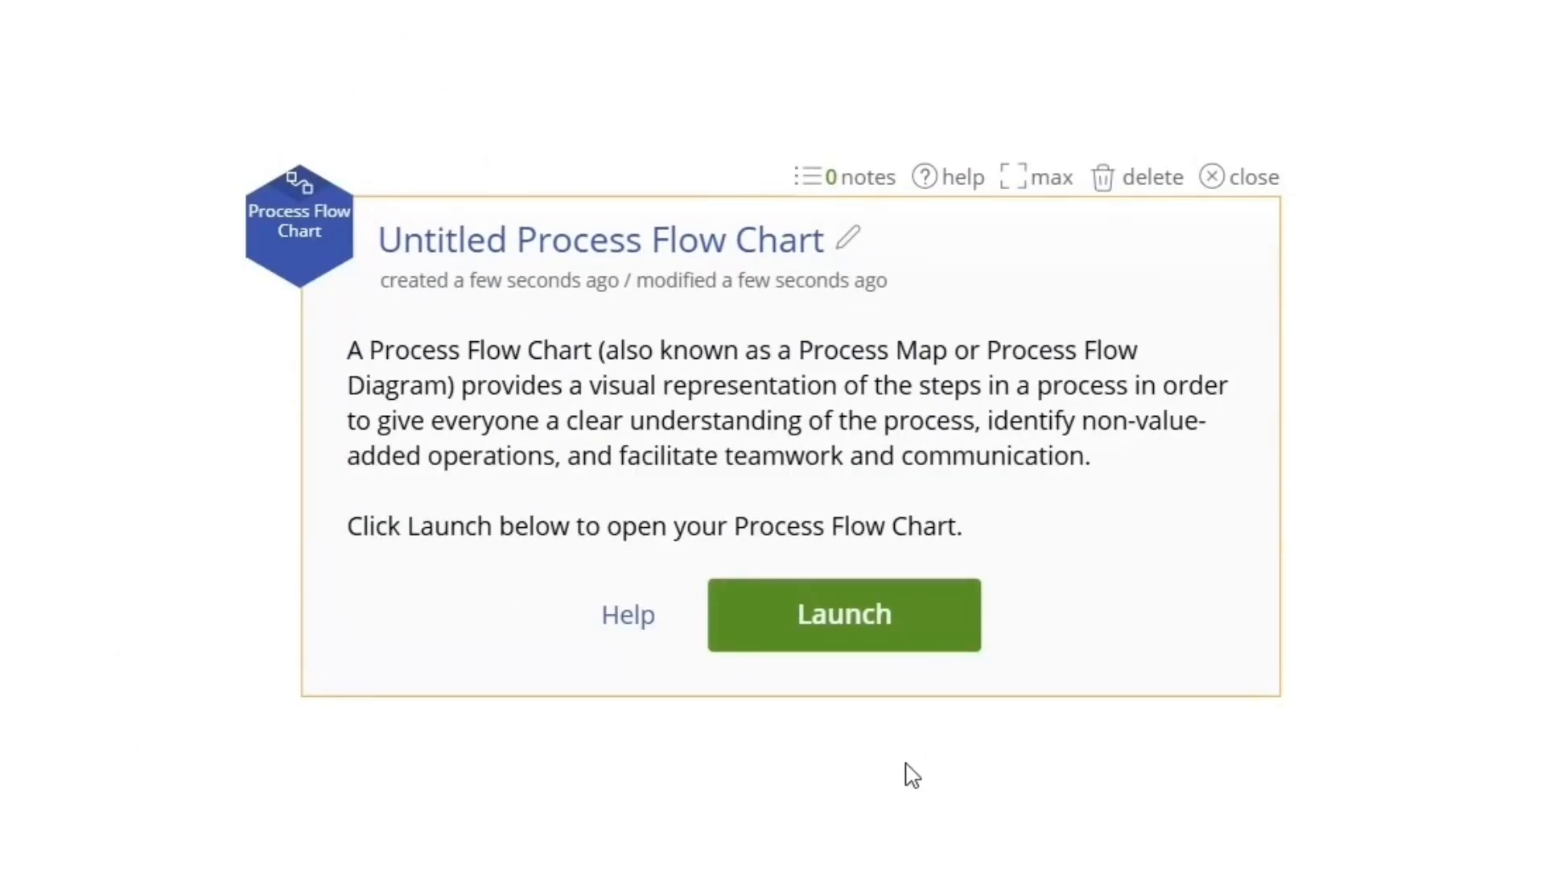
{"action": "left_click", "coordinate": [883, 610]}
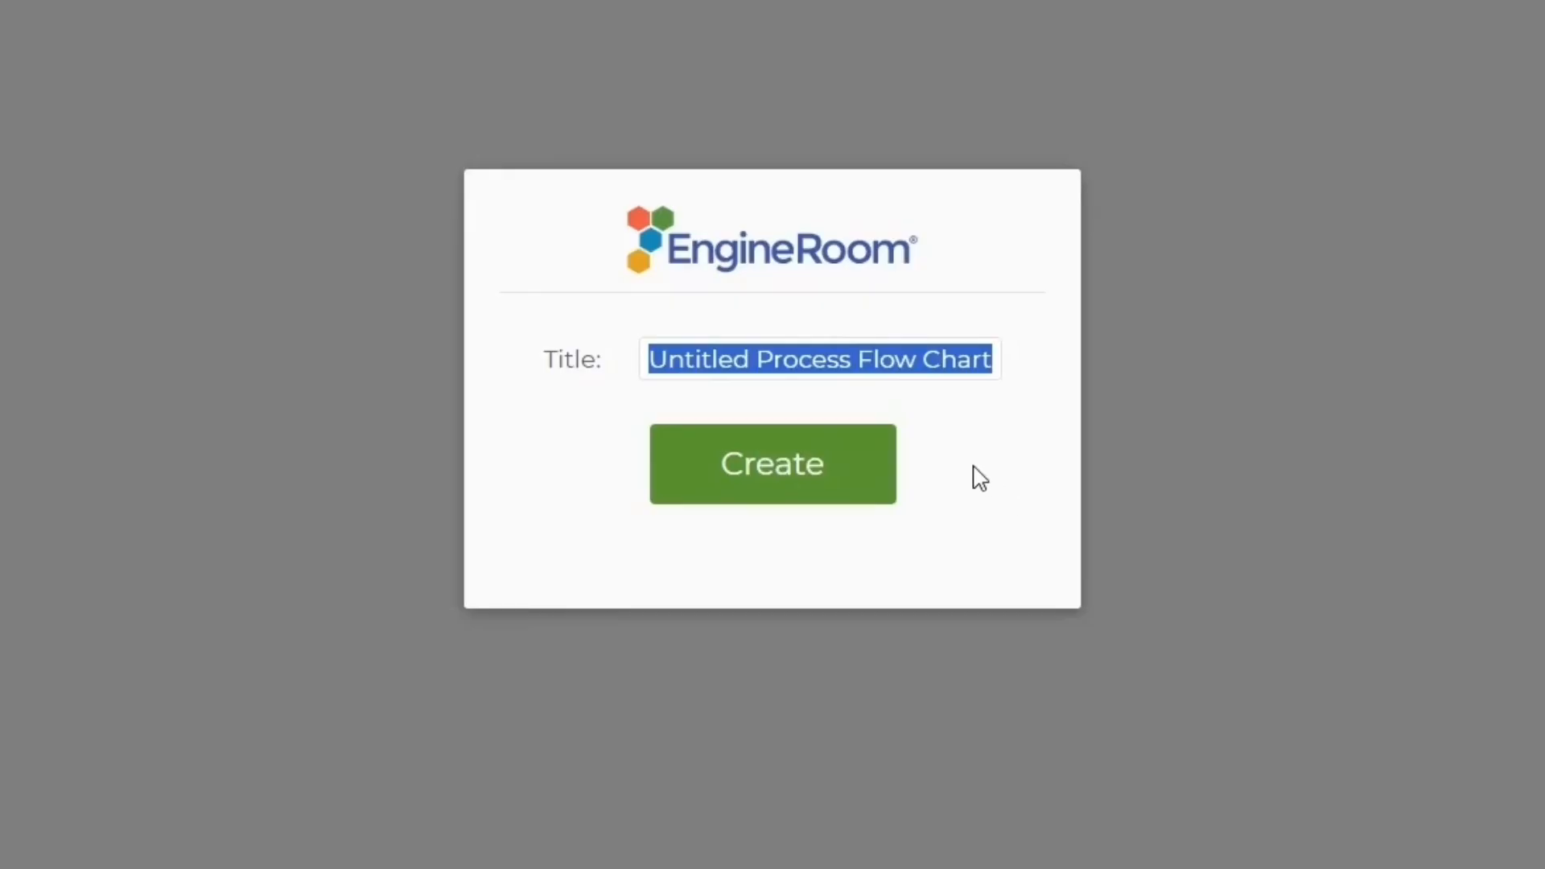
{"action": "type", "text": "Process F"}
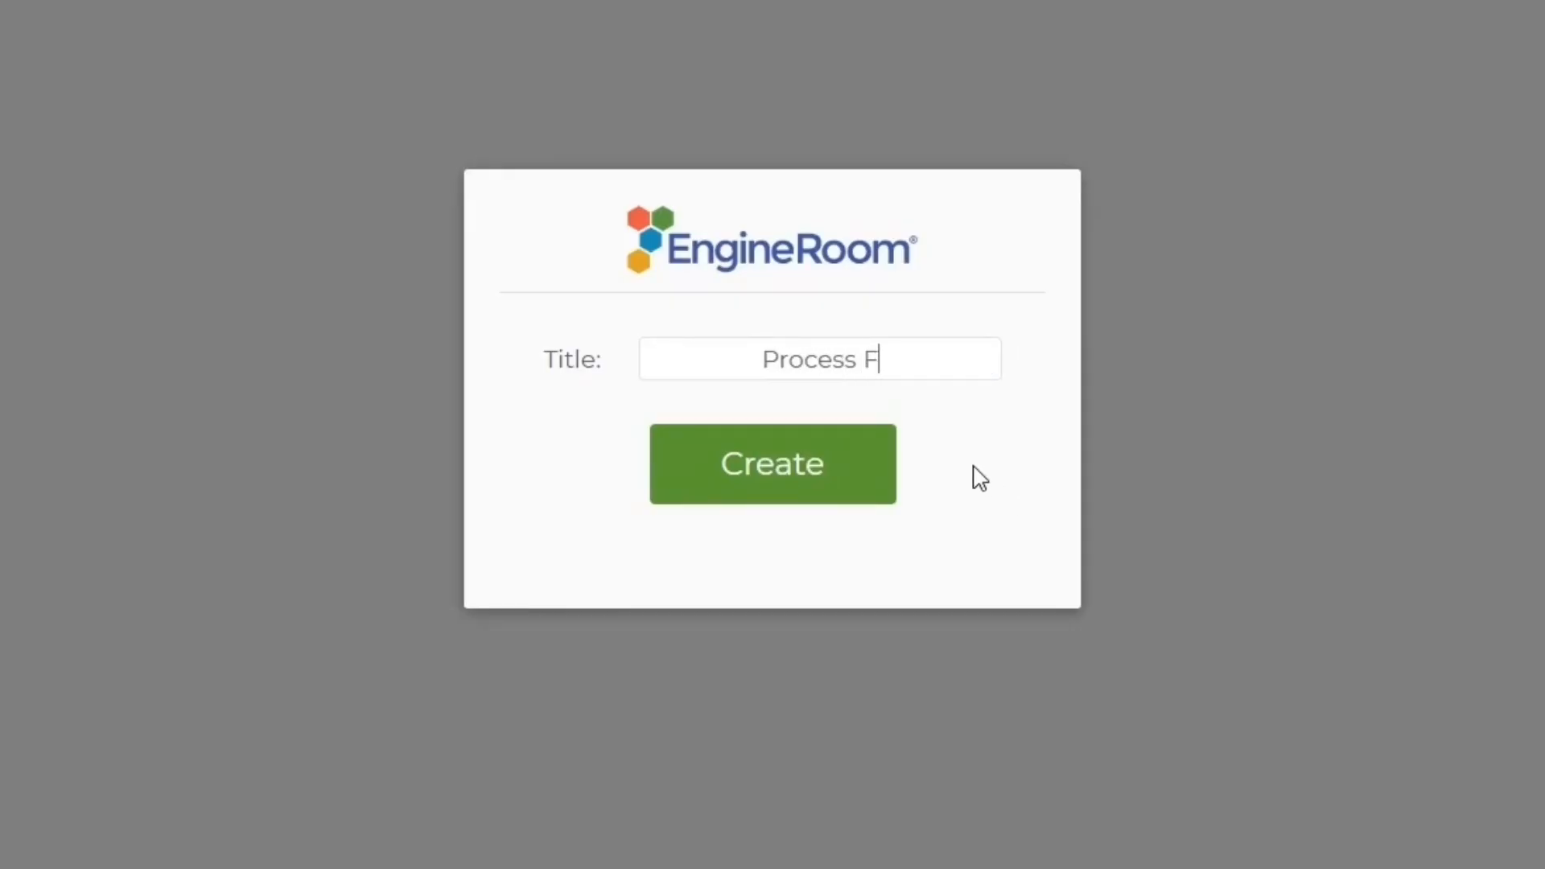
{"action": "type", "text": "lowchart"}
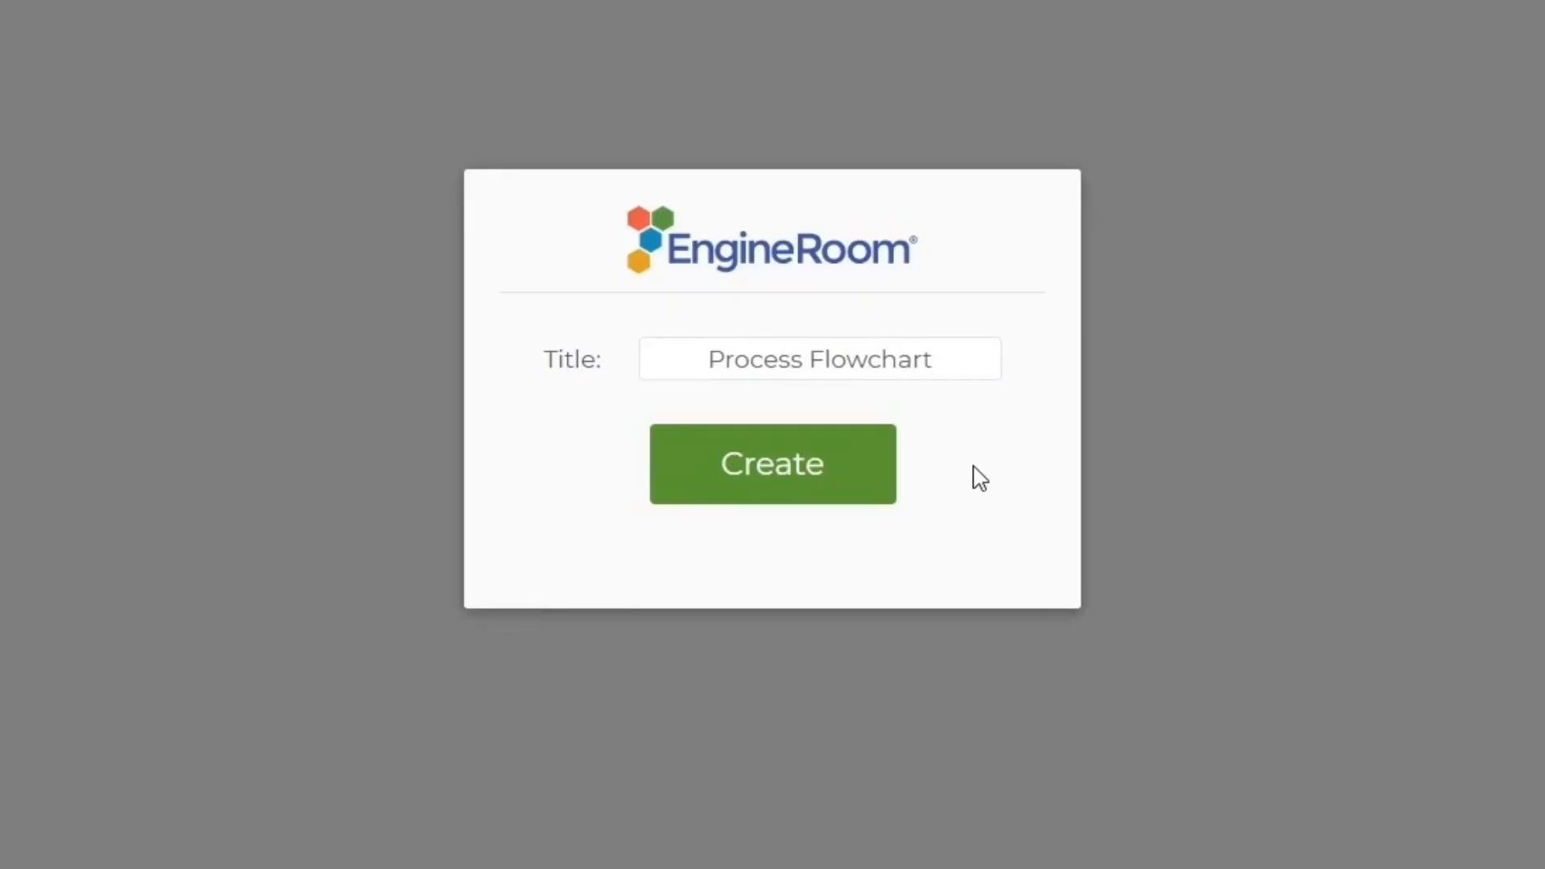
{"action": "left_click", "coordinate": [817, 475]}
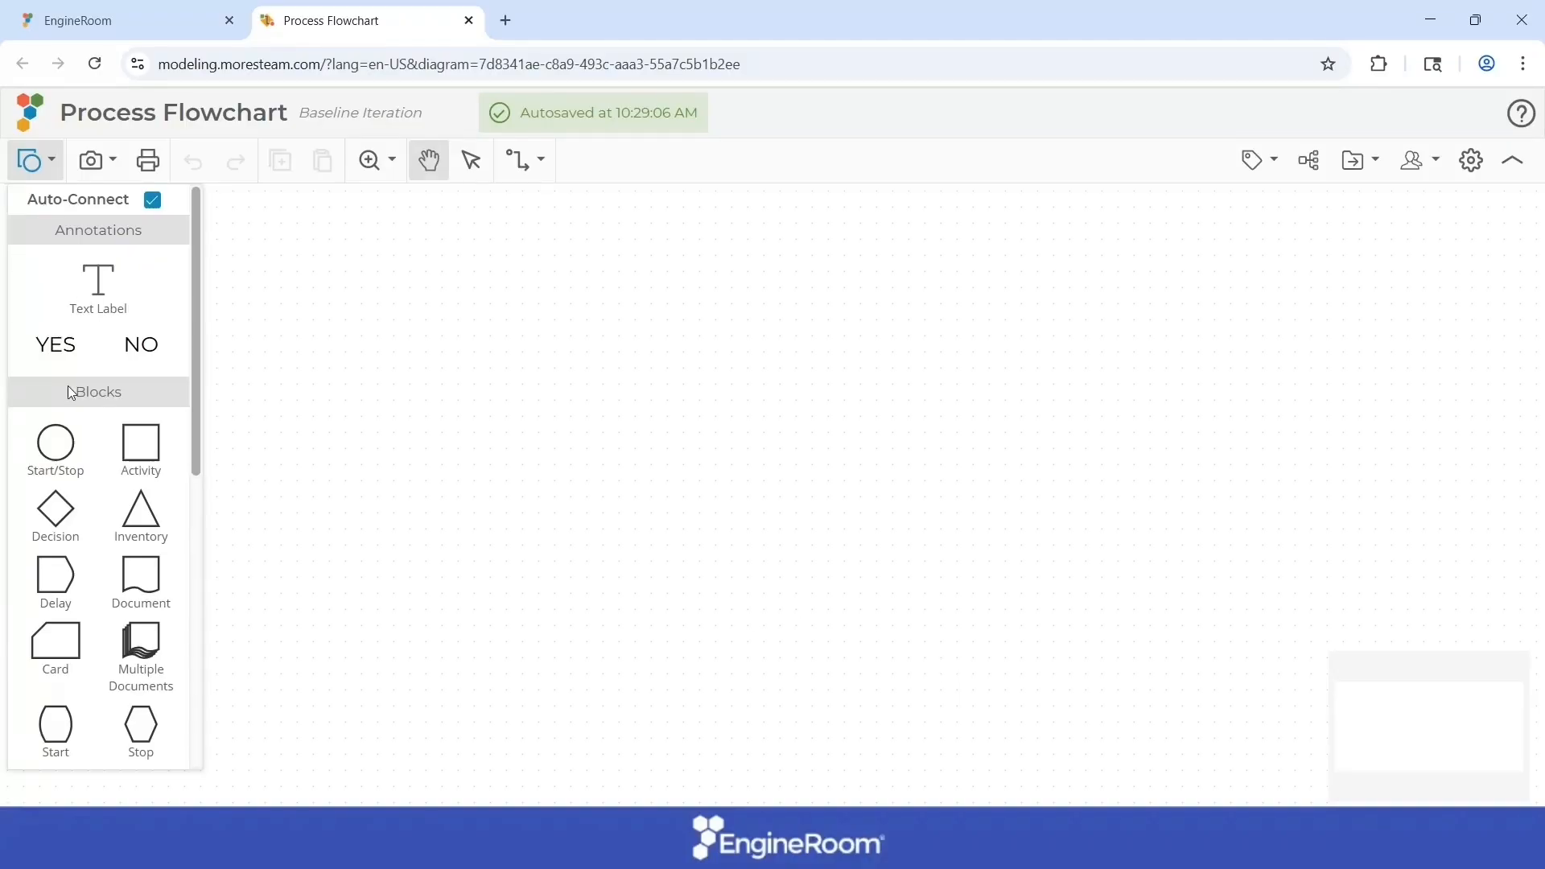
- Build an auto-connected row of a Start/Stop block, three Activity blocks and a closing Start/Stop block
{"action": "left_click_drag", "start_coordinate": [57, 445], "coordinate": [539, 420]}
{"action": "left_click_drag", "start_coordinate": [142, 447], "coordinate": [797, 427]}
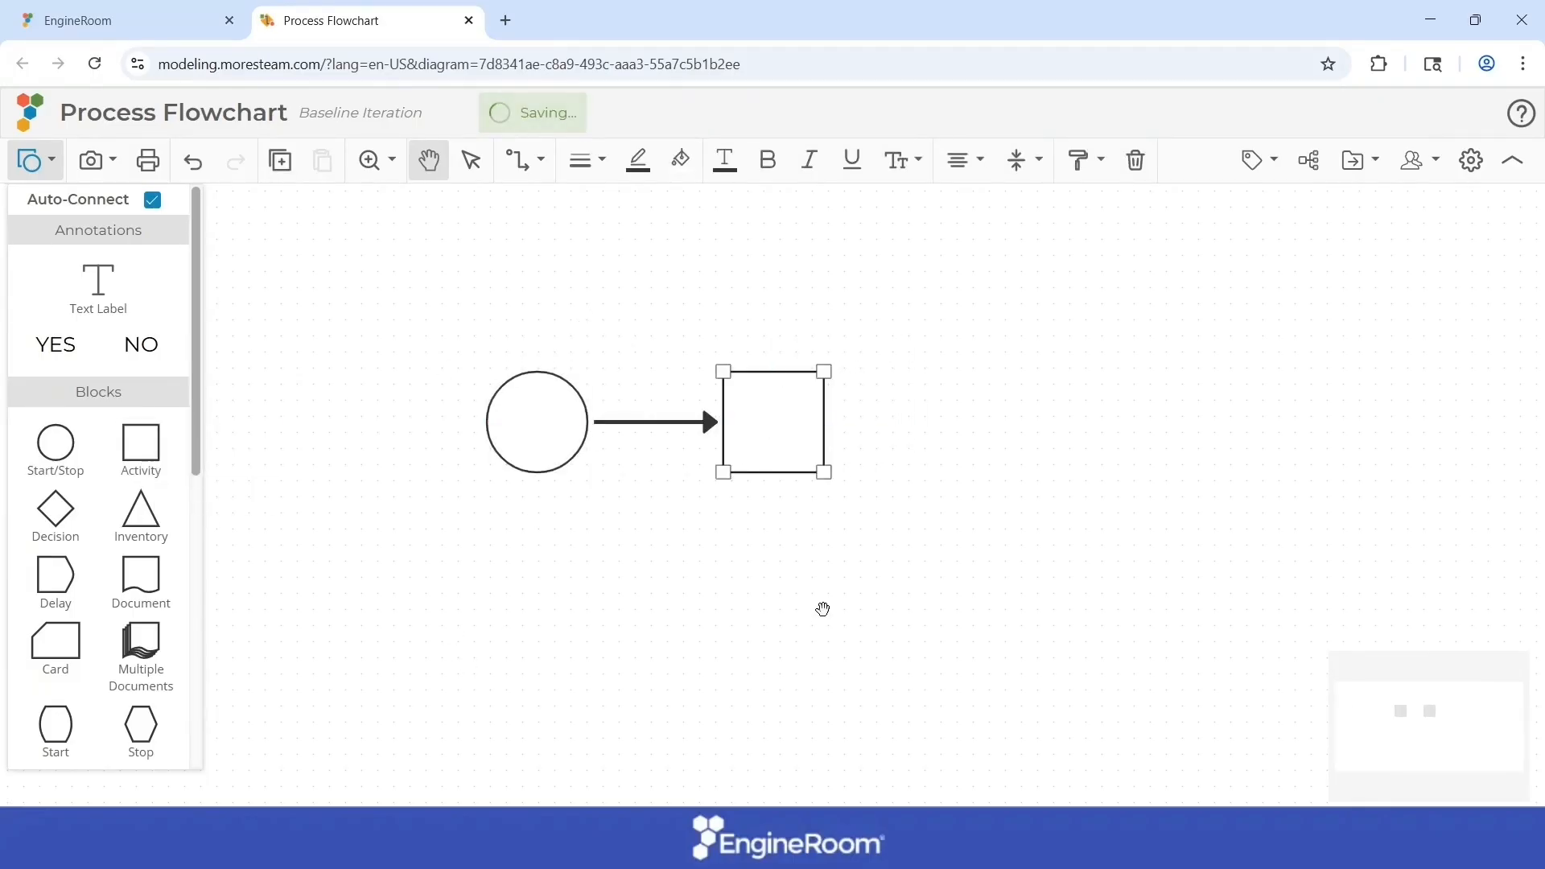
{"action": "left_click_drag", "start_coordinate": [146, 456], "coordinate": [1033, 424]}
{"action": "left_click_drag", "start_coordinate": [161, 477], "coordinate": [1255, 423]}
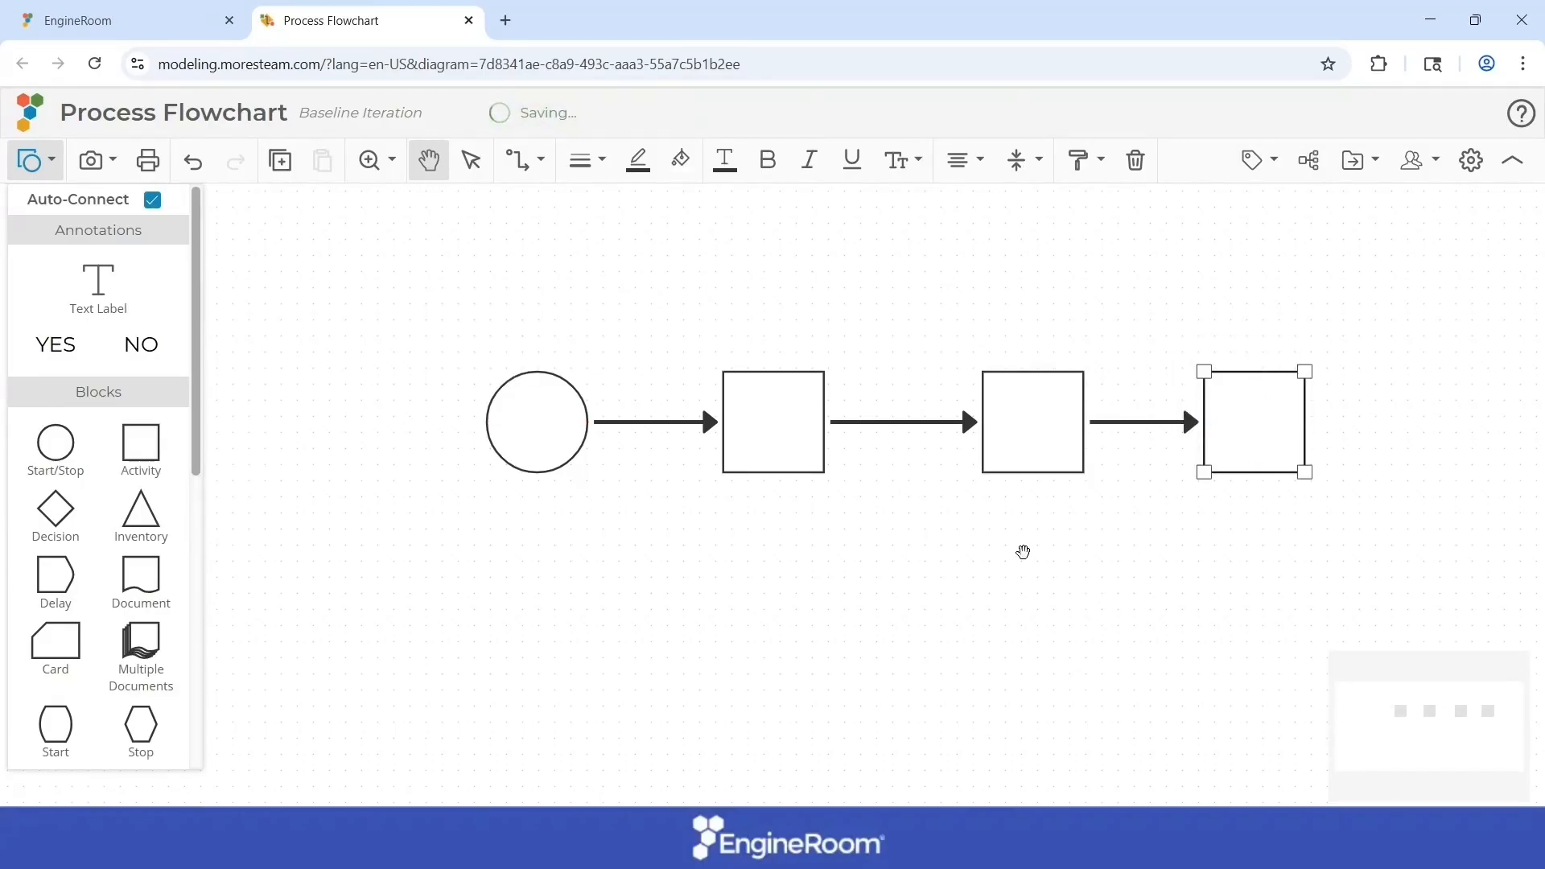
{"action": "left_click_drag", "start_coordinate": [1168, 549], "coordinate": [909, 546]}
{"action": "left_click_drag", "start_coordinate": [56, 443], "coordinate": [1229, 429]}
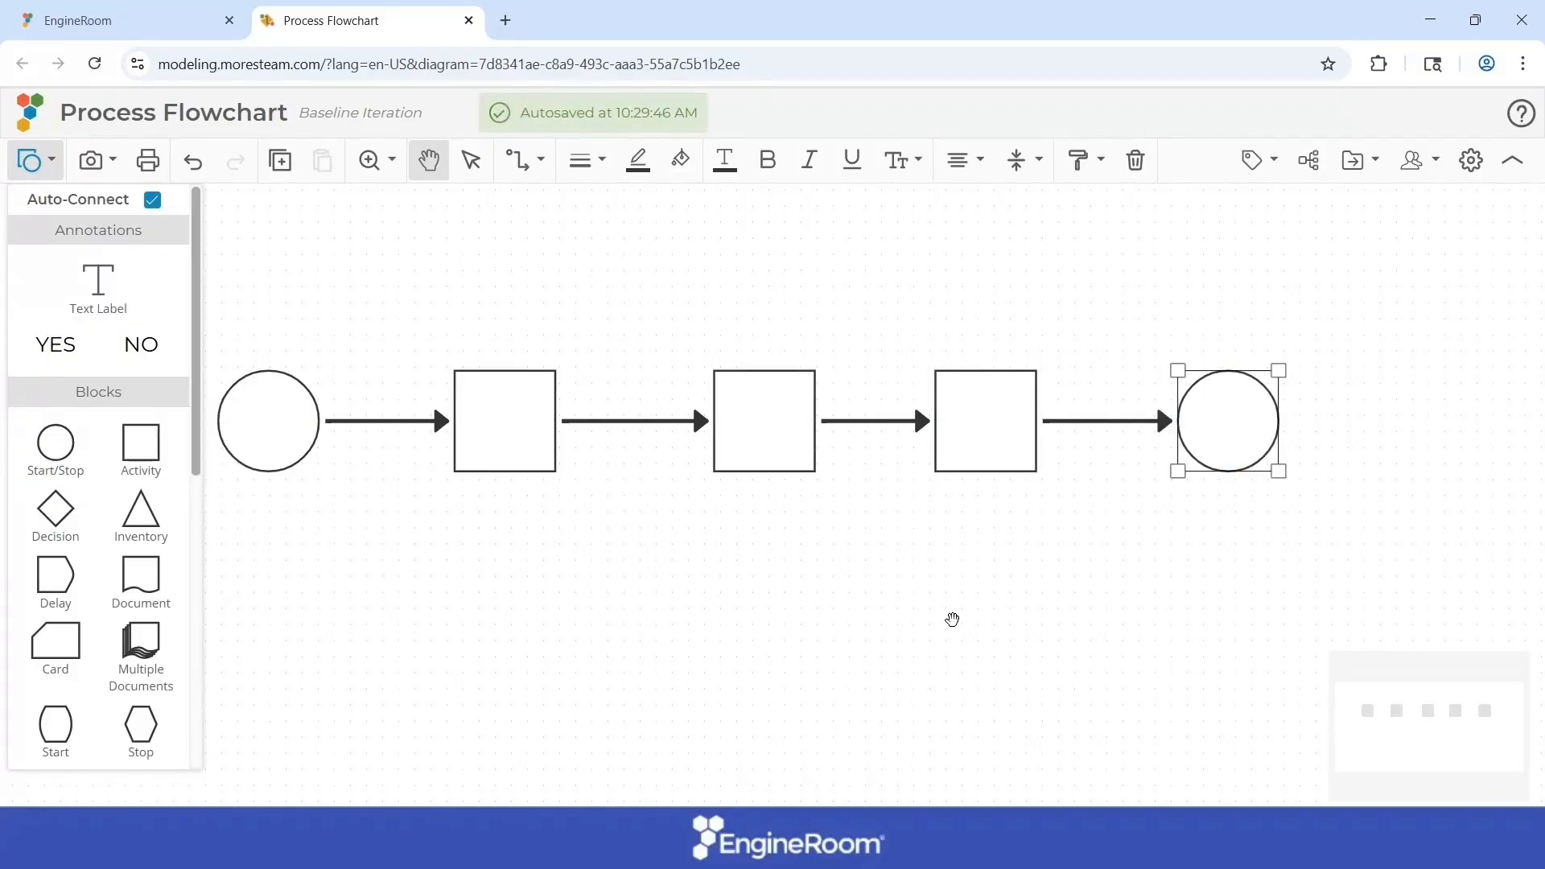
- Label the three Activity blocks Step 1, Step 2 and Step 3 in flow order
{"action": "scroll", "coordinate": [571, 594], "scroll_direction": "down", "scroll_amount": 3}
{"action": "left_click_drag", "start_coordinate": [560, 604], "coordinate": [680, 578]}
{"action": "left_click_drag", "start_coordinate": [727, 642], "coordinate": [743, 609]}
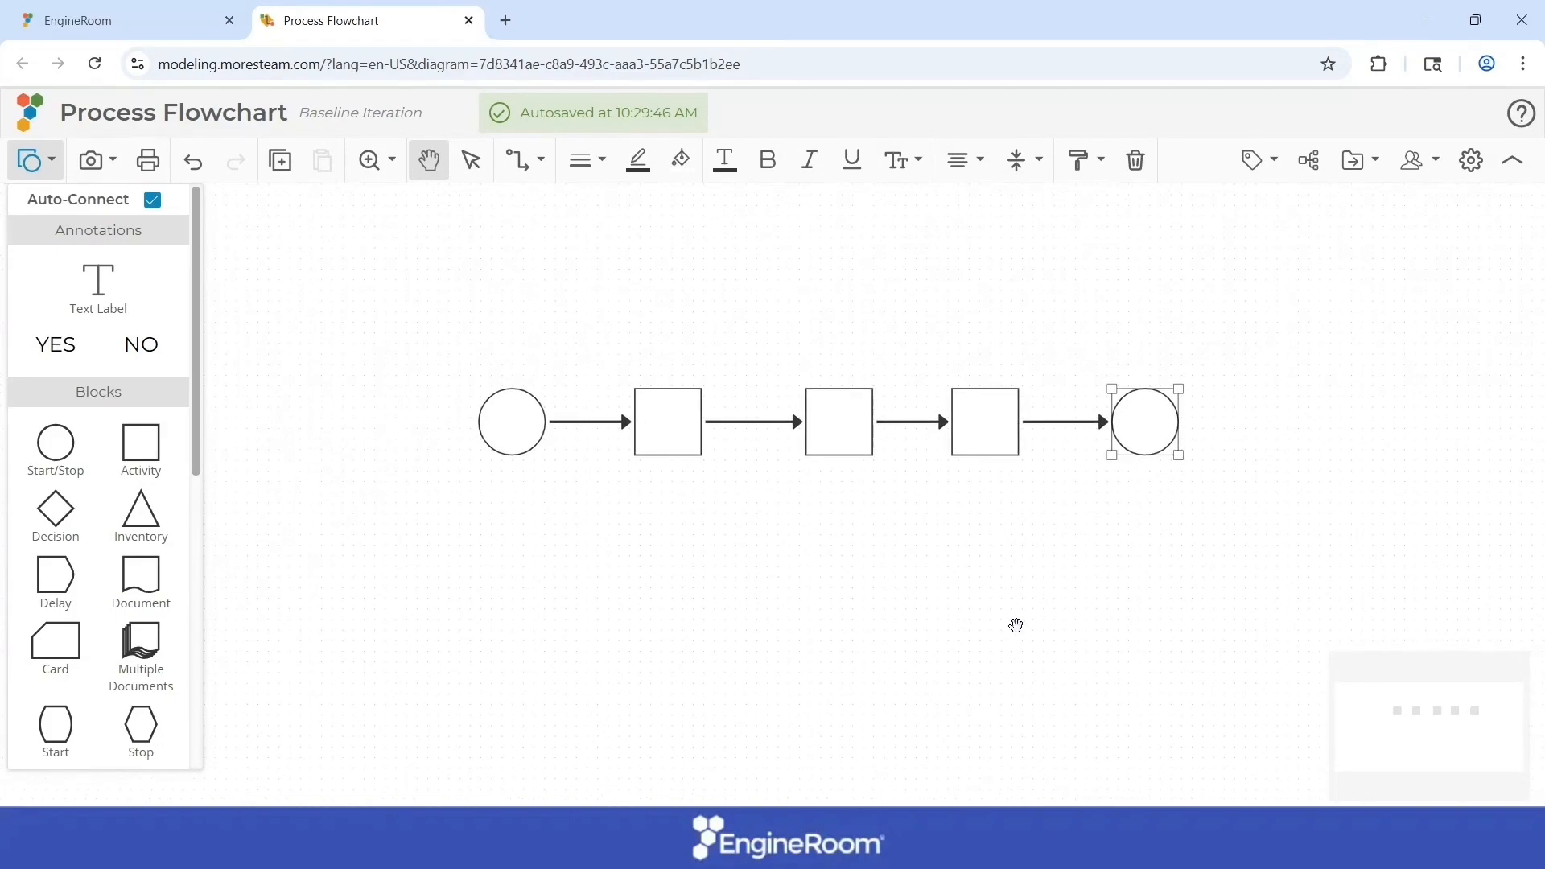
{"action": "left_click", "coordinate": [664, 426]}
{"action": "double_click", "coordinate": [535, 477]}
{"action": "type", "text": "Step 1"}
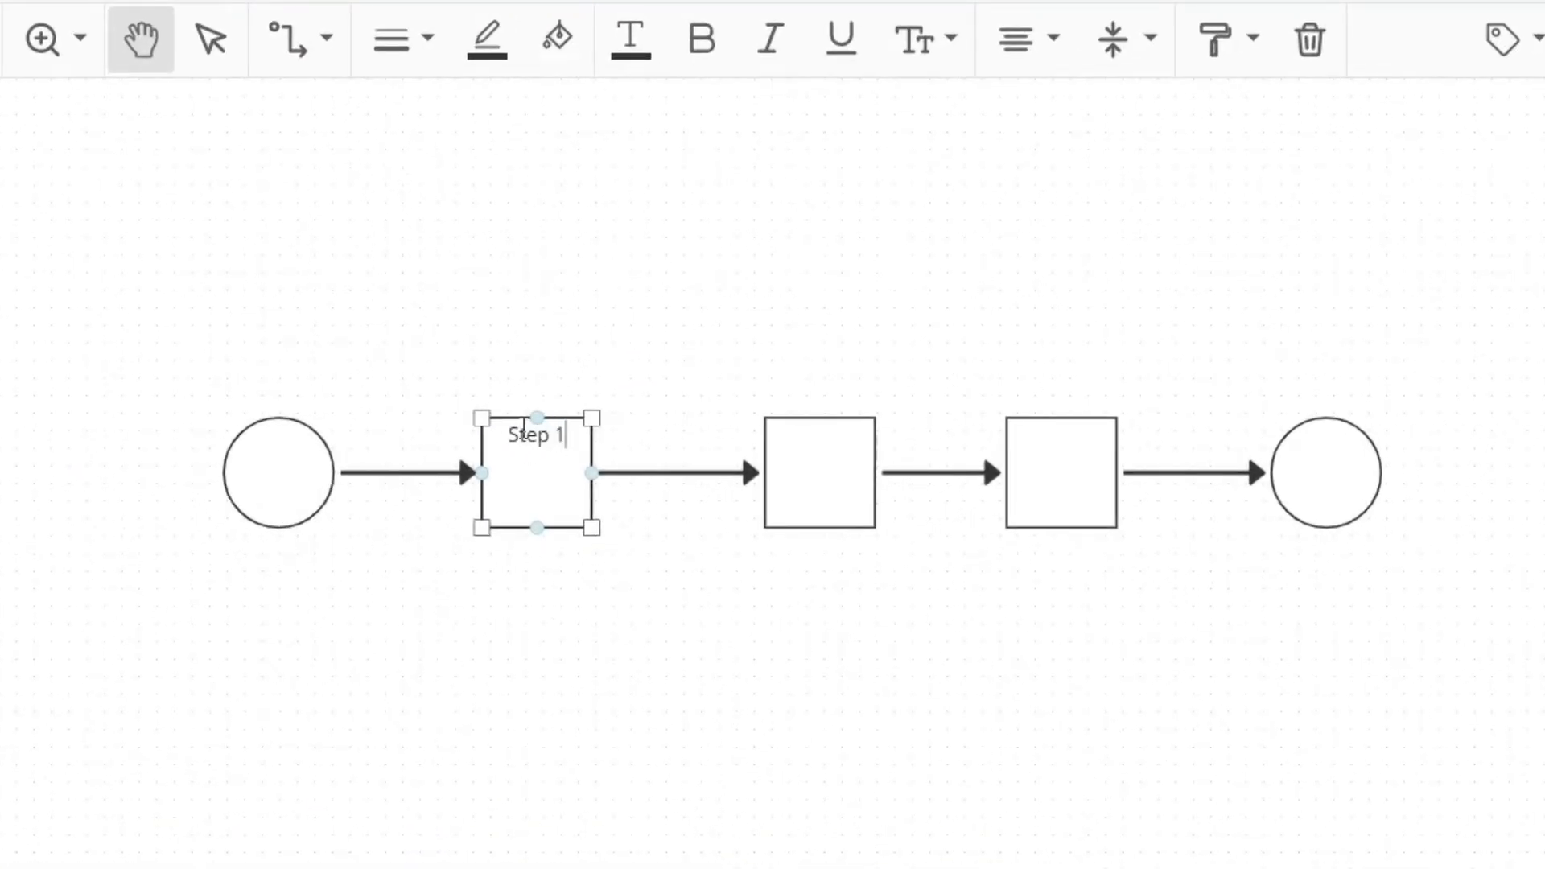
{"action": "double_click", "coordinate": [850, 456]}
{"action": "type", "text": "Step 2"}
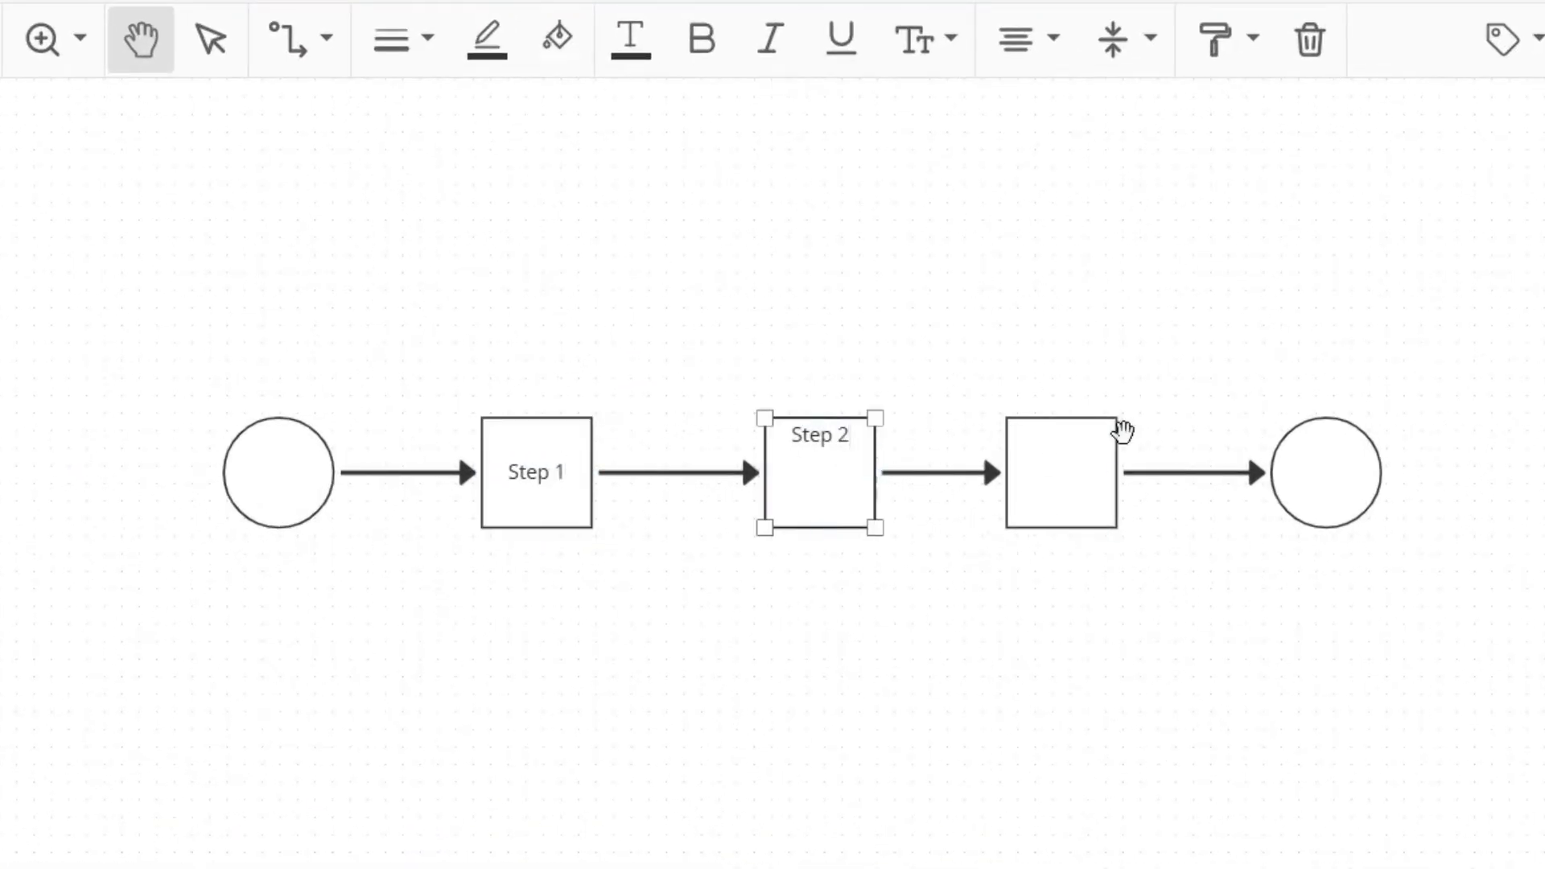
{"action": "double_click", "coordinate": [1090, 500]}
{"action": "type", "text": "Step 3"}
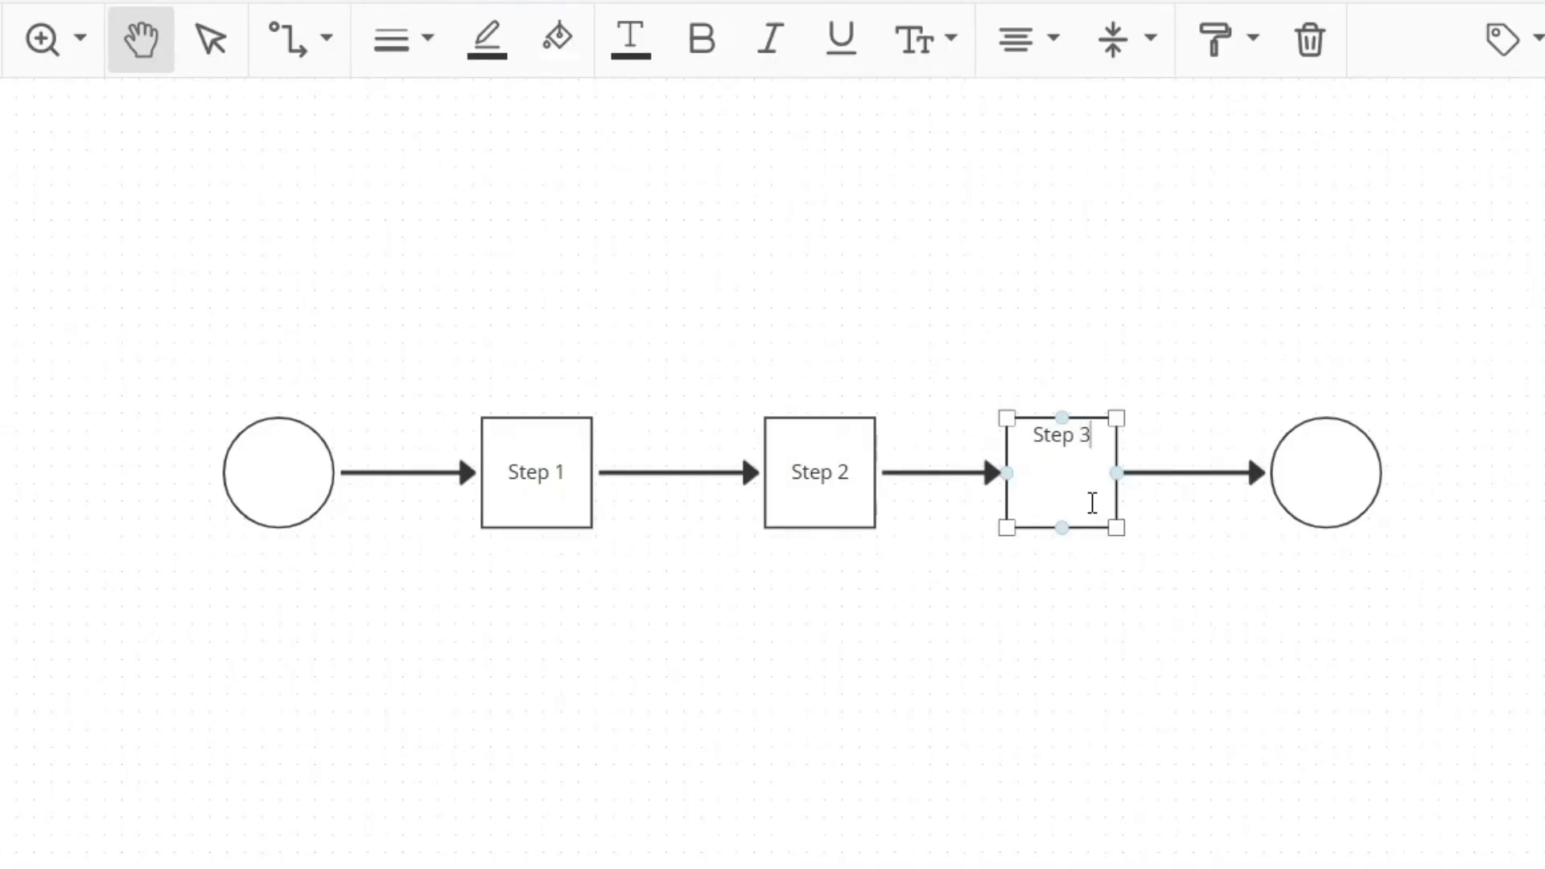
{"action": "left_click", "coordinate": [983, 752]}
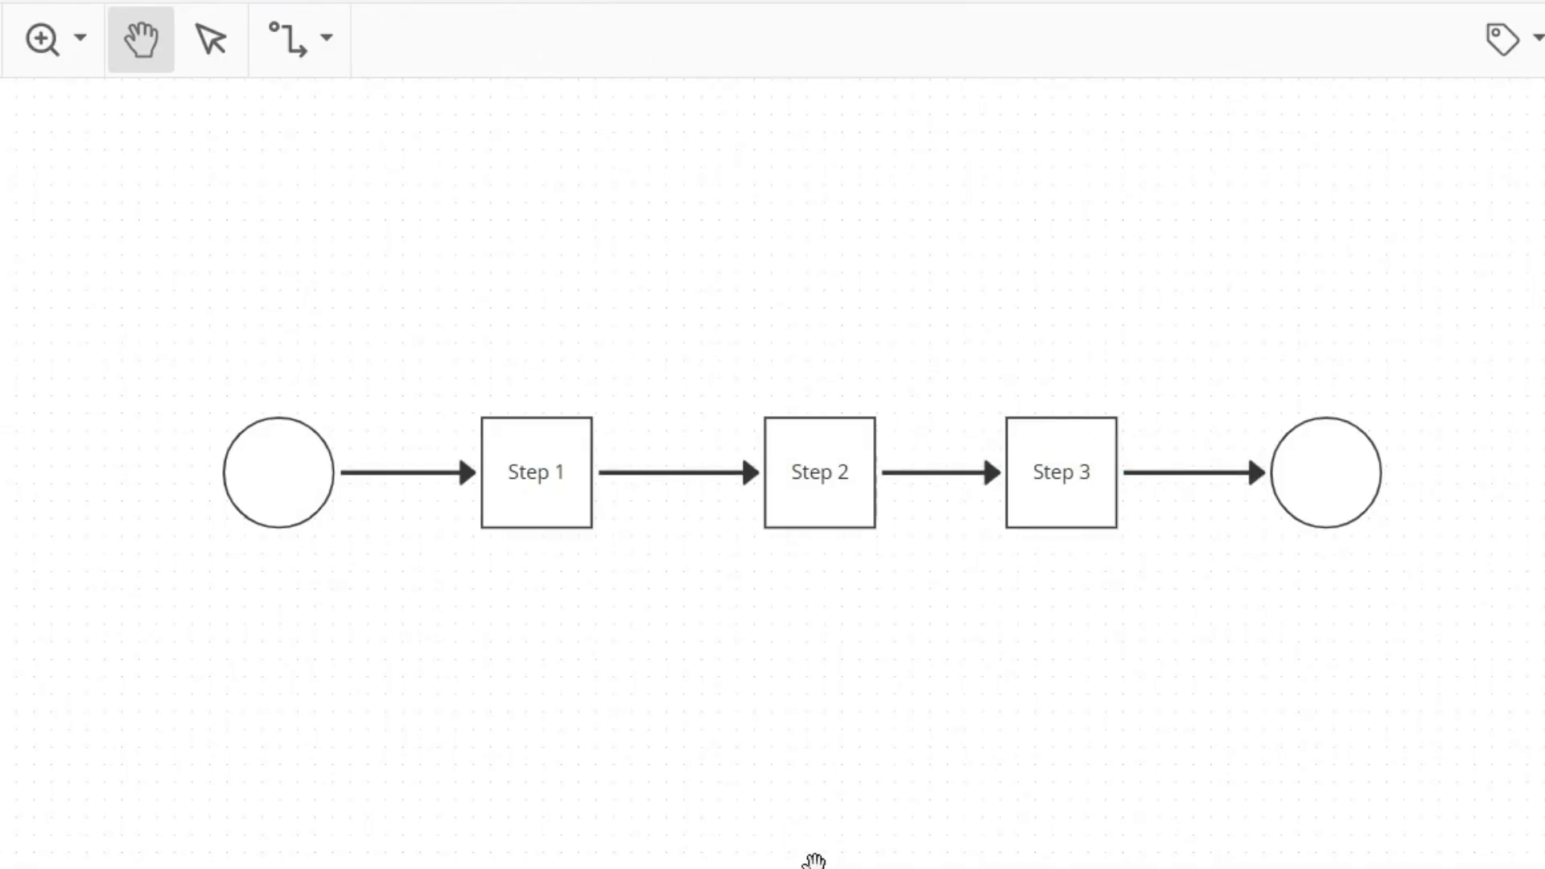
- Move the first Start/Stop block above the row and Step 2 below it, and close the flowchart
{"action": "left_click", "coordinate": [266, 484]}
{"action": "left_click_drag", "start_coordinate": [276, 459], "coordinate": [251, 339]}
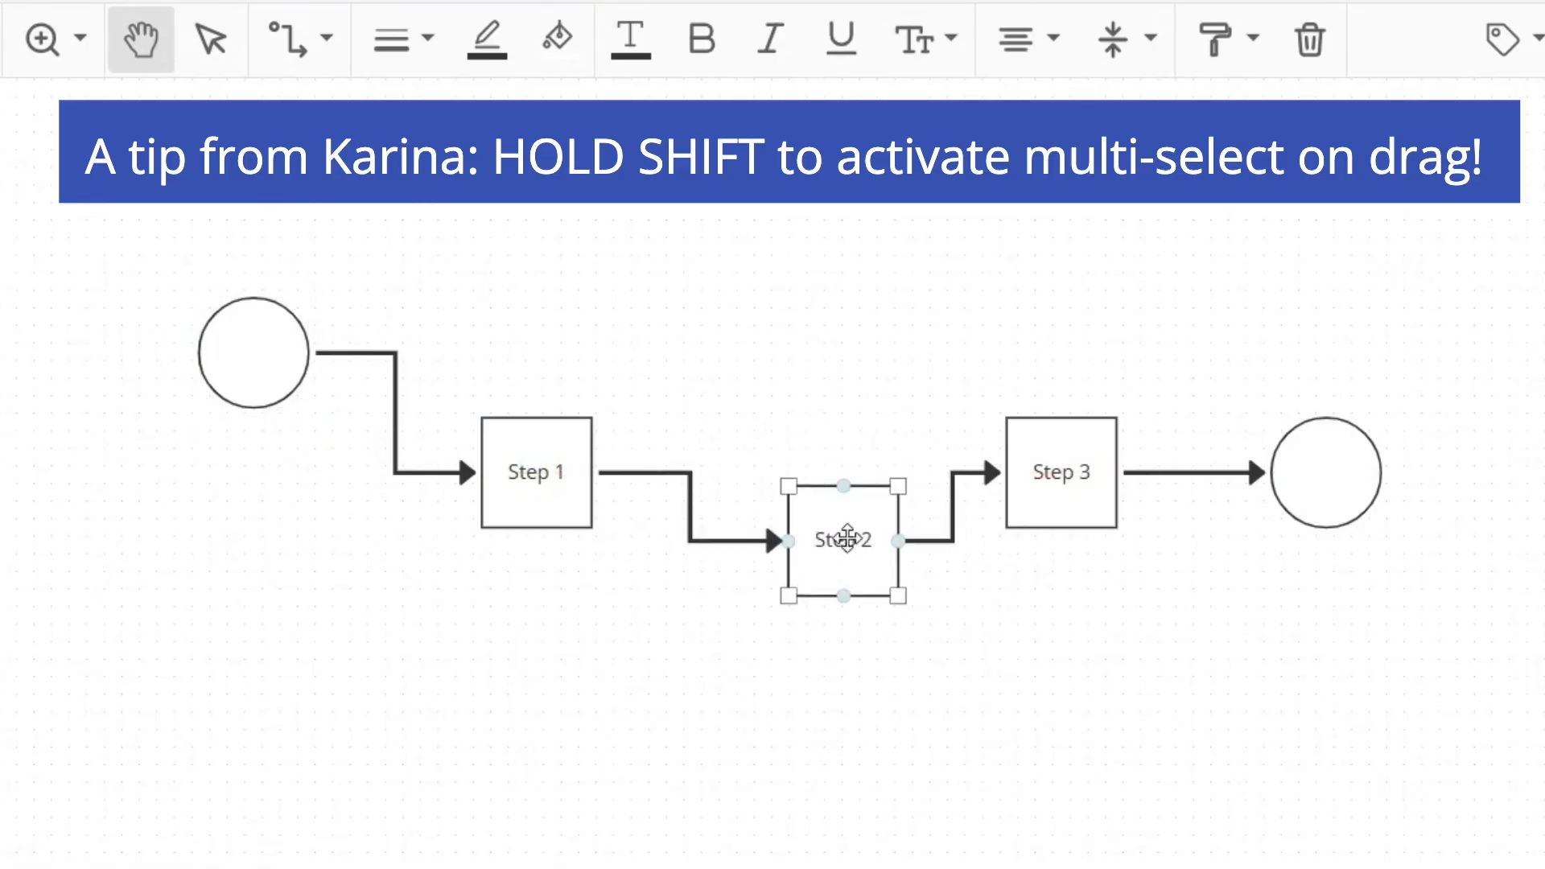
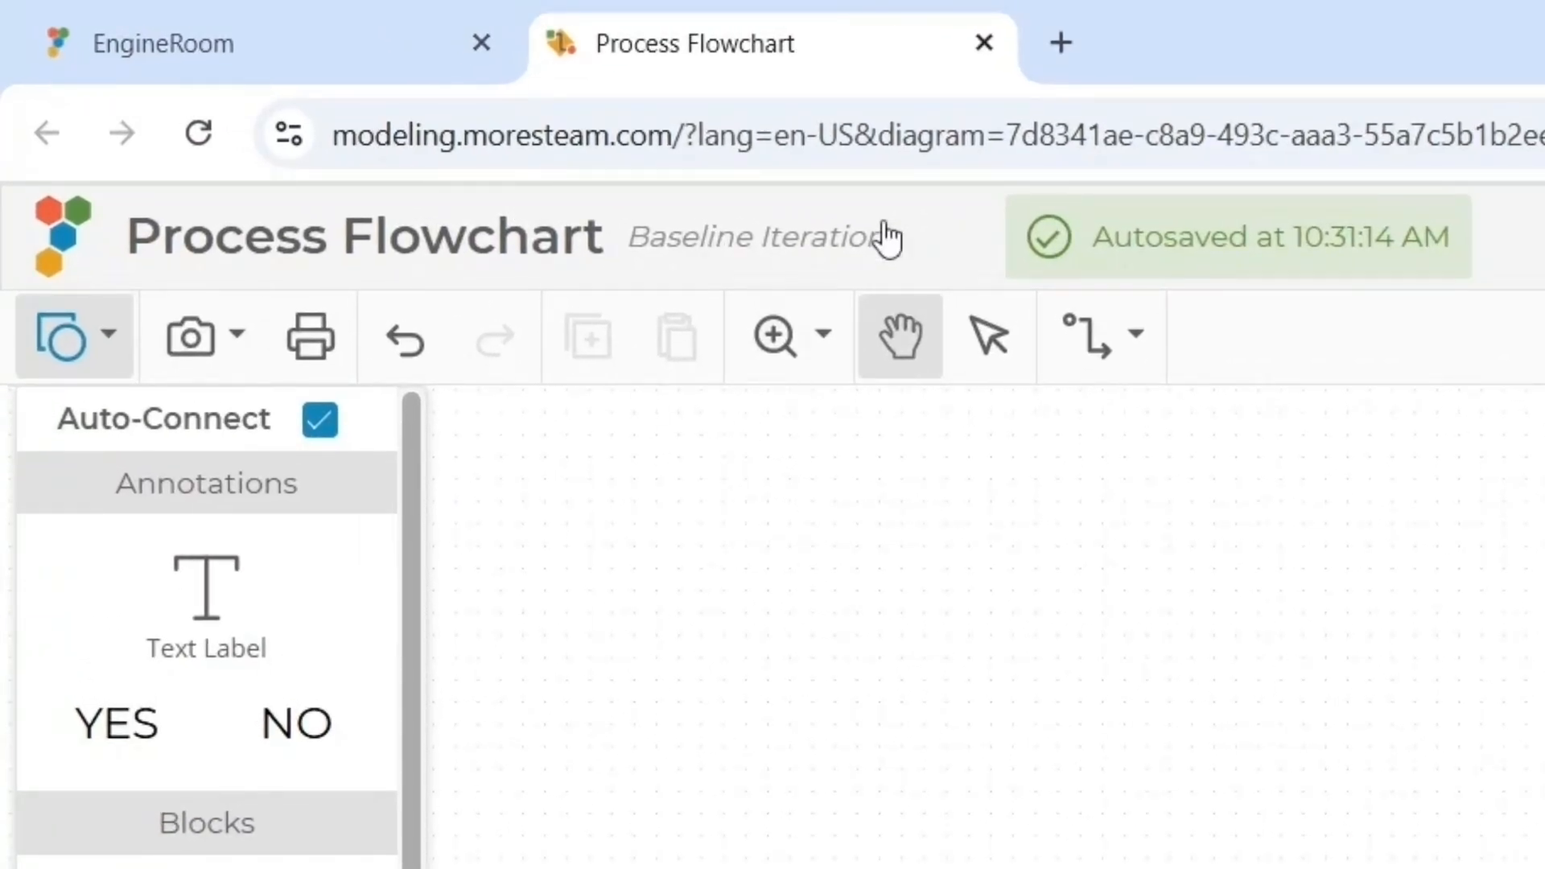
{"action": "left_click", "coordinate": [983, 45]}
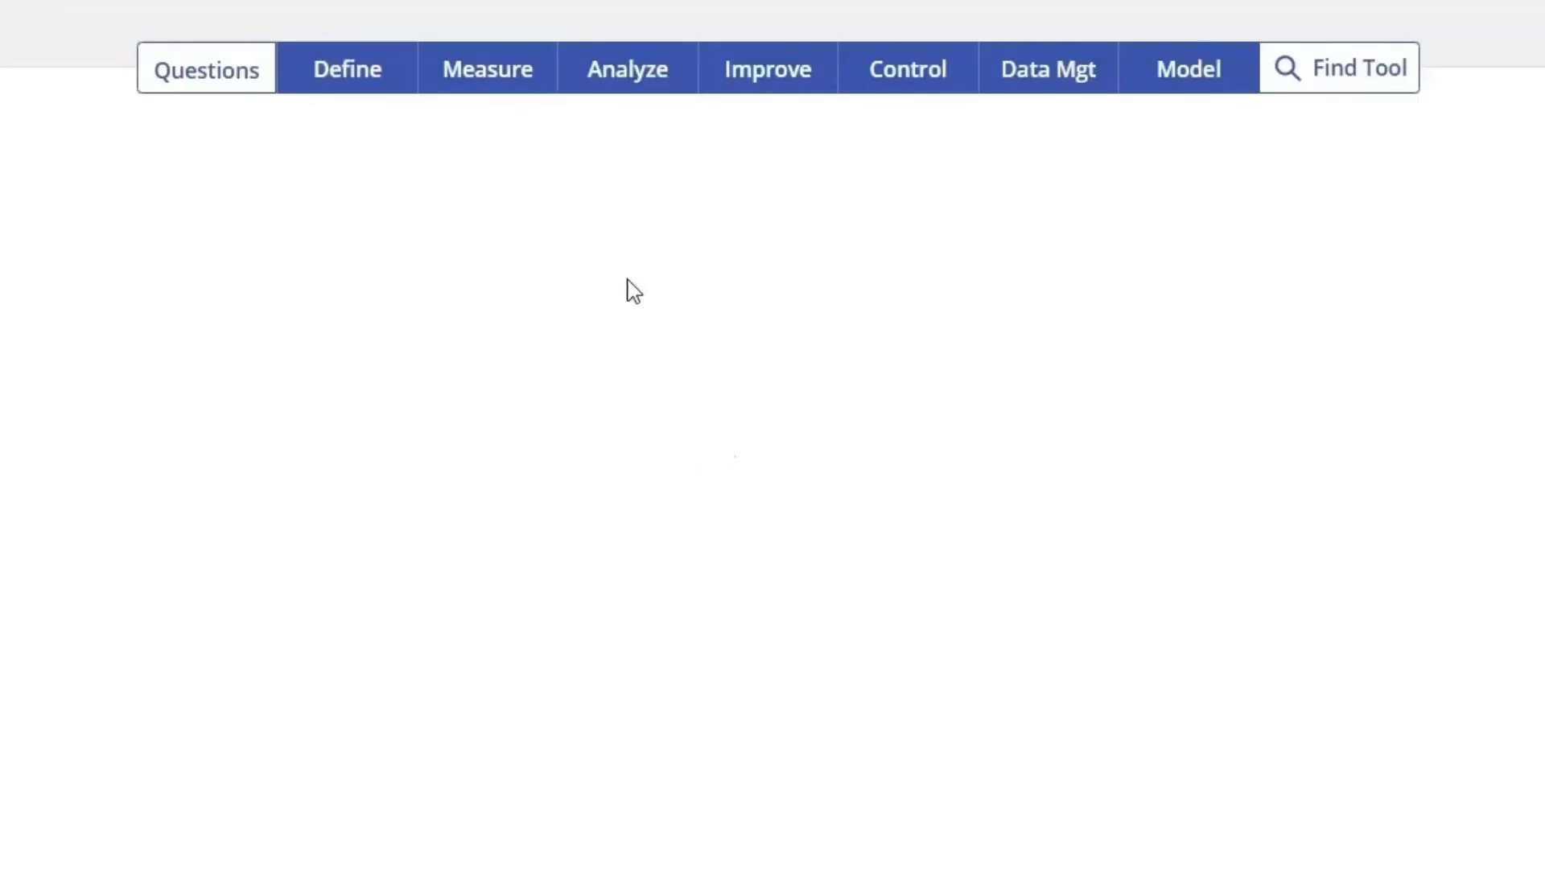
- Add a Pareto Analysis study from the Measure tools
{"action": "left_click", "coordinate": [452, 61]}
{"action": "mouse_move", "coordinate": [516, 593]}
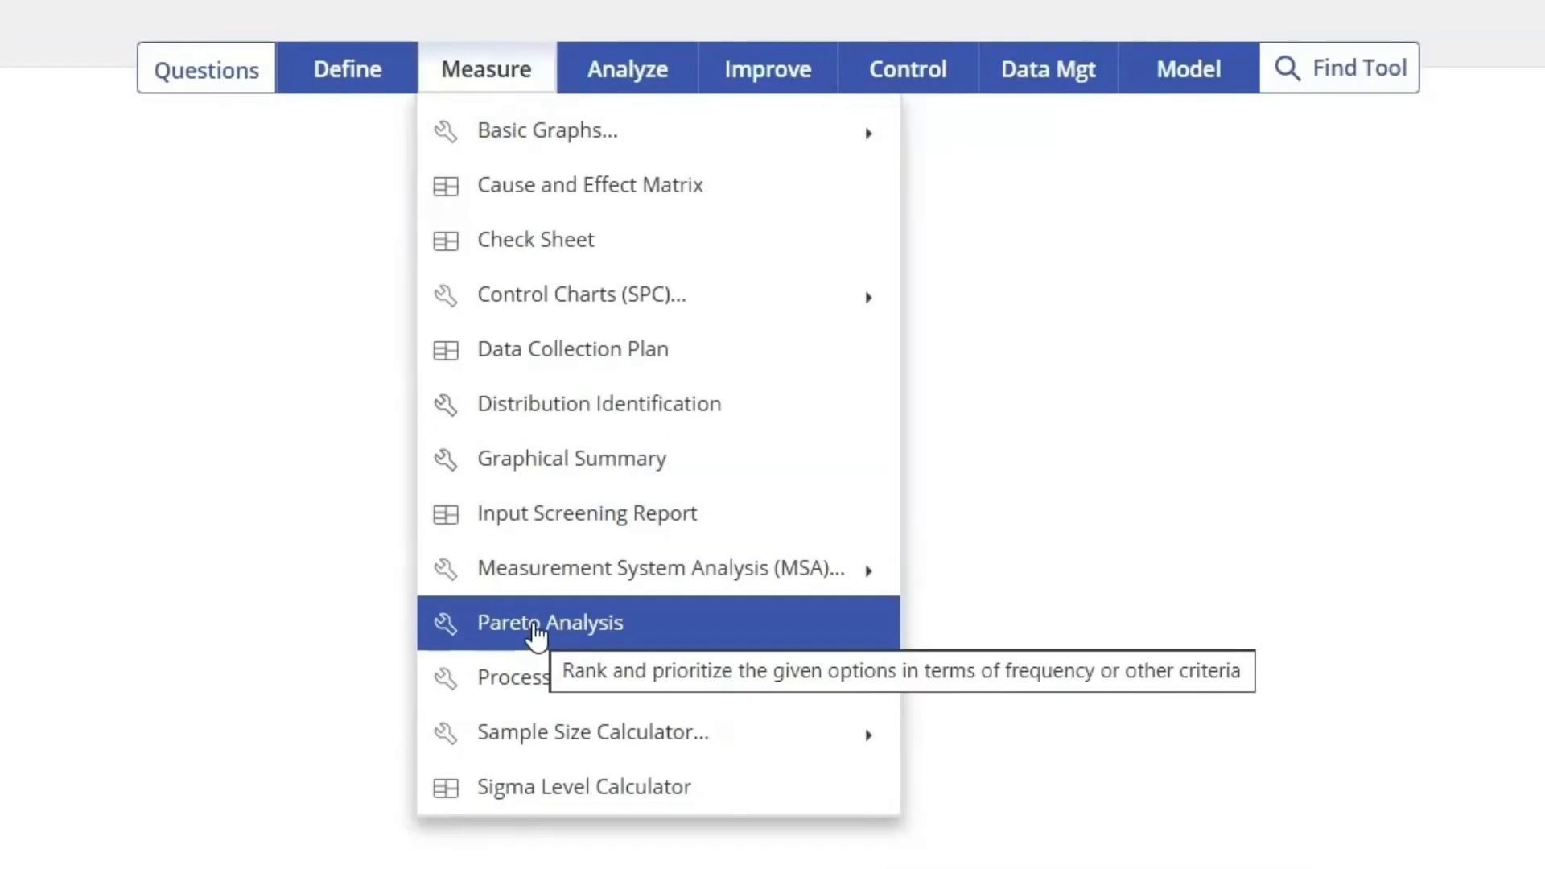
{"action": "left_click", "coordinate": [536, 626]}
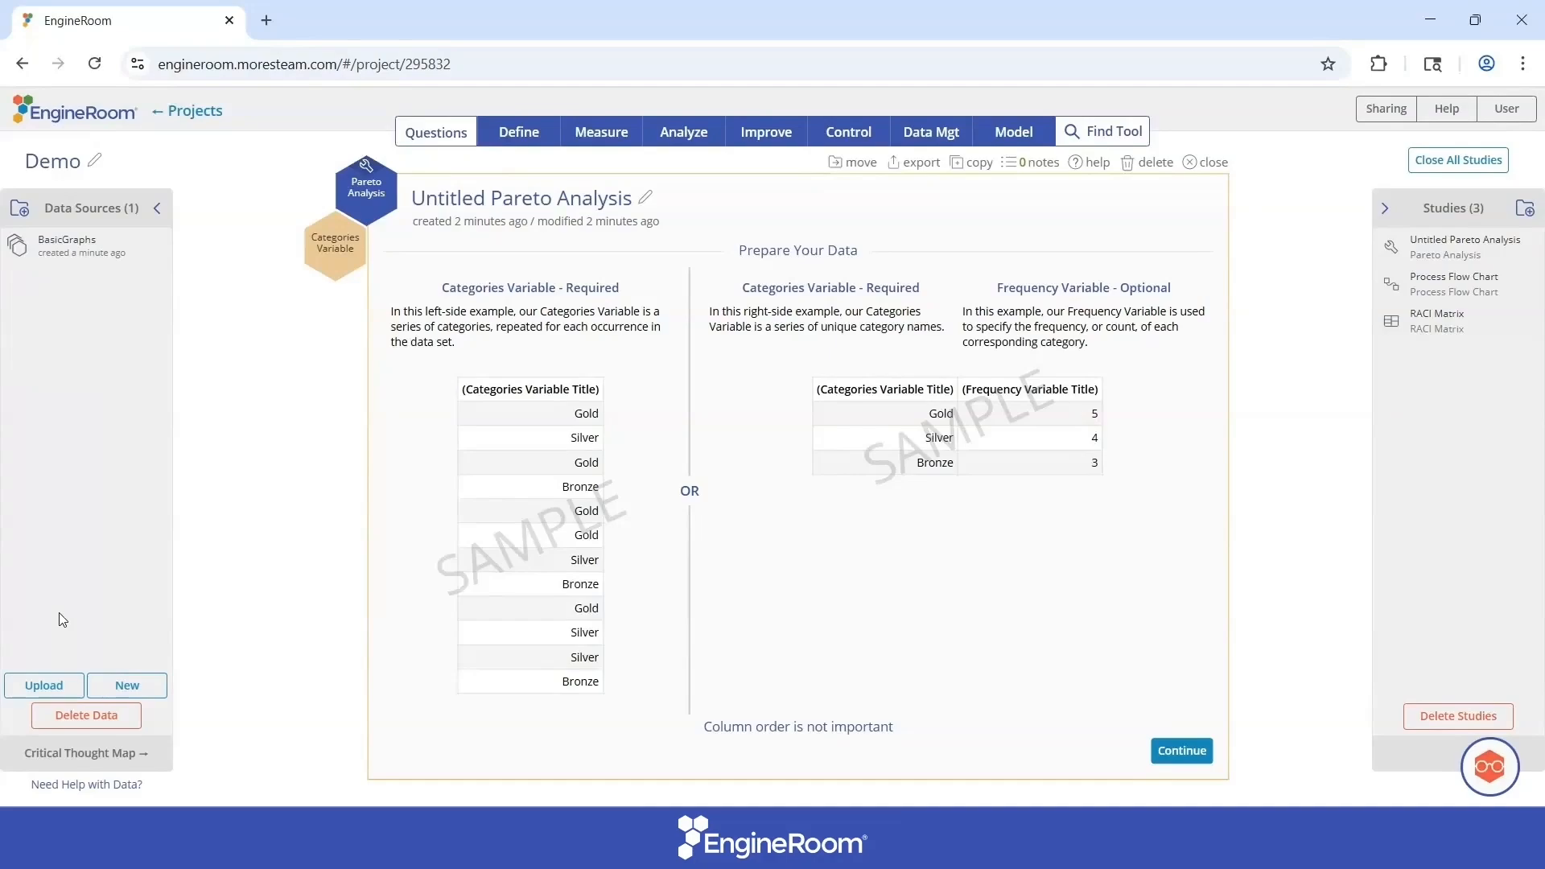
- Open the BasicGraphs data source, widen column C to fit its Categories Unstacked heading, and save and close the data
{"action": "left_click", "coordinate": [66, 256]}
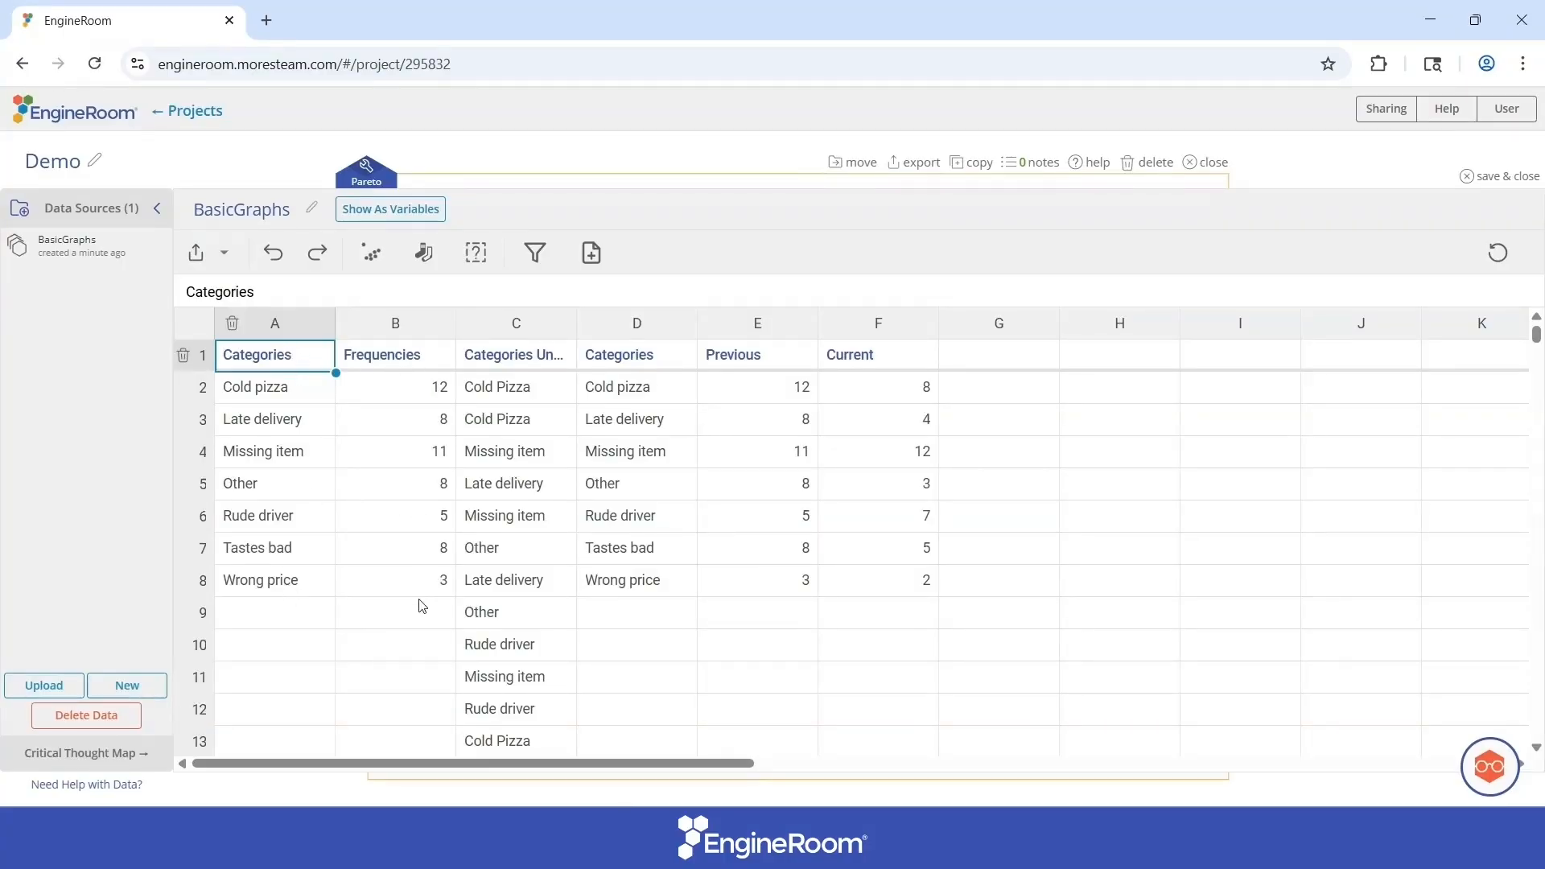
{"action": "left_click_drag", "start_coordinate": [576, 322], "coordinate": [688, 323]}
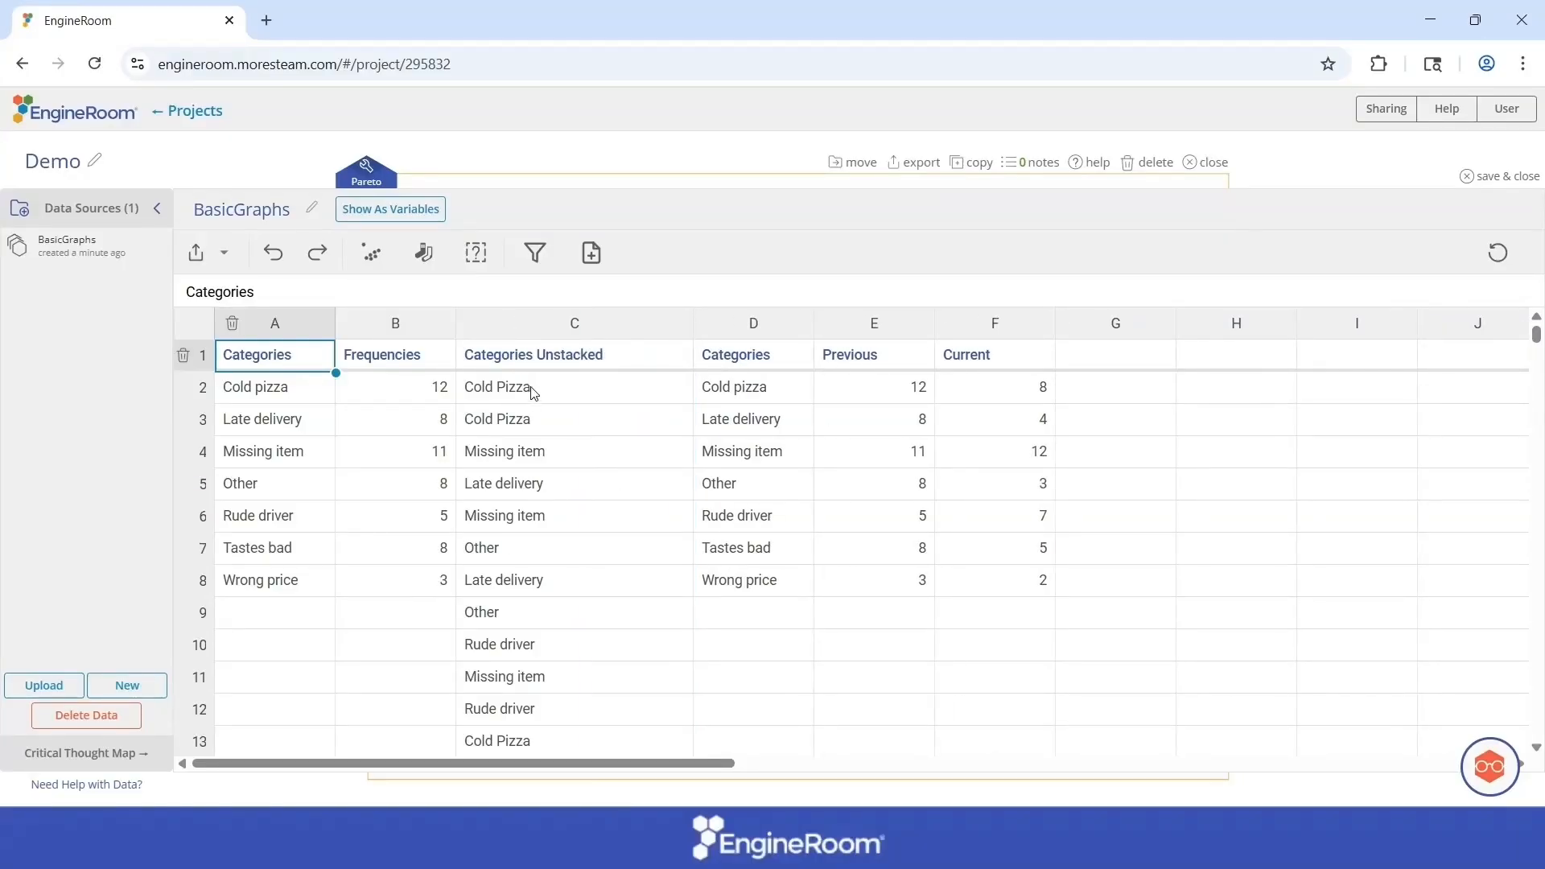
{"action": "left_click", "coordinate": [1481, 173]}
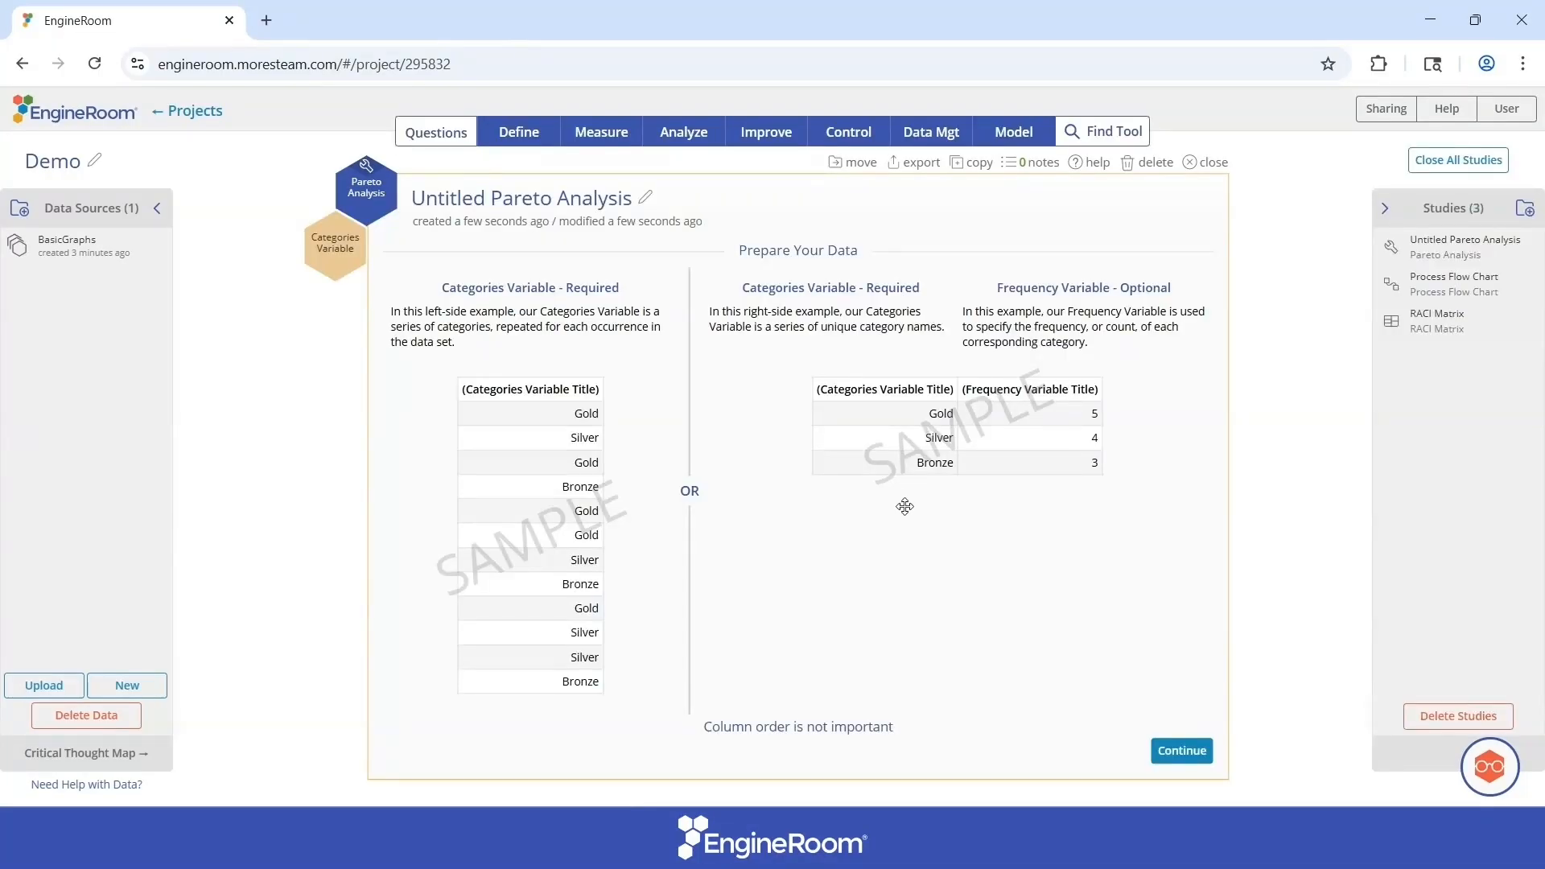
- Continue past the data preparation page and assign the first Categories variable from BasicGraphs as the Pareto study's Categories Variable
{"action": "left_click", "coordinate": [1190, 755]}
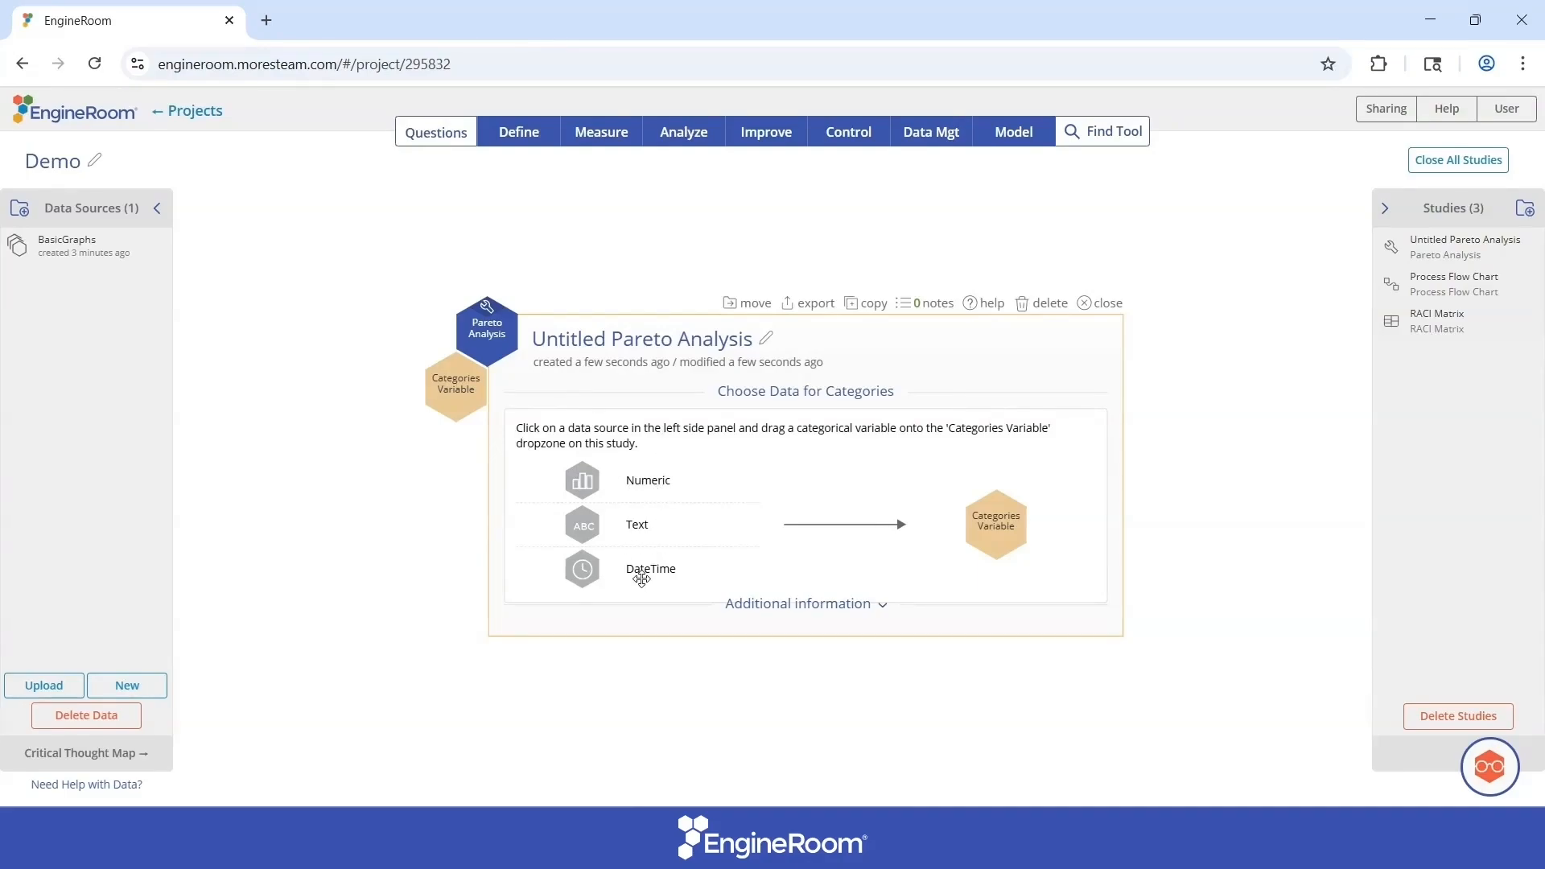
{"action": "left_click", "coordinate": [90, 247]}
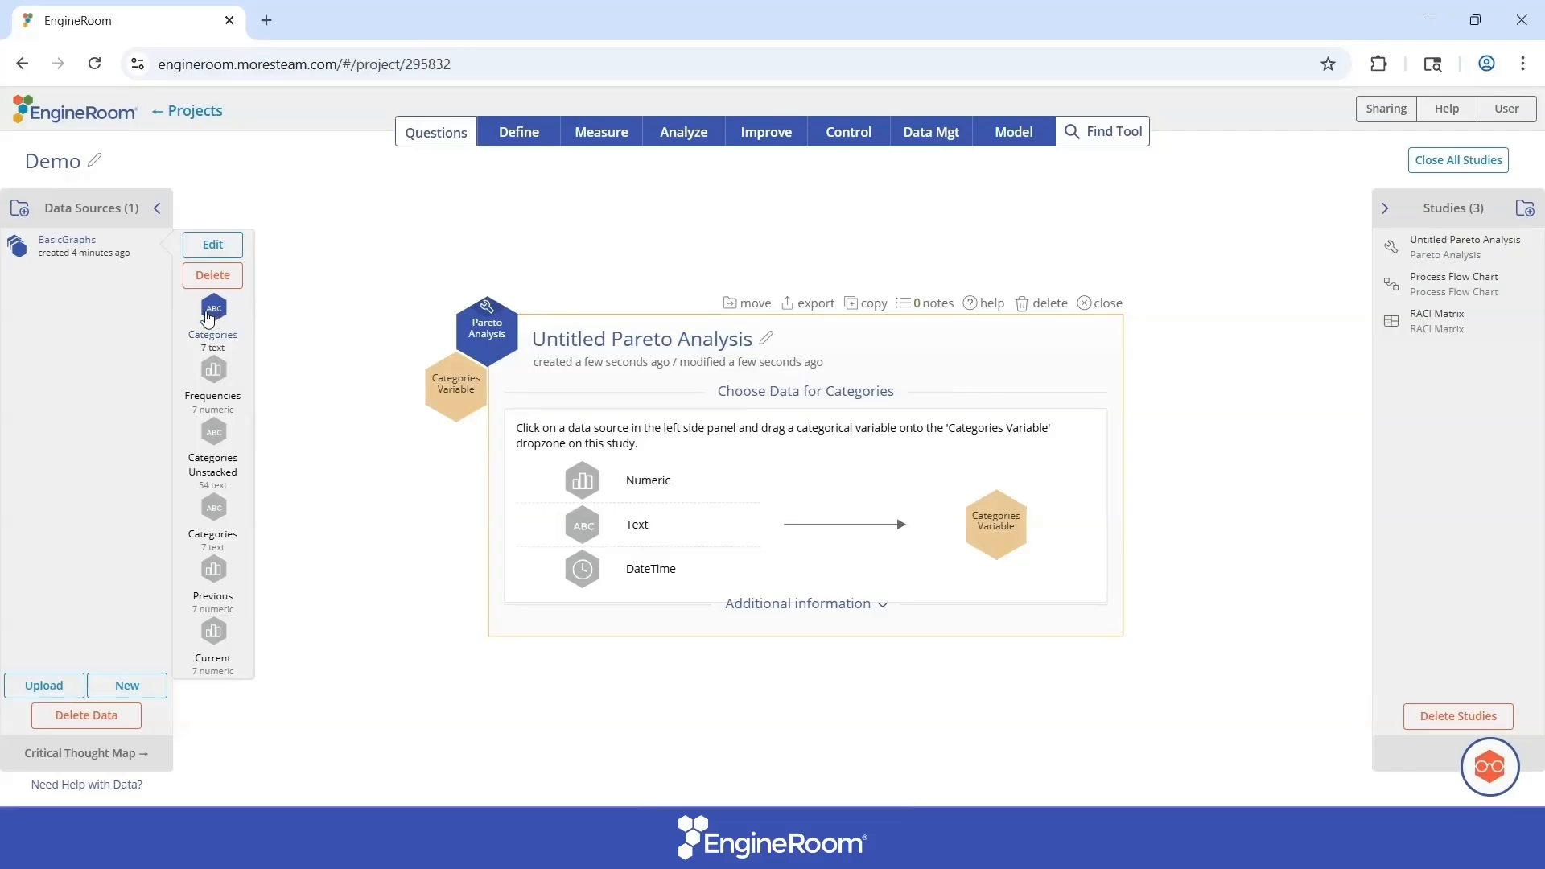
{"action": "left_click_drag", "start_coordinate": [213, 317], "coordinate": [449, 394]}
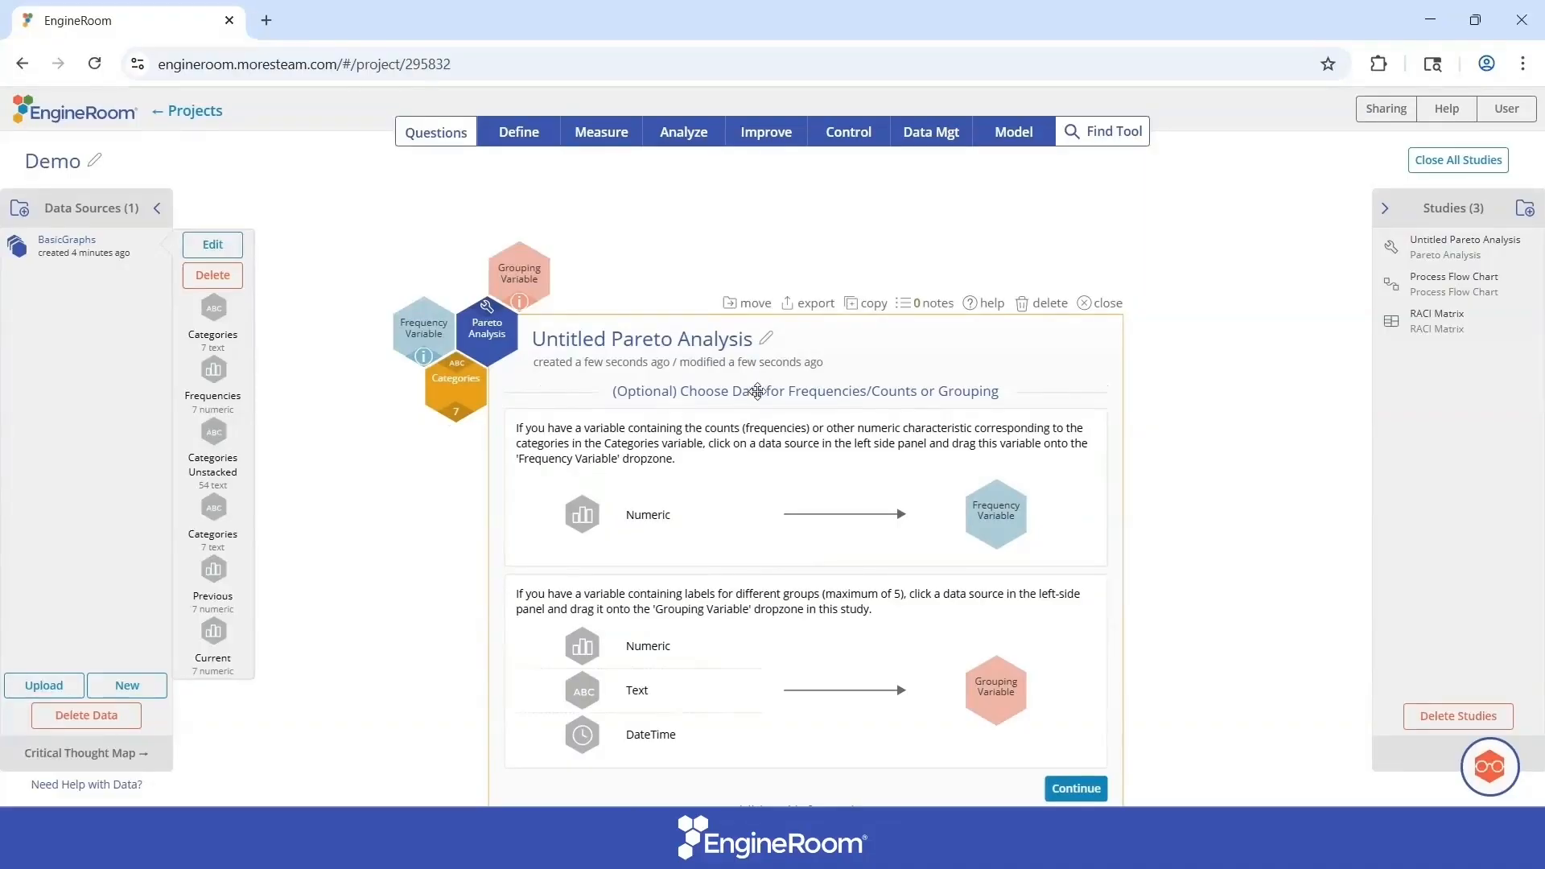
- Assign the Frequencies variable from BasicGraphs as the Pareto study's Frequency Variable and generate the chart with the default study setup
{"action": "left_click_drag", "start_coordinate": [758, 392], "coordinate": [759, 358]}
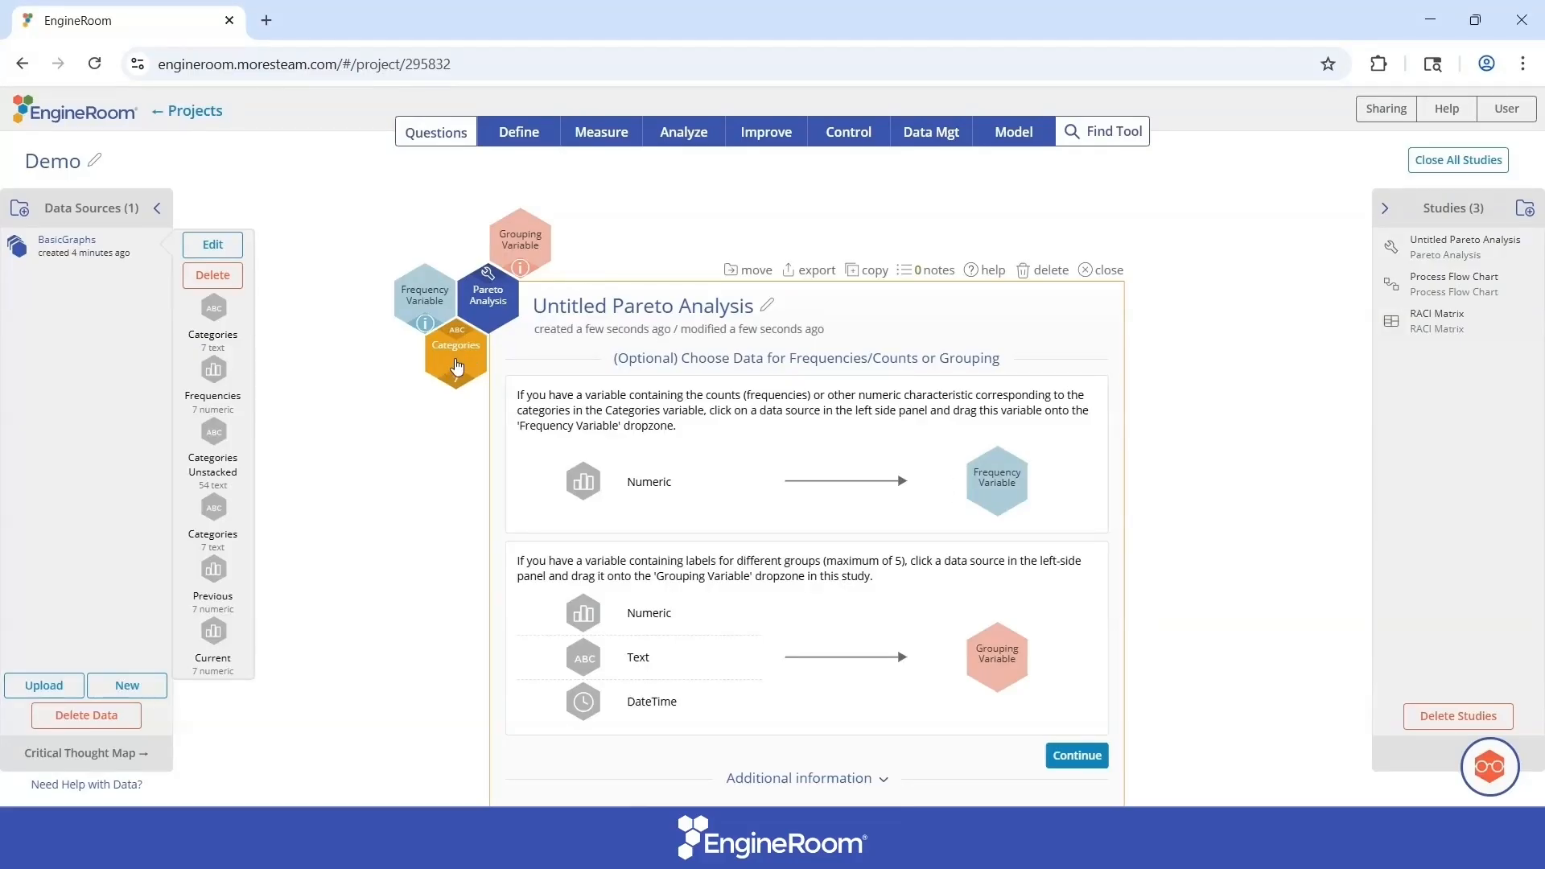
{"action": "mouse_move", "coordinate": [215, 380]}
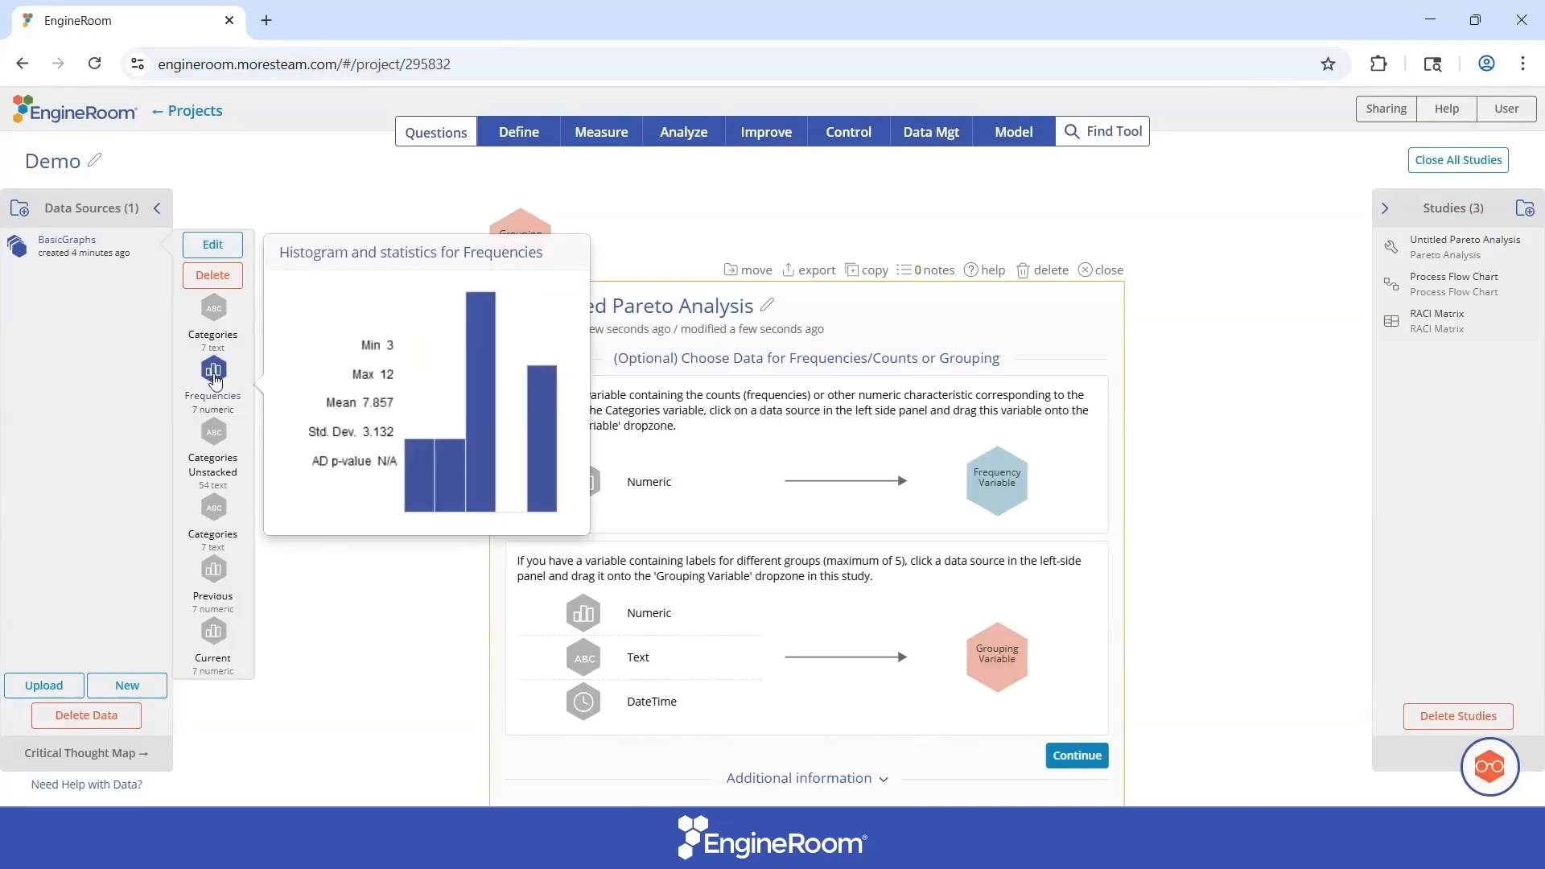
{"action": "left_click_drag", "start_coordinate": [216, 381], "coordinate": [420, 298]}
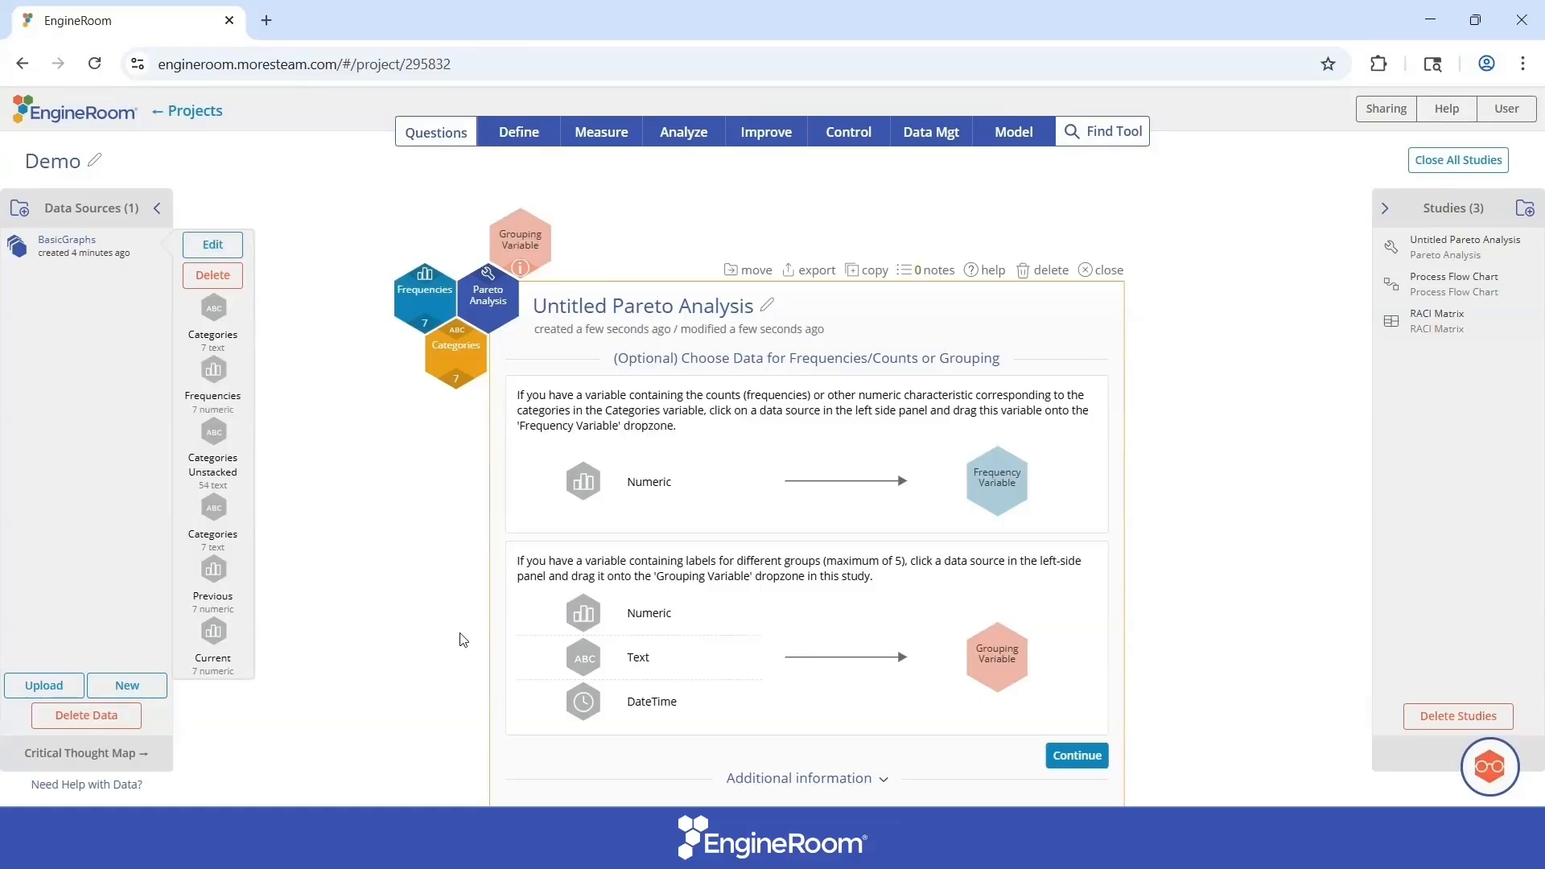
{"action": "left_click_drag", "start_coordinate": [743, 613], "coordinate": [746, 583]}
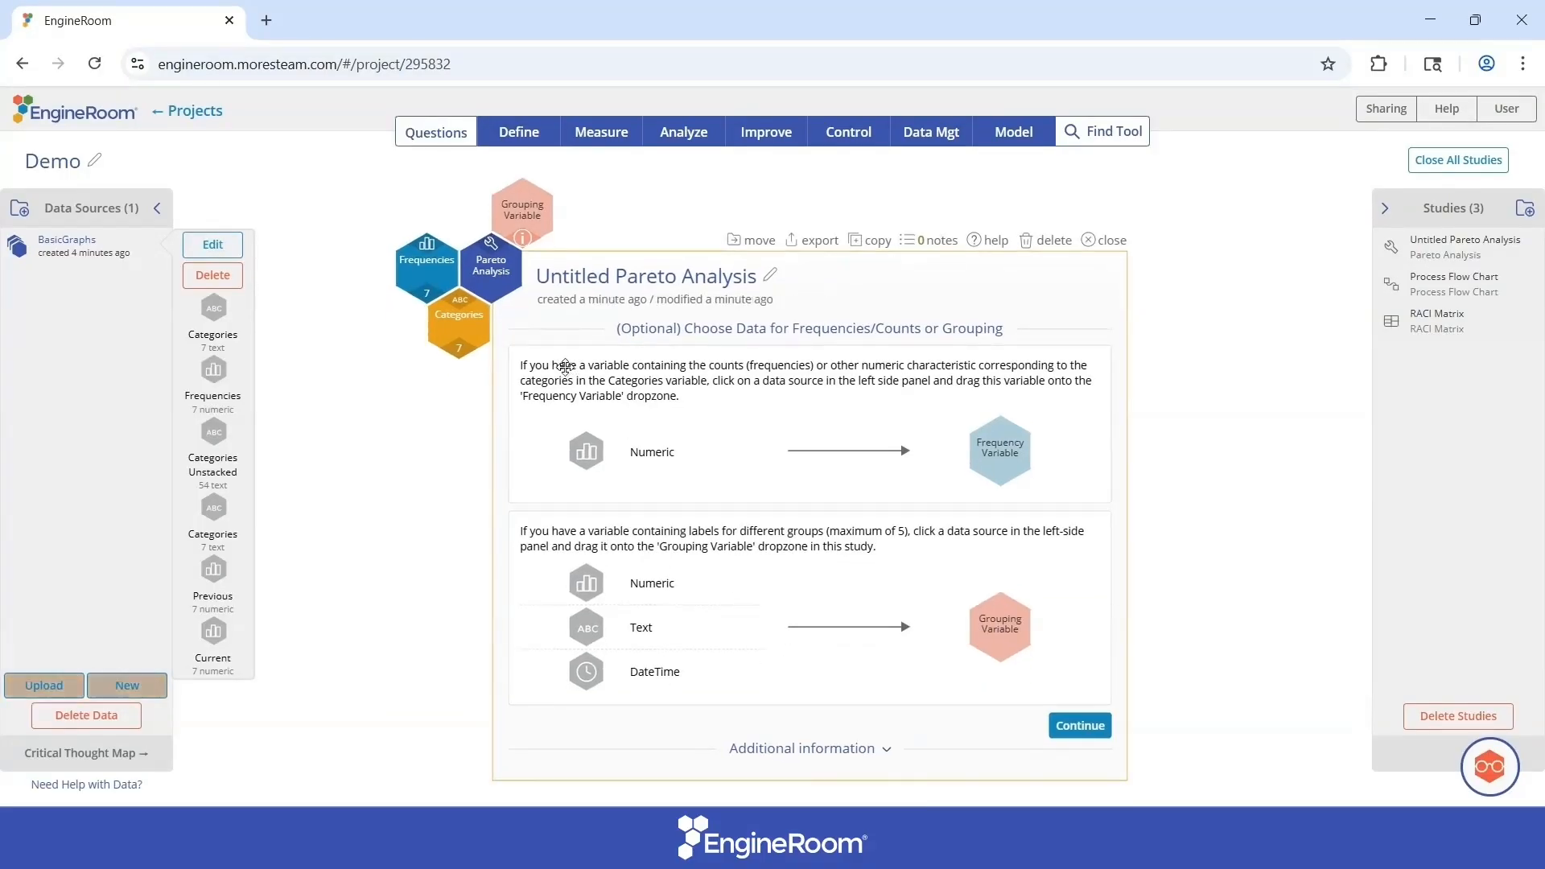
{"action": "left_click", "coordinate": [1081, 726]}
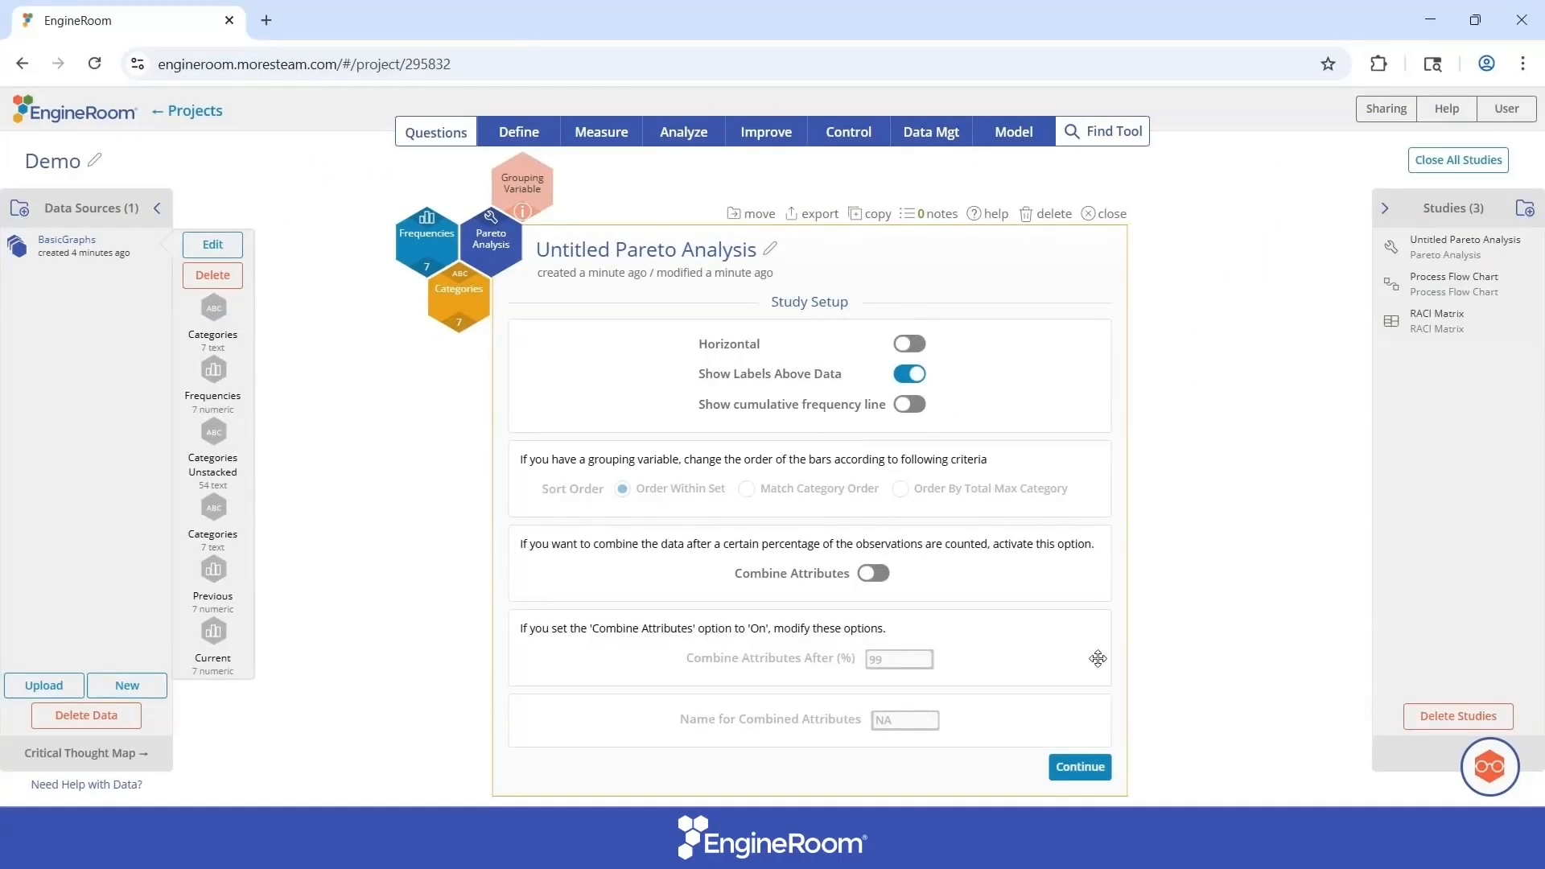
{"action": "left_click", "coordinate": [1095, 768]}
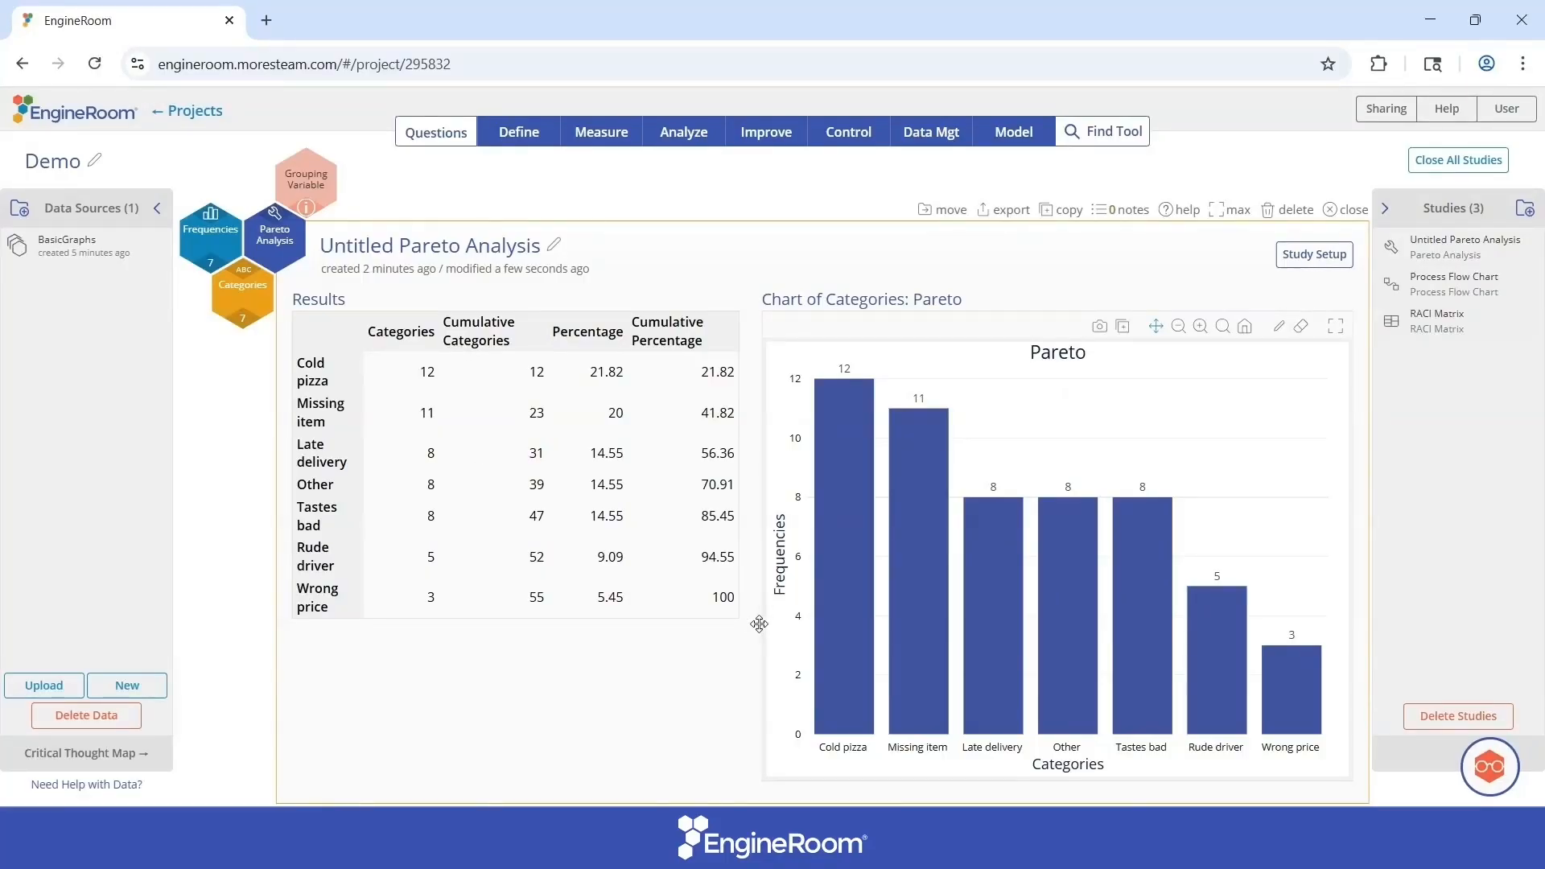
- Add the annotation "Look at this" to the Pareto chart, positioned just above the Late delivery bar
{"action": "mouse_move", "coordinate": [829, 611]}
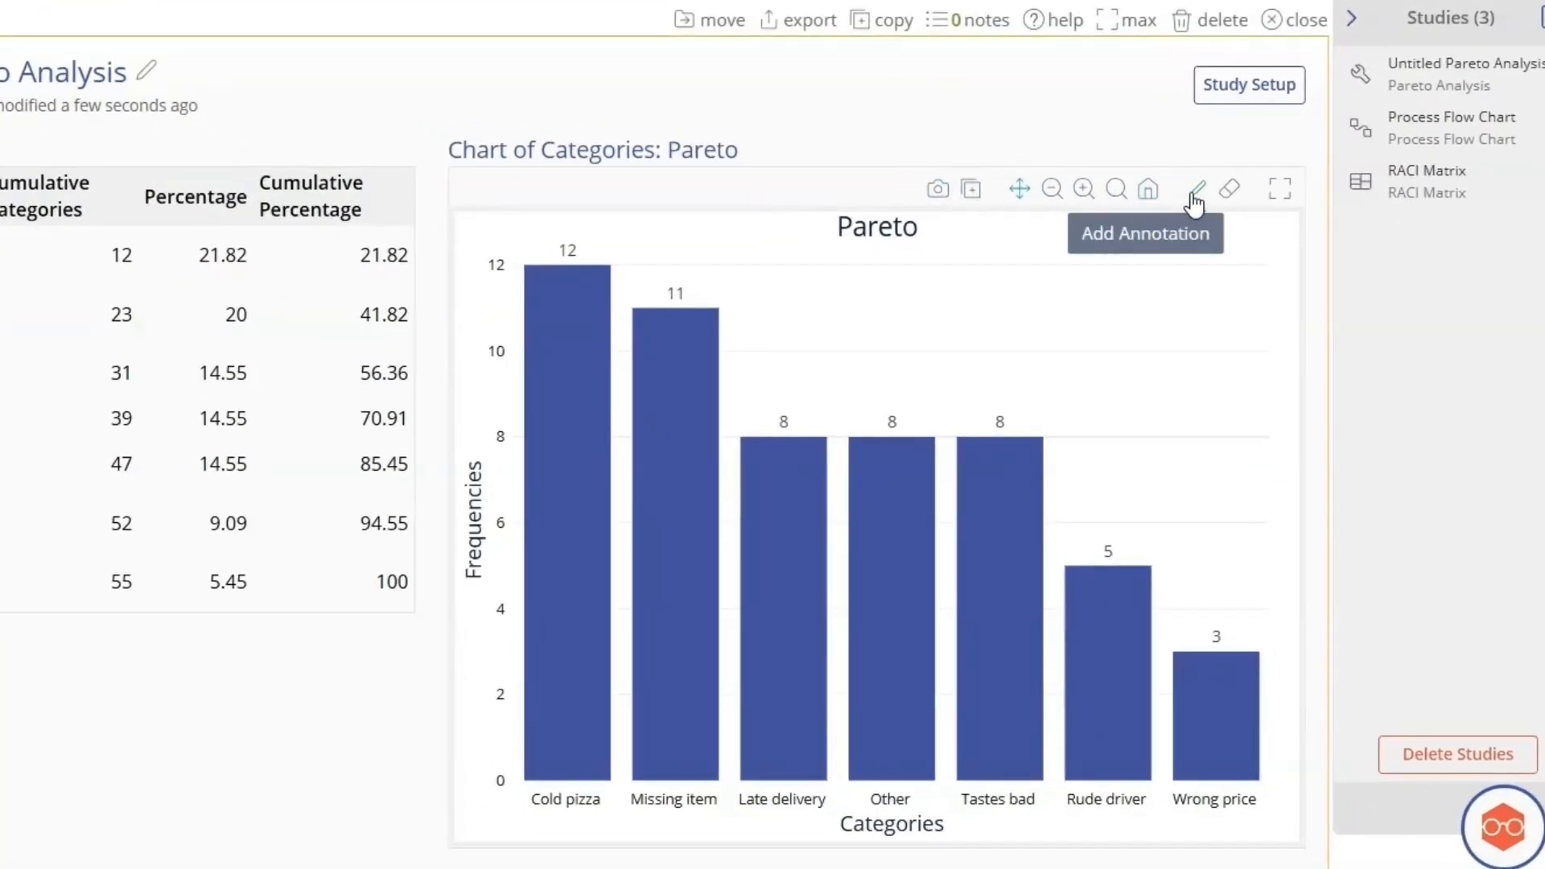
{"action": "left_click", "coordinate": [1198, 193]}
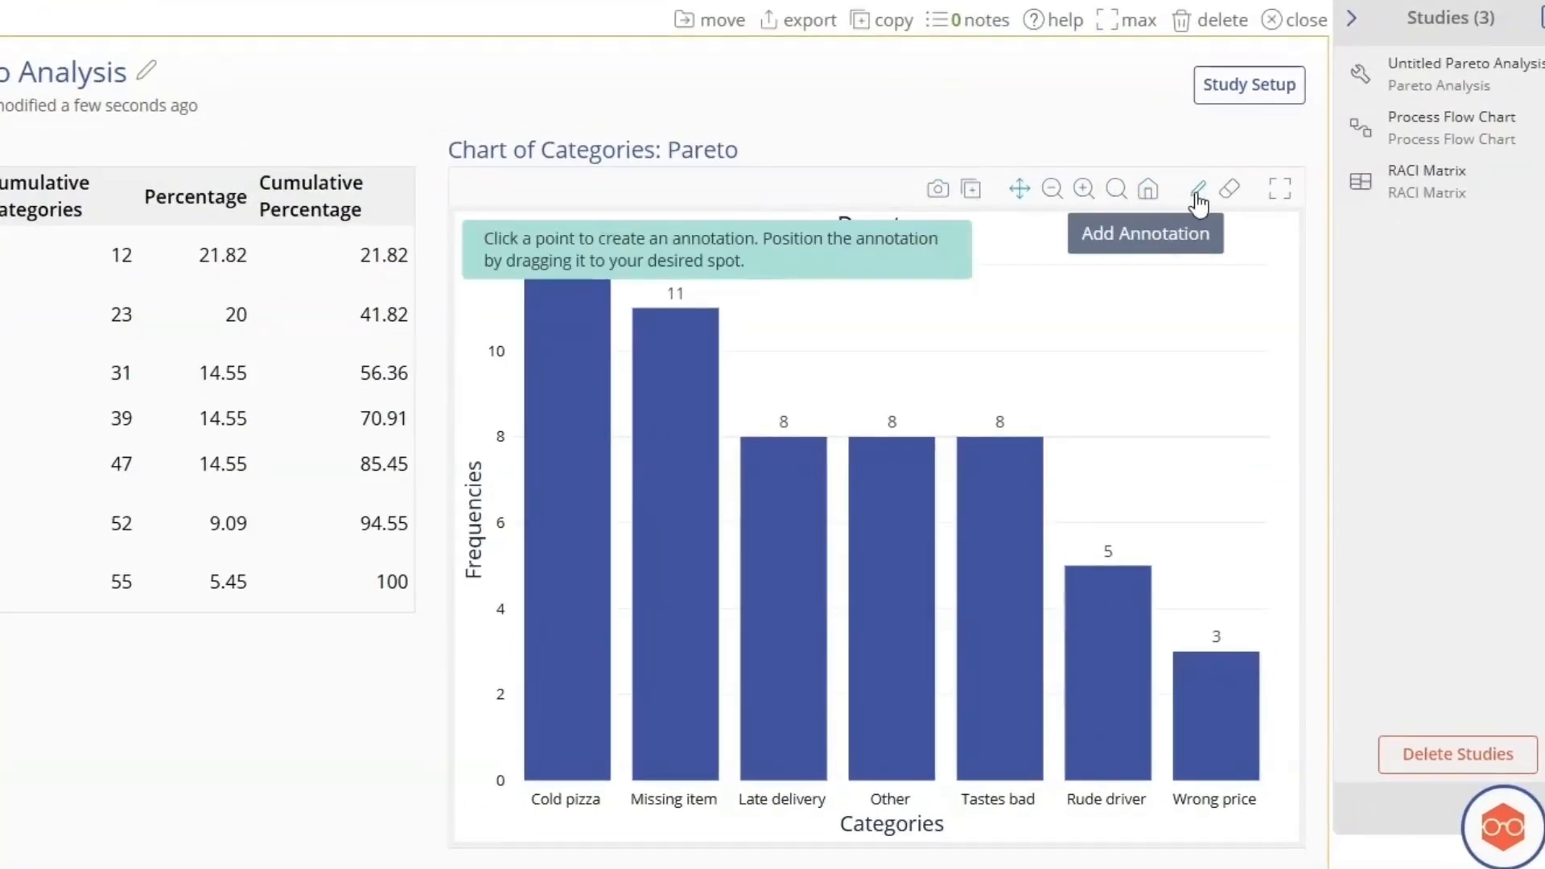
{"action": "left_click", "coordinate": [789, 449]}
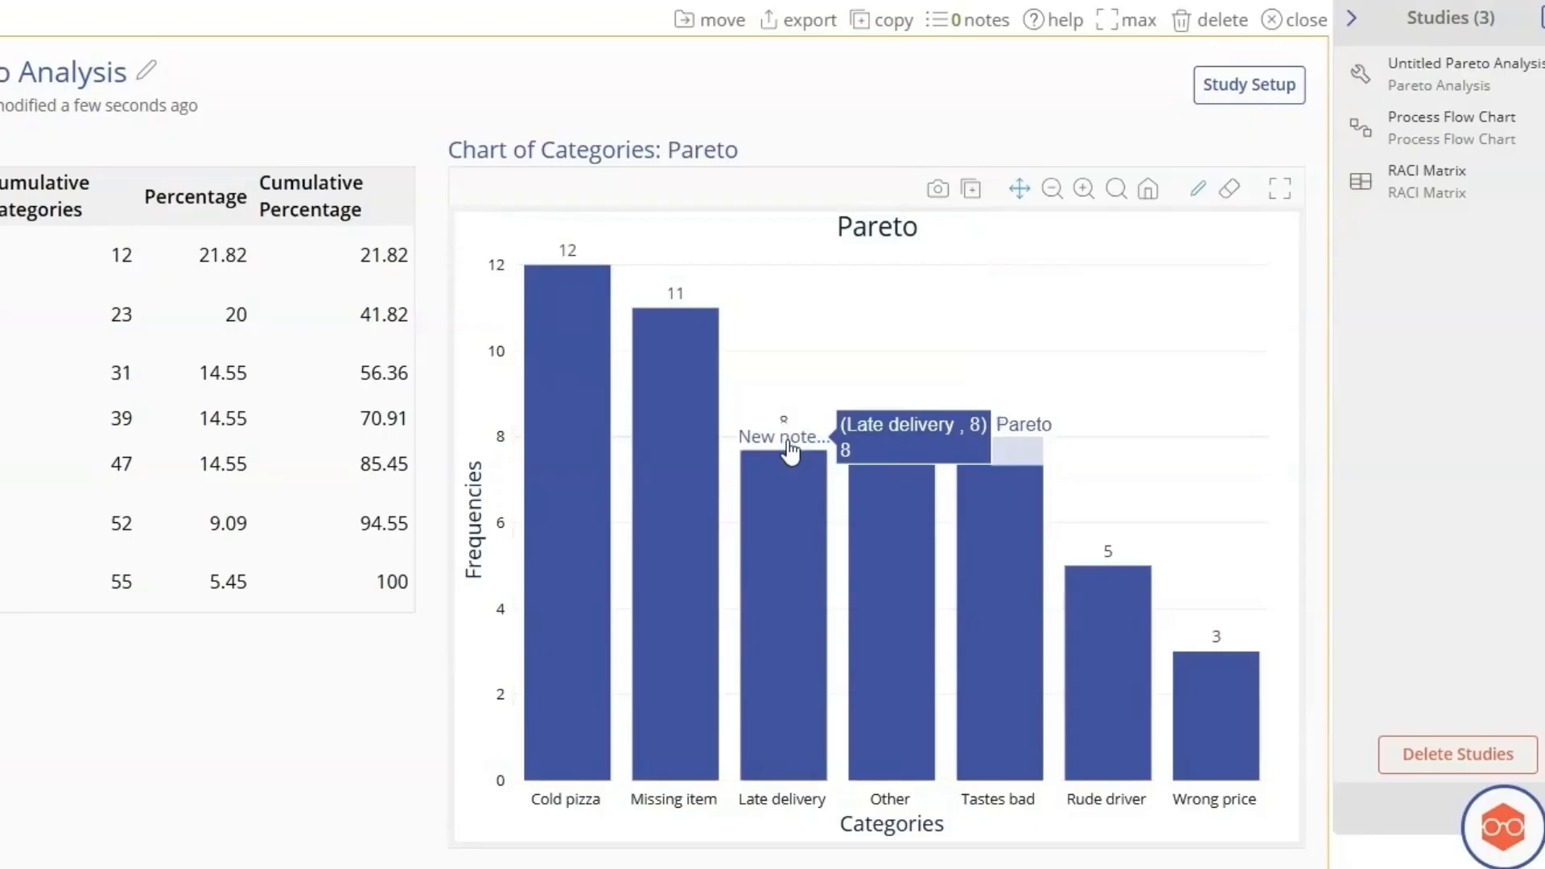
{"action": "left_click_drag", "start_coordinate": [784, 439], "coordinate": [784, 389]}
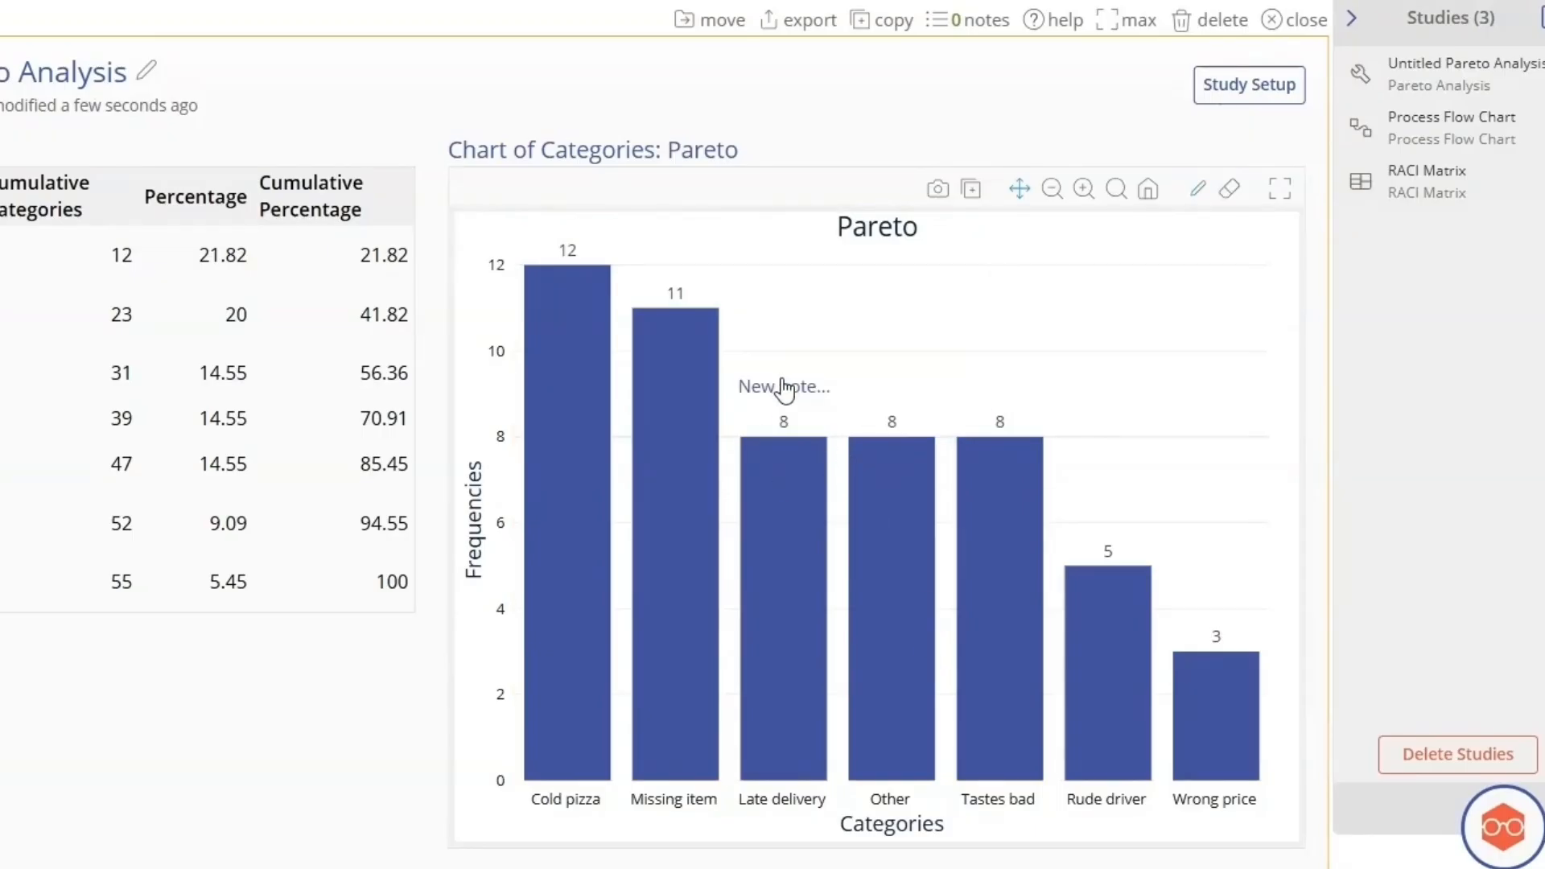
{"action": "left_click", "coordinate": [784, 389]}
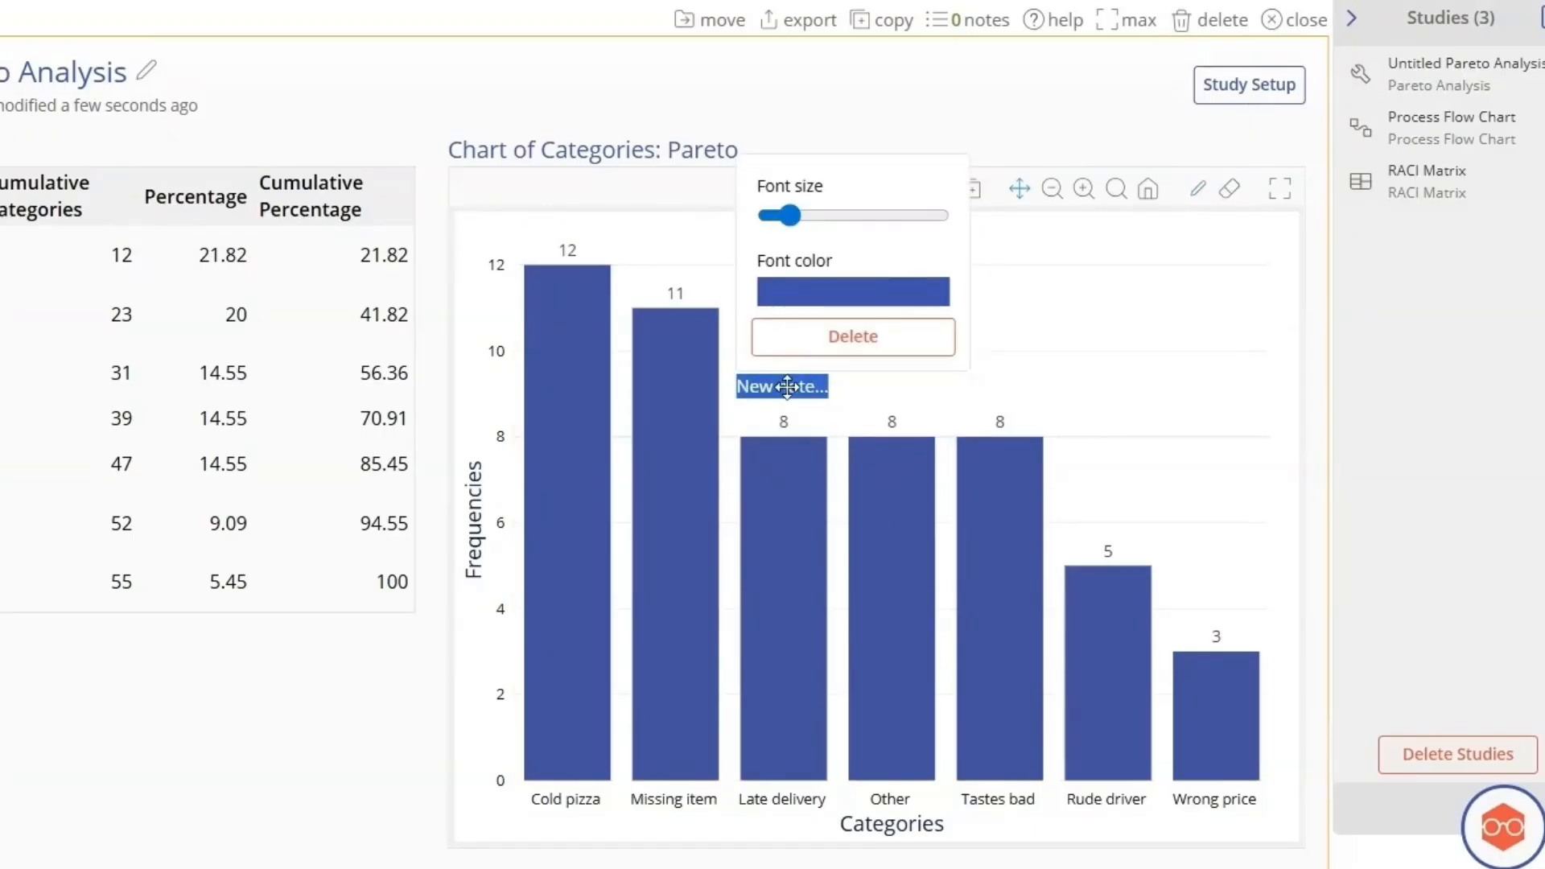
{"action": "type", "text": "Look at this"}
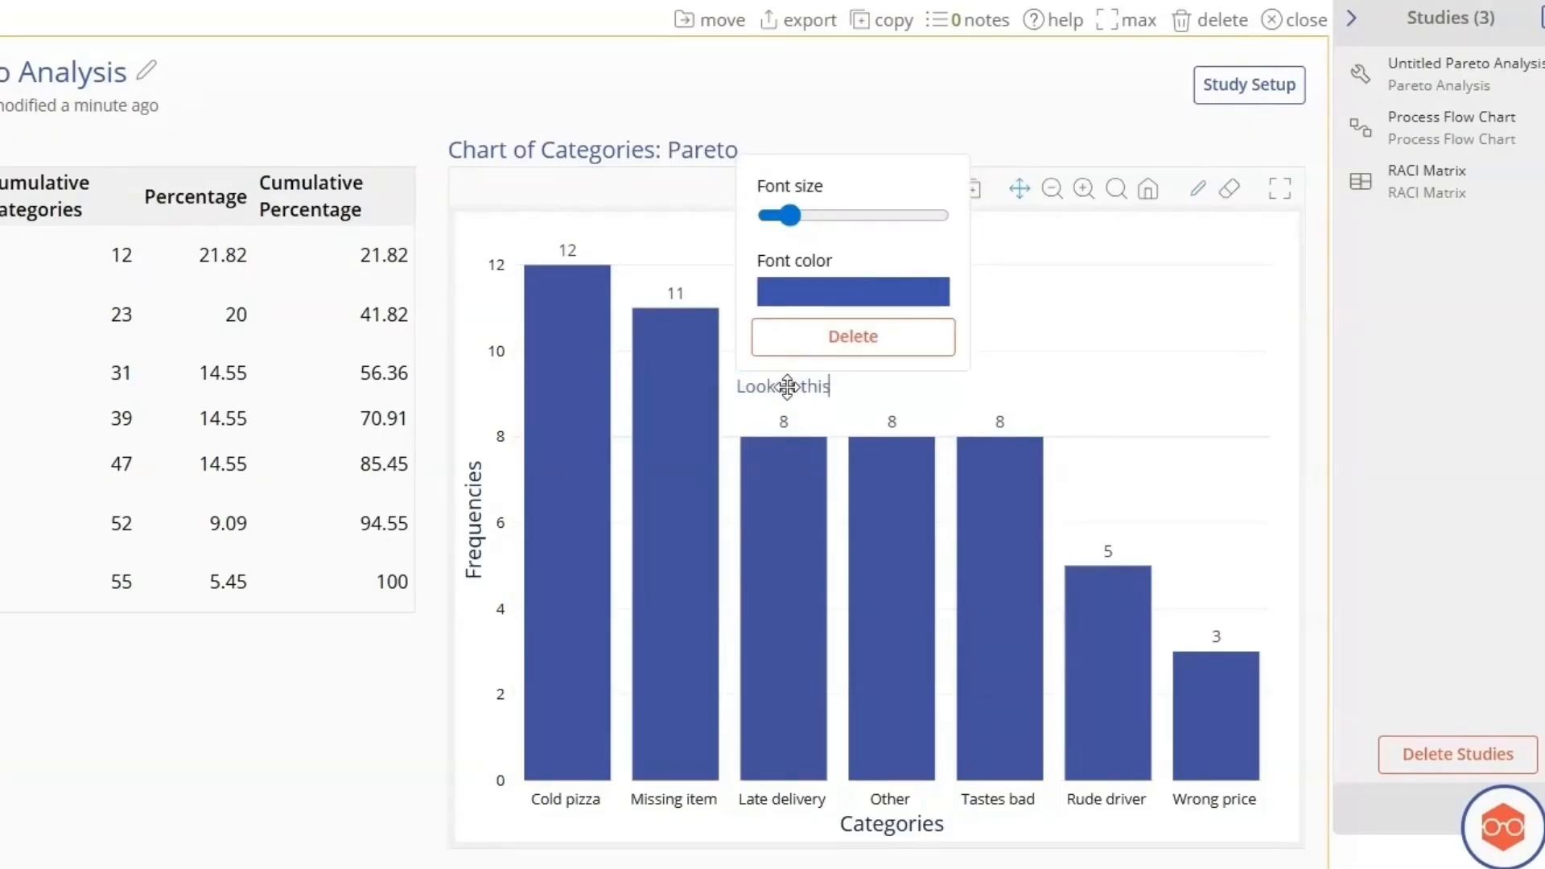
{"action": "left_click", "coordinate": [1079, 338]}
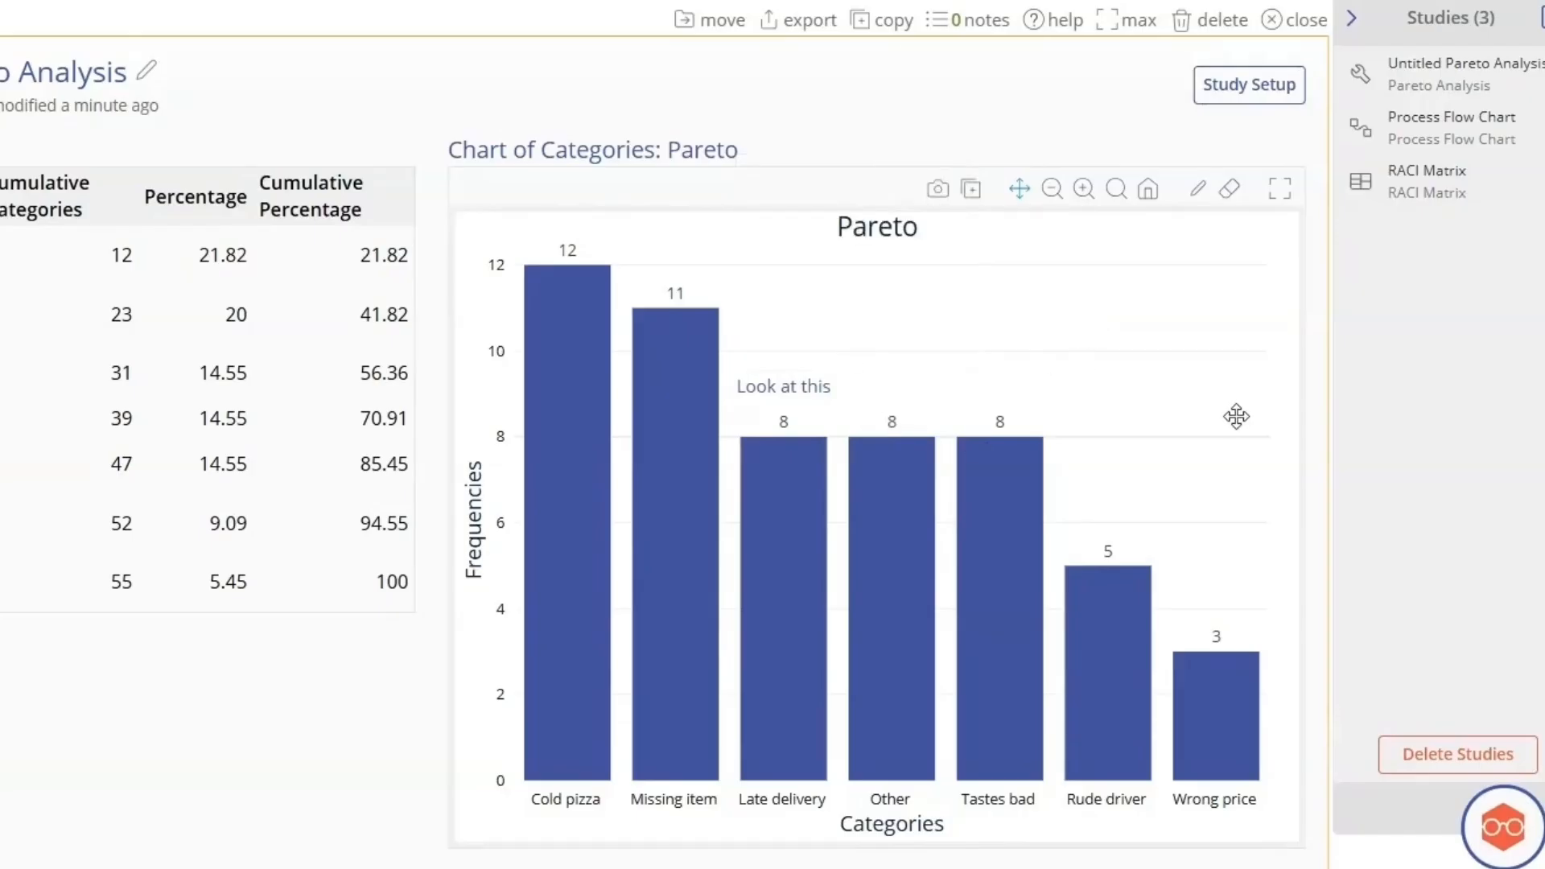
- View the fill and border formatting options for the chart's bars and dismiss them
{"action": "left_click", "coordinate": [785, 440]}
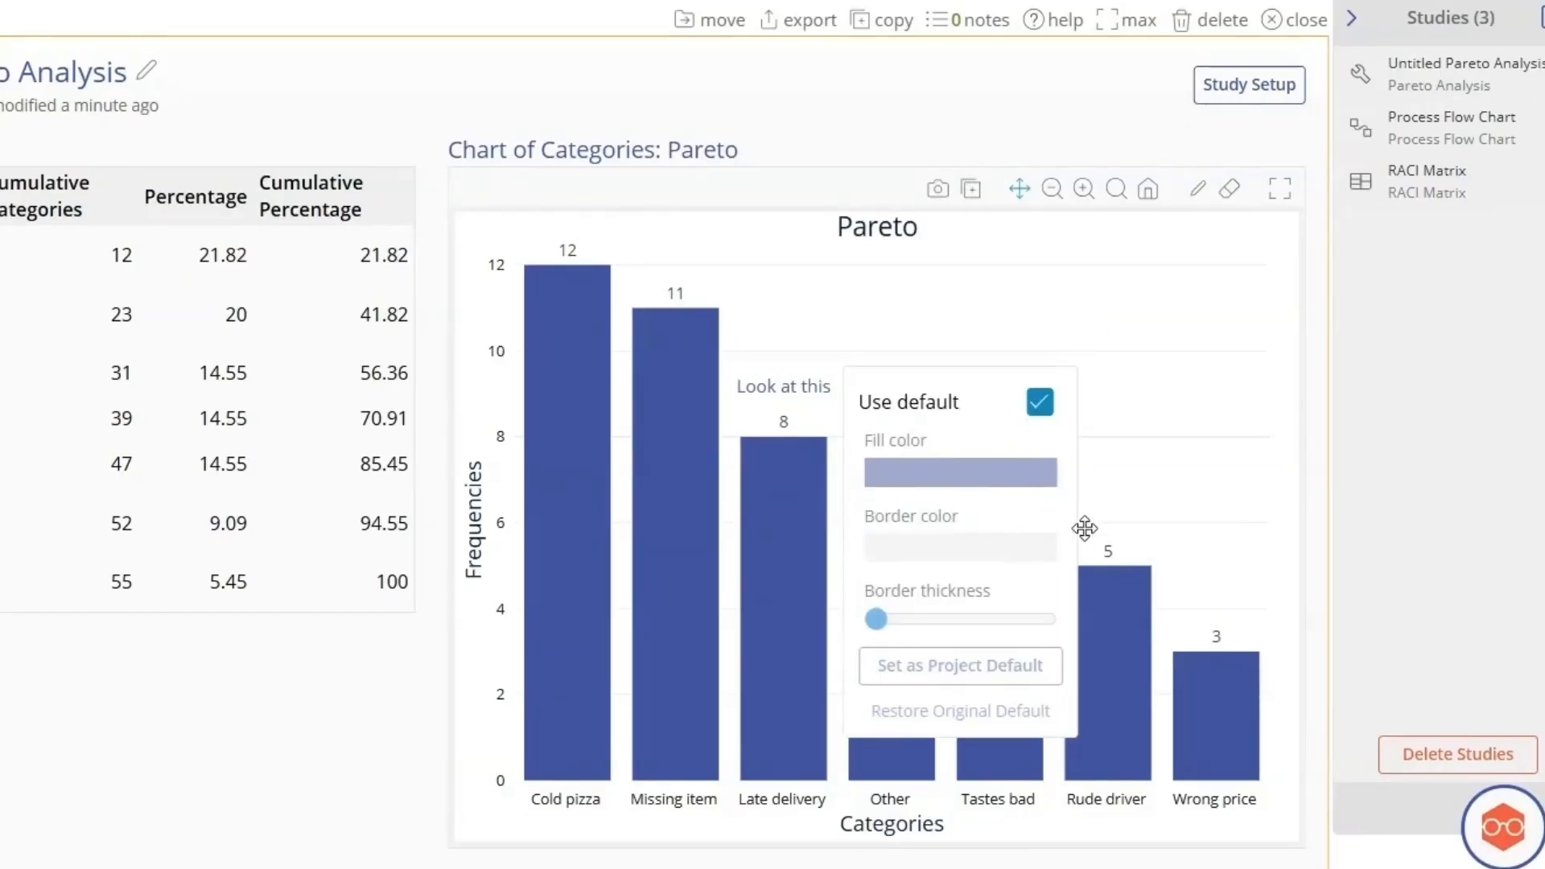
{"action": "left_click", "coordinate": [1062, 284]}
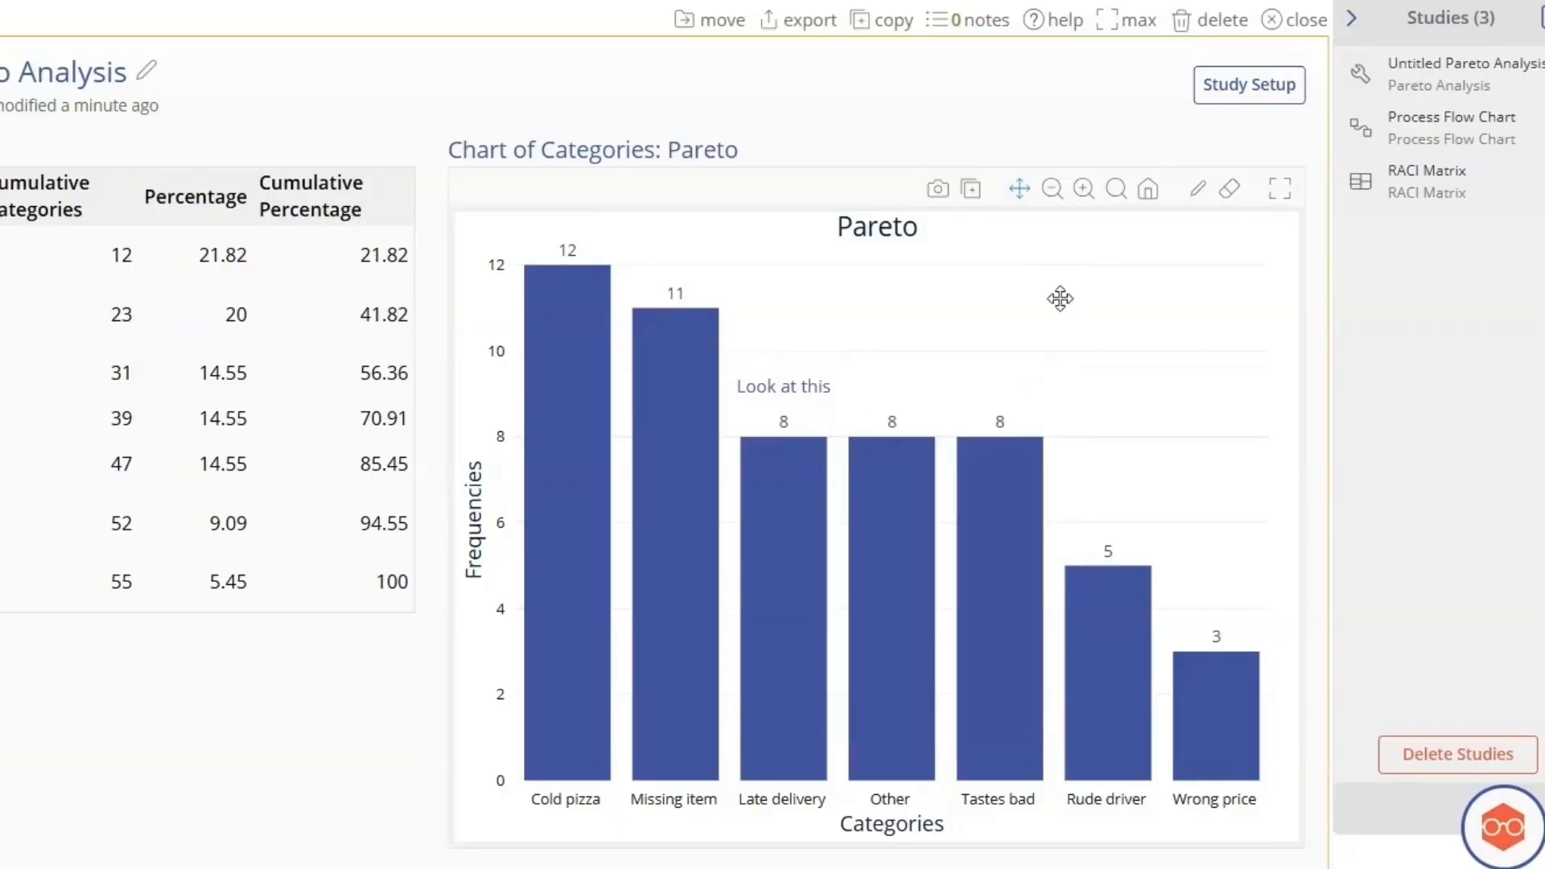
- Retitle the Pareto chart "Problems with Pizza" and set the Frequencies axis maximum to 20
{"action": "left_click", "coordinate": [874, 229]}
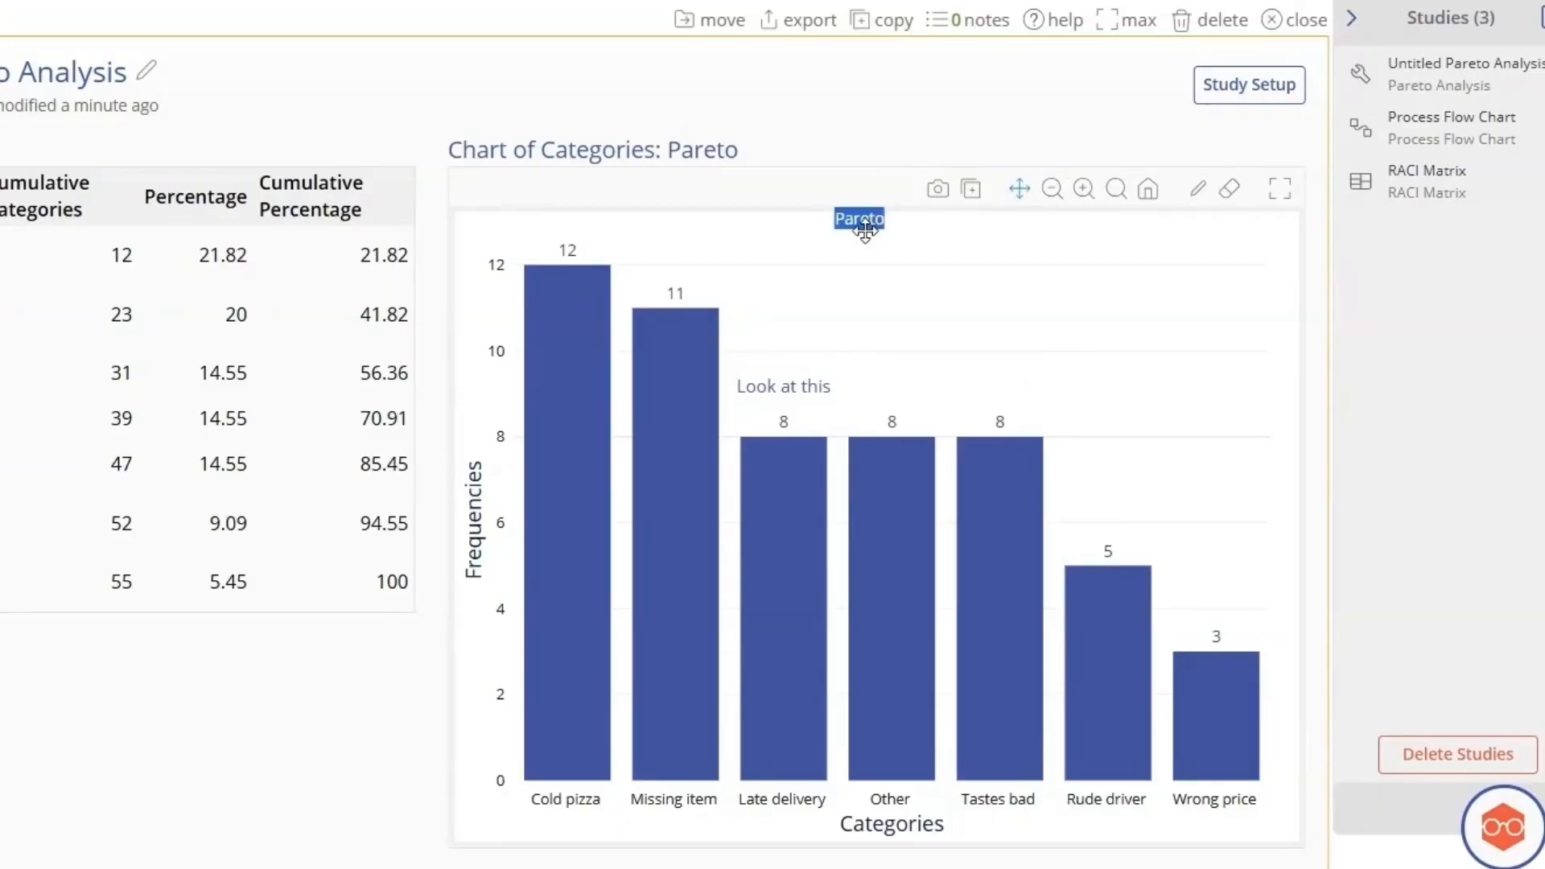
{"action": "type", "text": "Prob"}
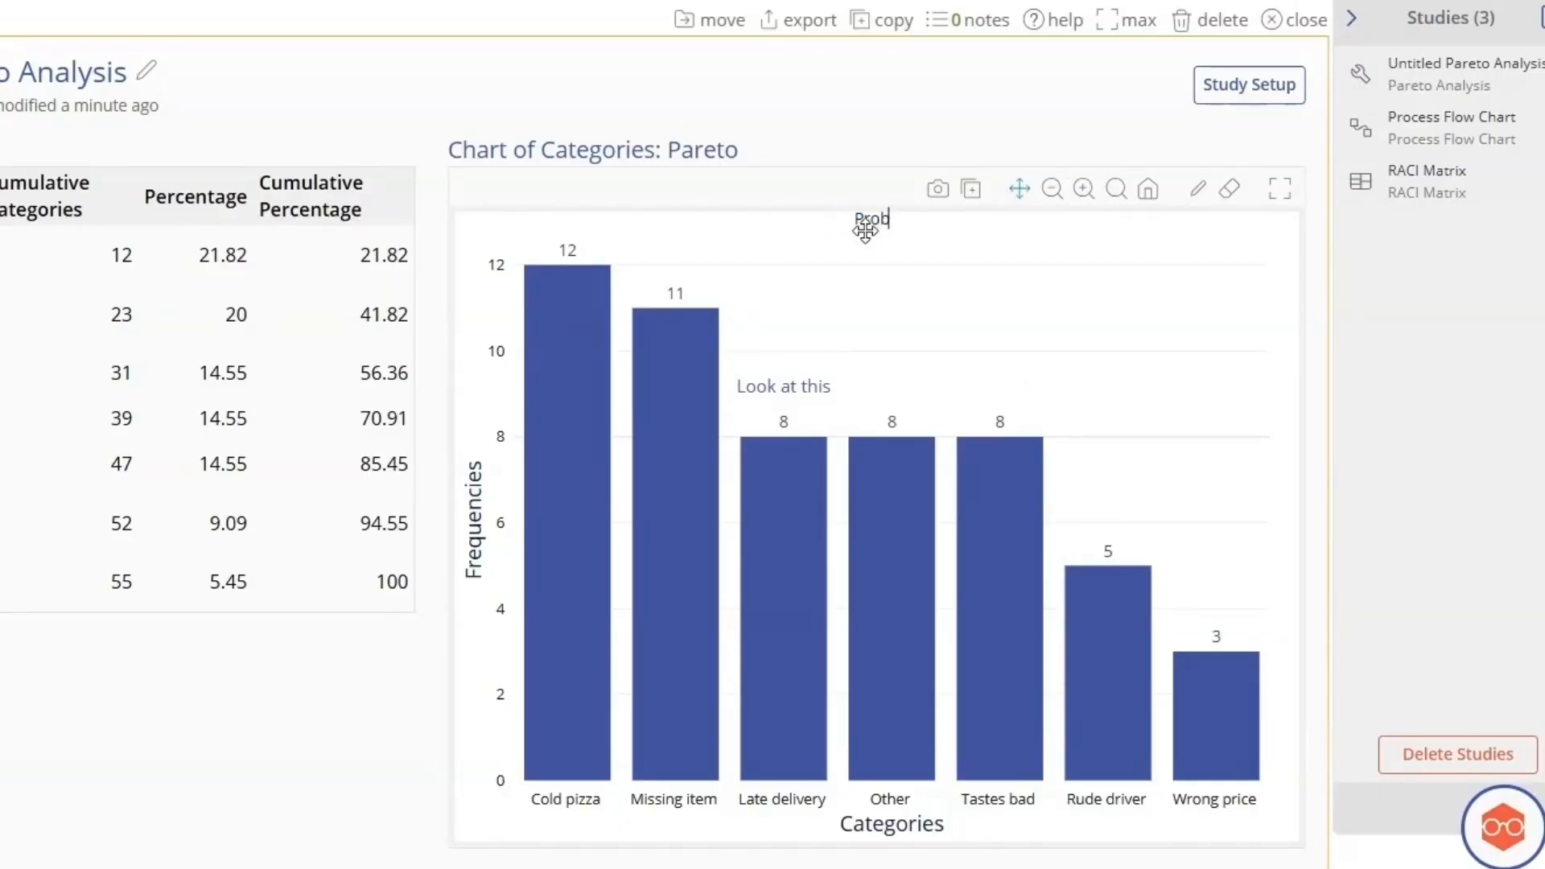
{"action": "type", "text": "lem s with Pizza"}
{"action": "left_click", "coordinate": [931, 312]}
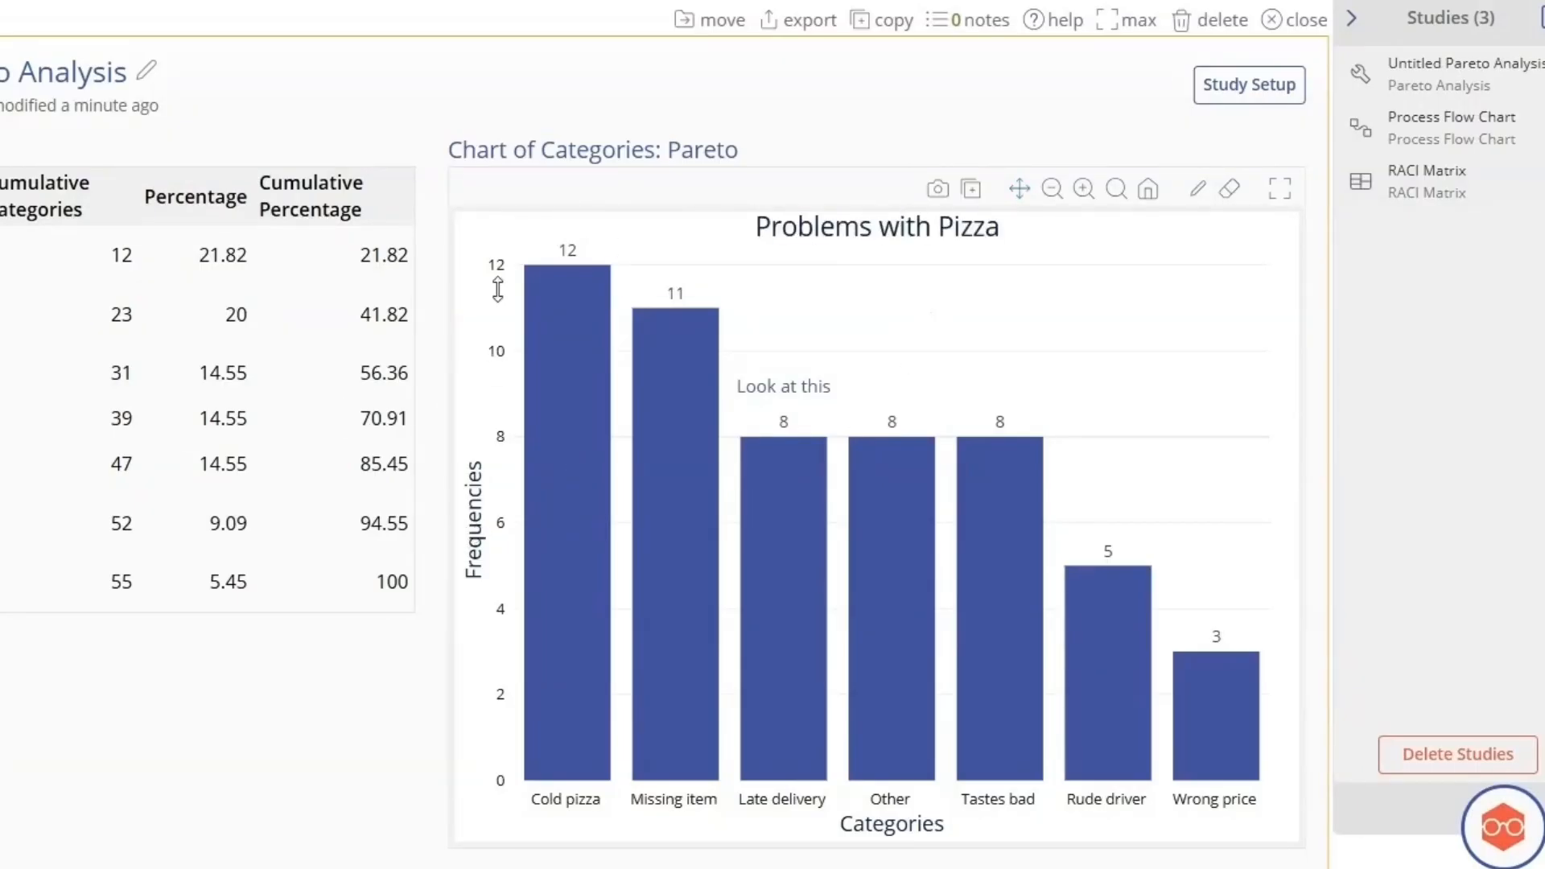
{"action": "left_click", "coordinate": [496, 294]}
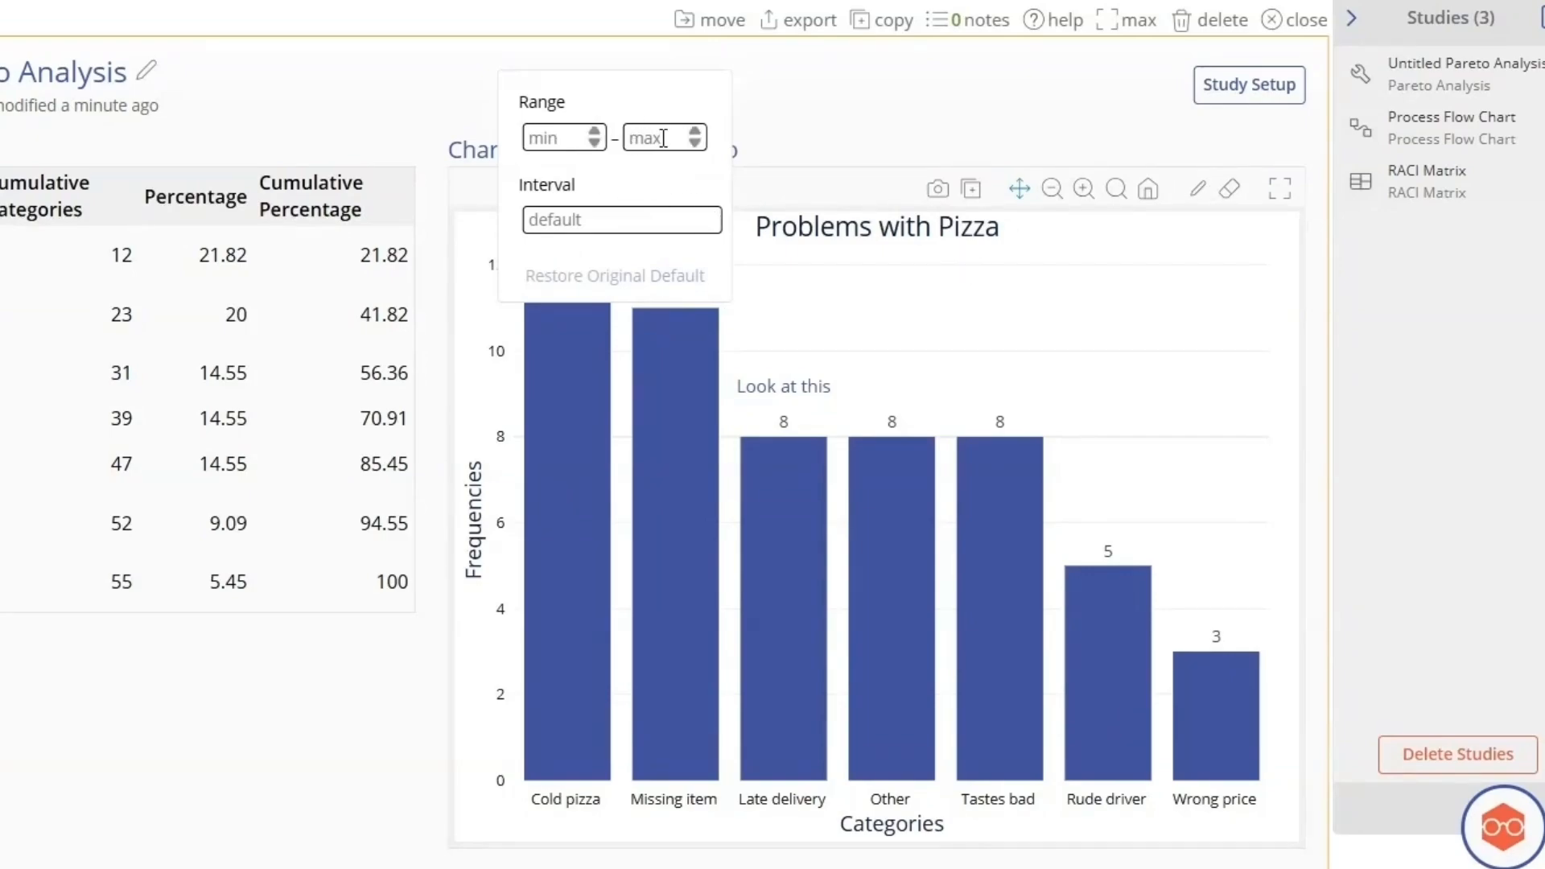
{"action": "type", "text": "20"}
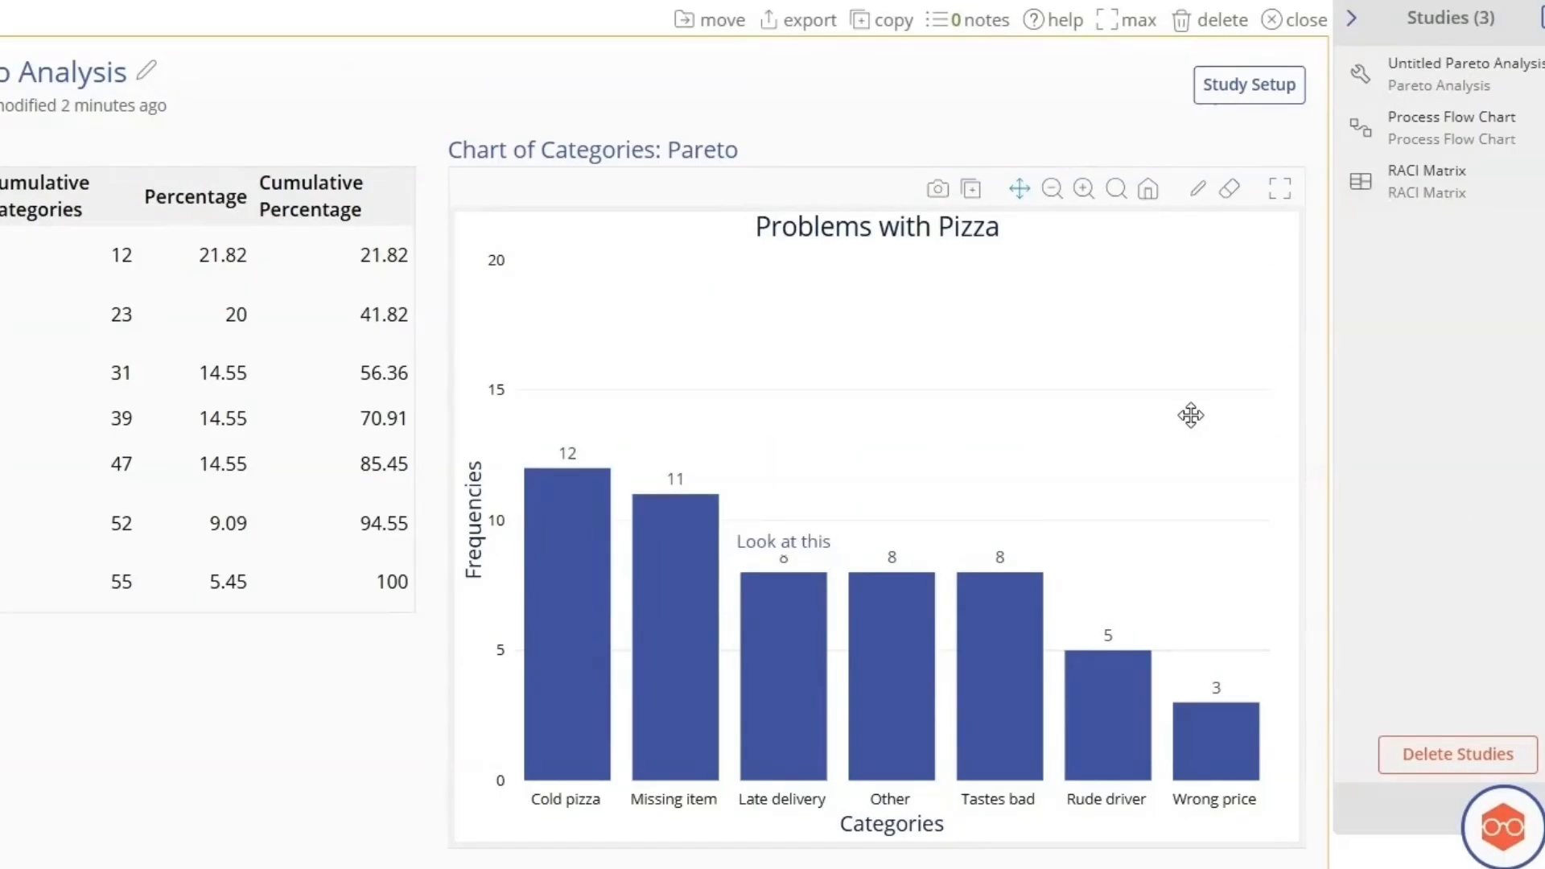
- Review the Data and Display options in the Pareto study's setup and close the setup
{"action": "left_click", "coordinate": [1250, 88]}
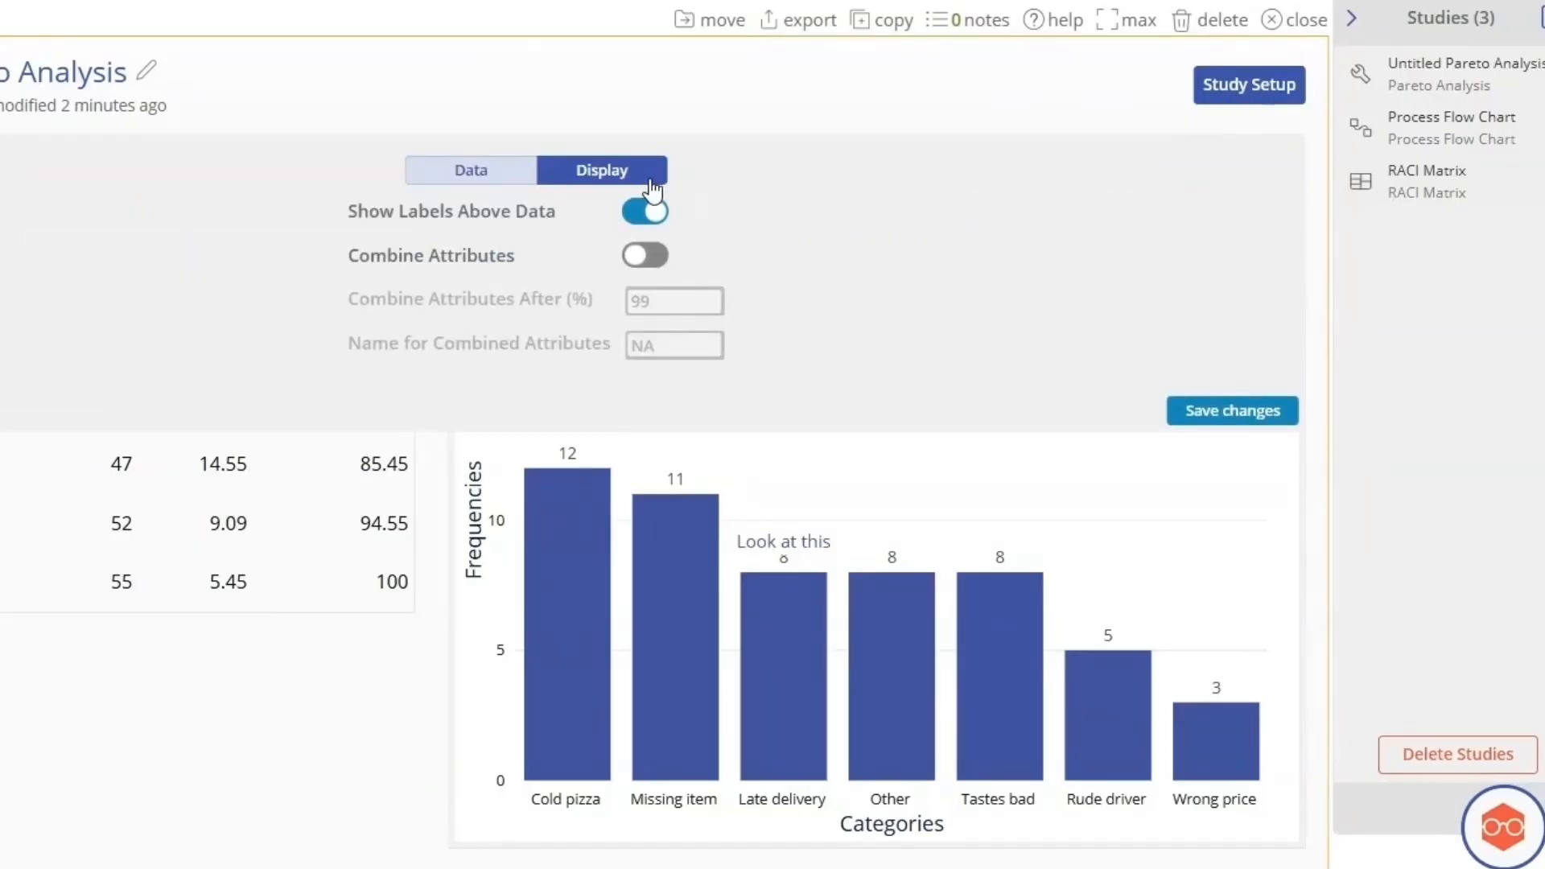
{"action": "left_click", "coordinate": [642, 180]}
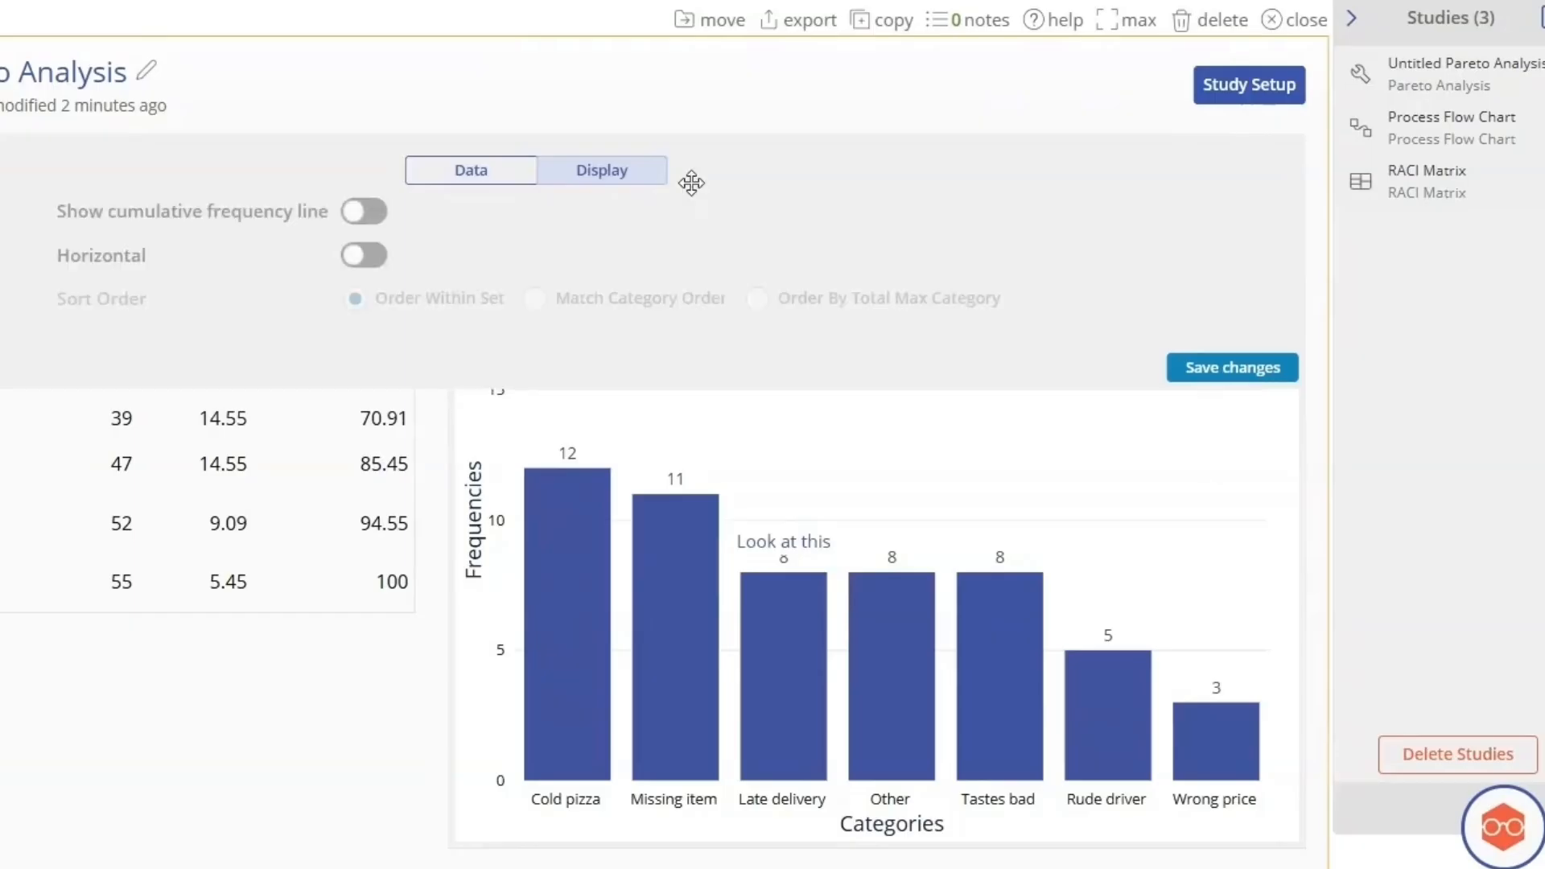
{"action": "left_click", "coordinate": [521, 191]}
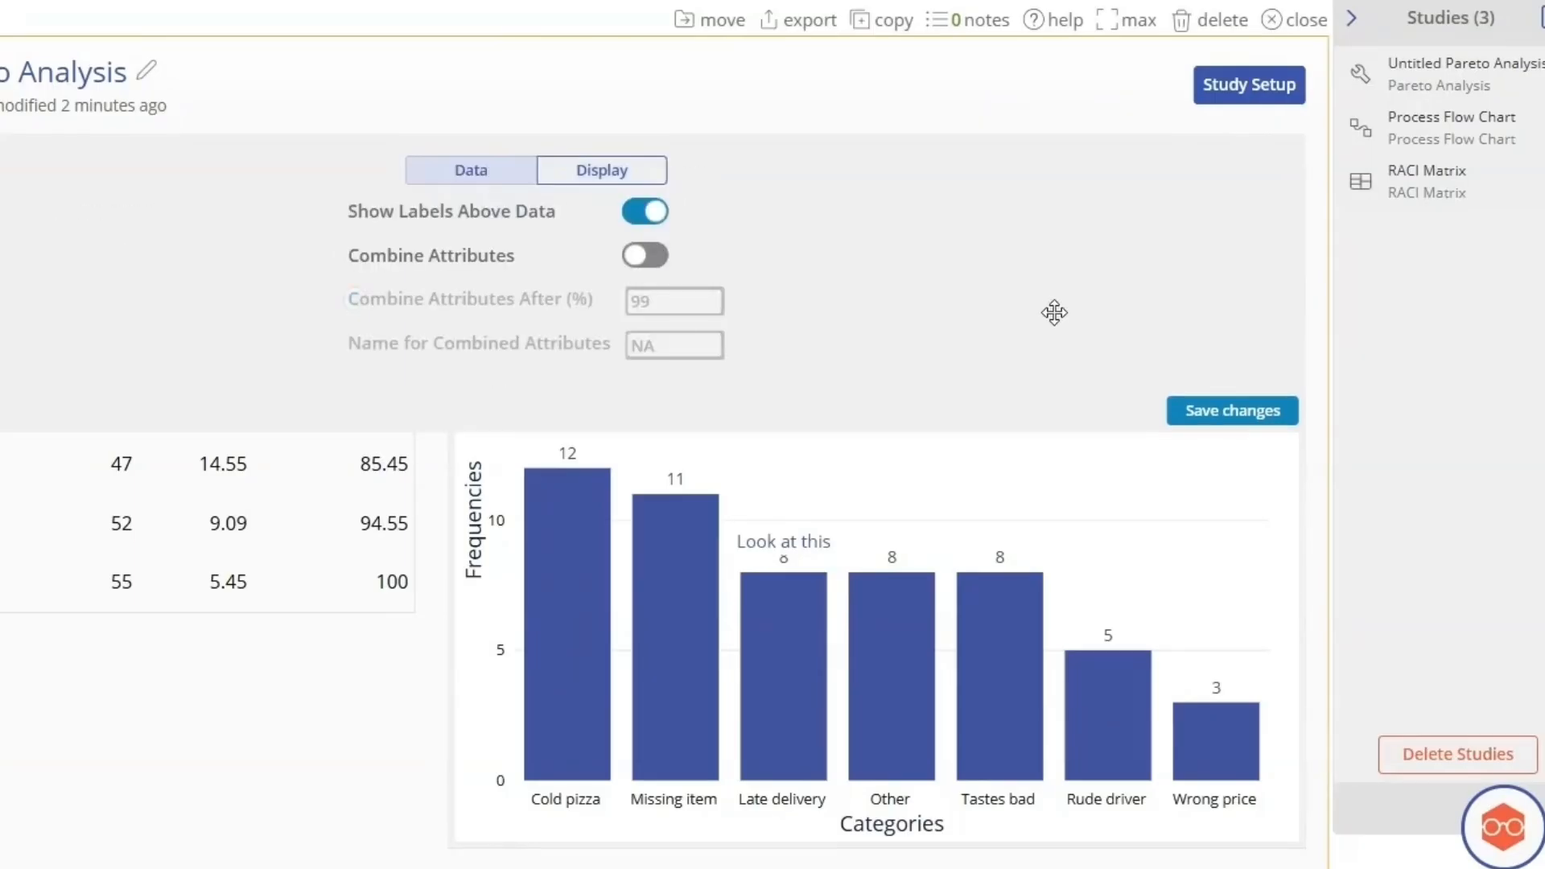
{"action": "left_click", "coordinate": [1242, 98]}
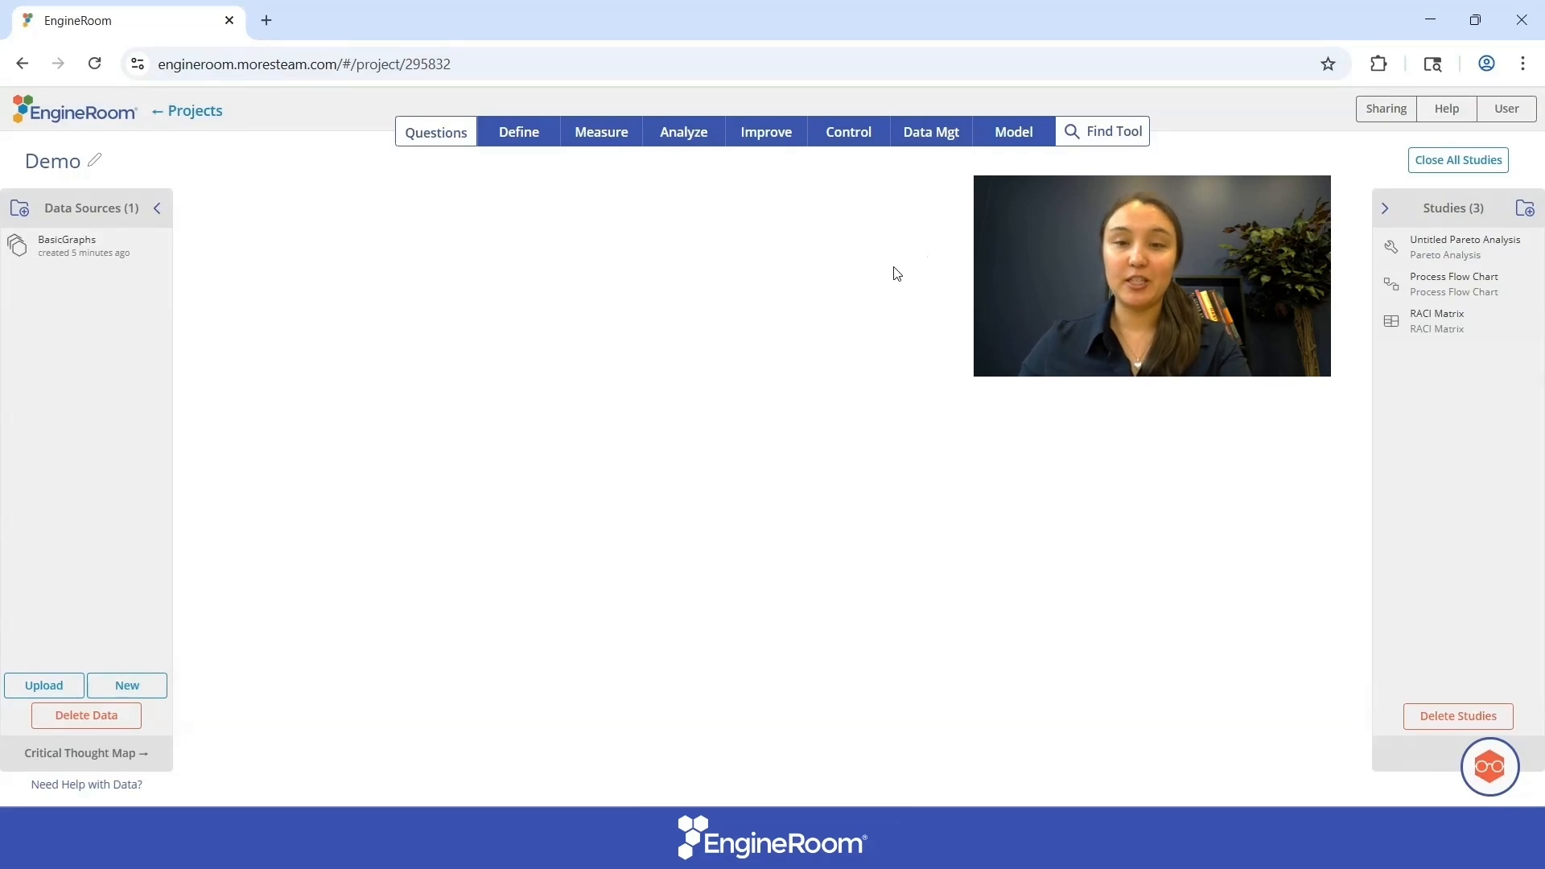
- Launch a Process Playground study from the Model tools and create a blank model titled "Process Playground"
{"action": "left_click", "coordinate": [1013, 132]}
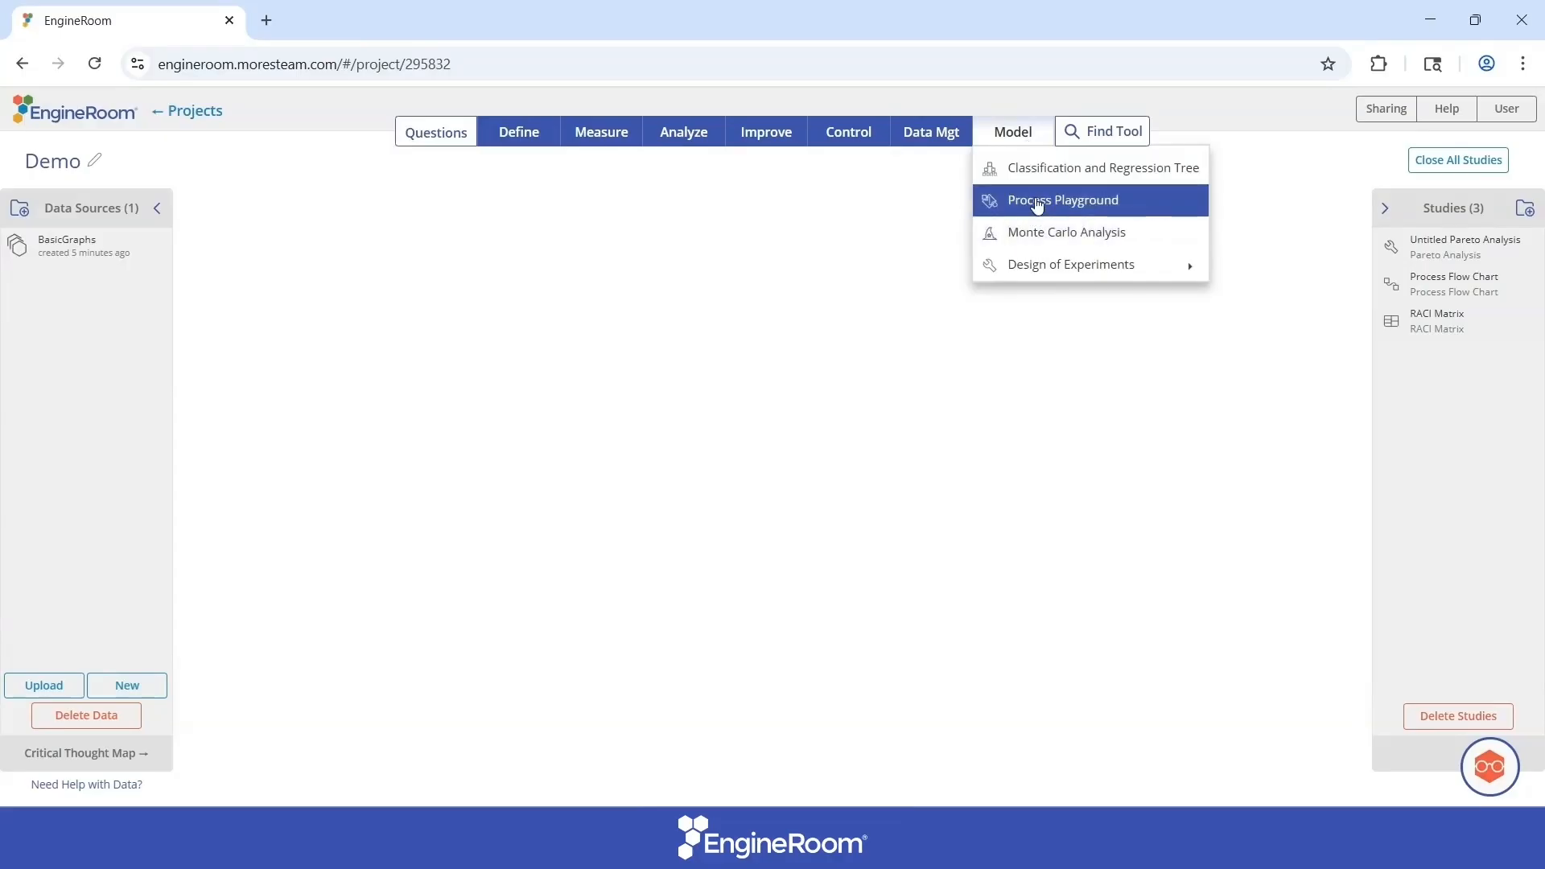
{"action": "left_click", "coordinate": [1038, 203]}
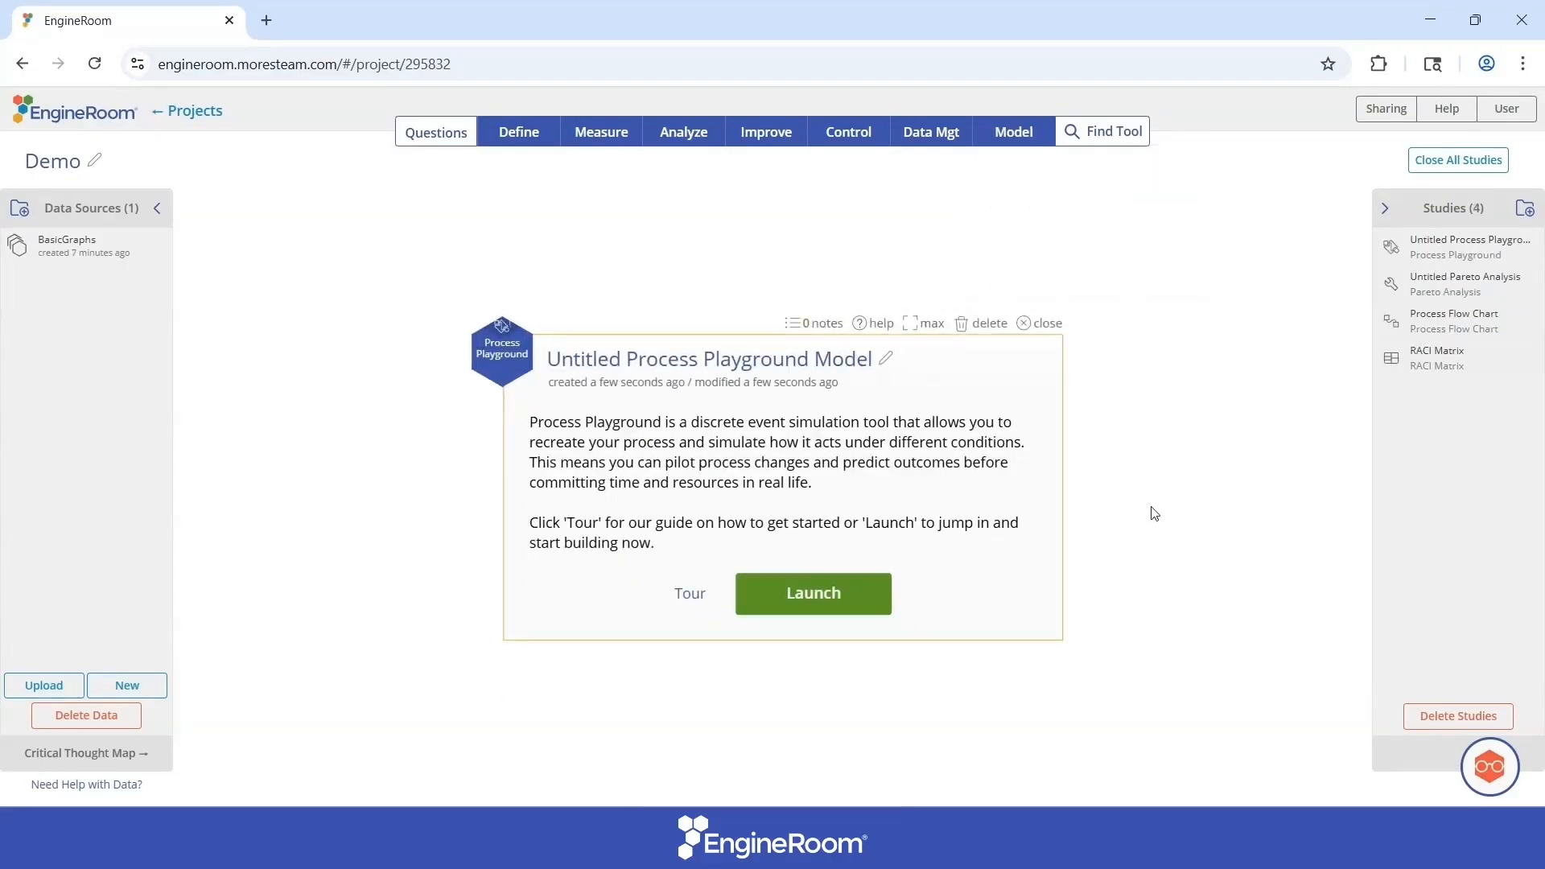
{"action": "left_click", "coordinate": [813, 594]}
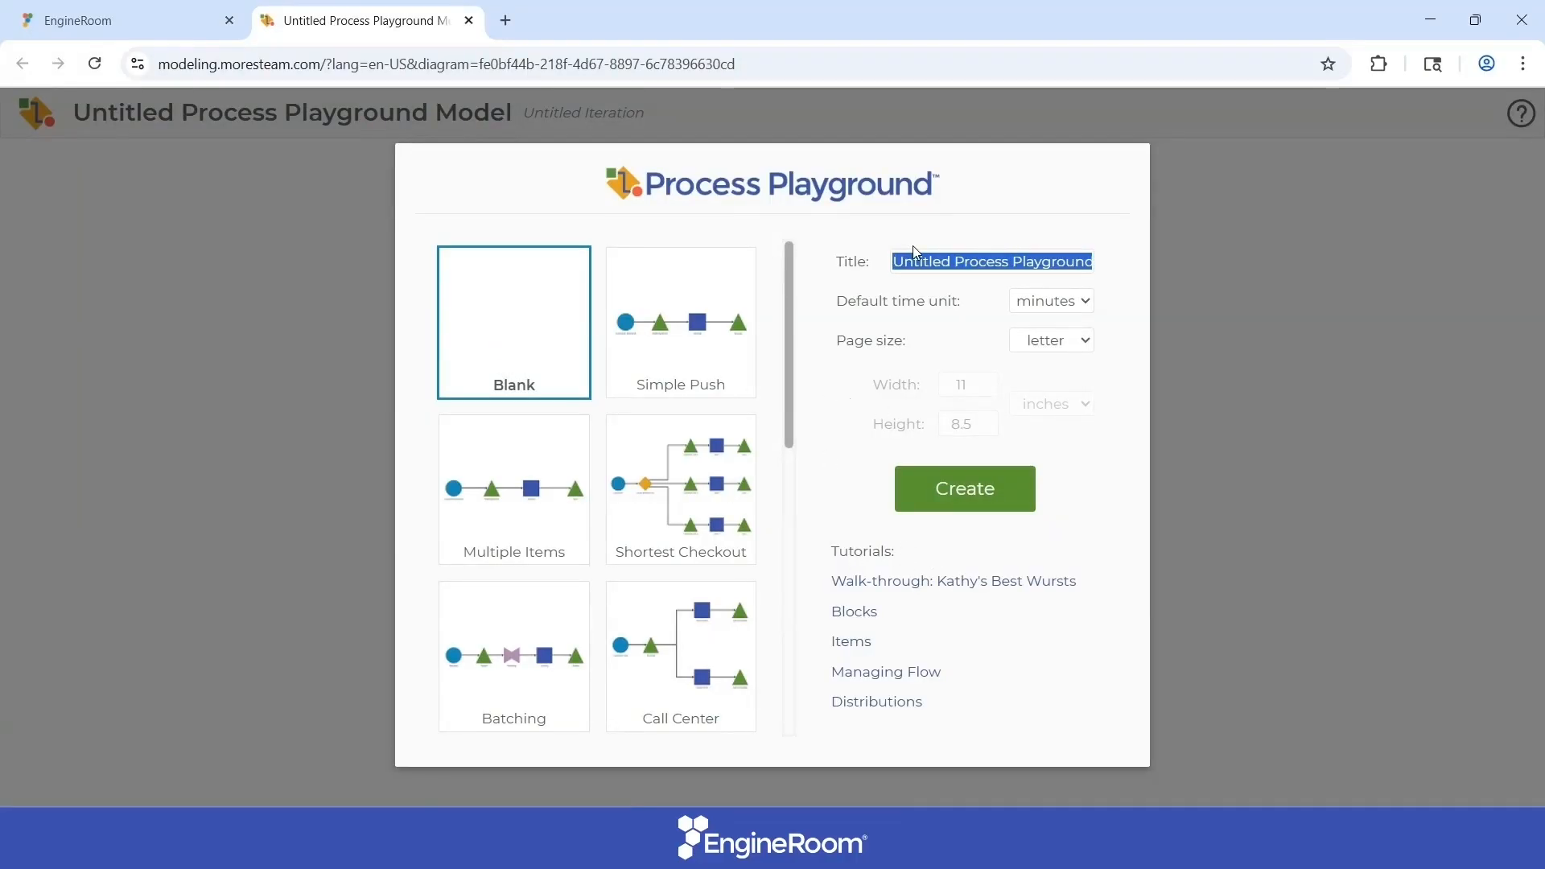
{"action": "type", "text": "Process Playground"}
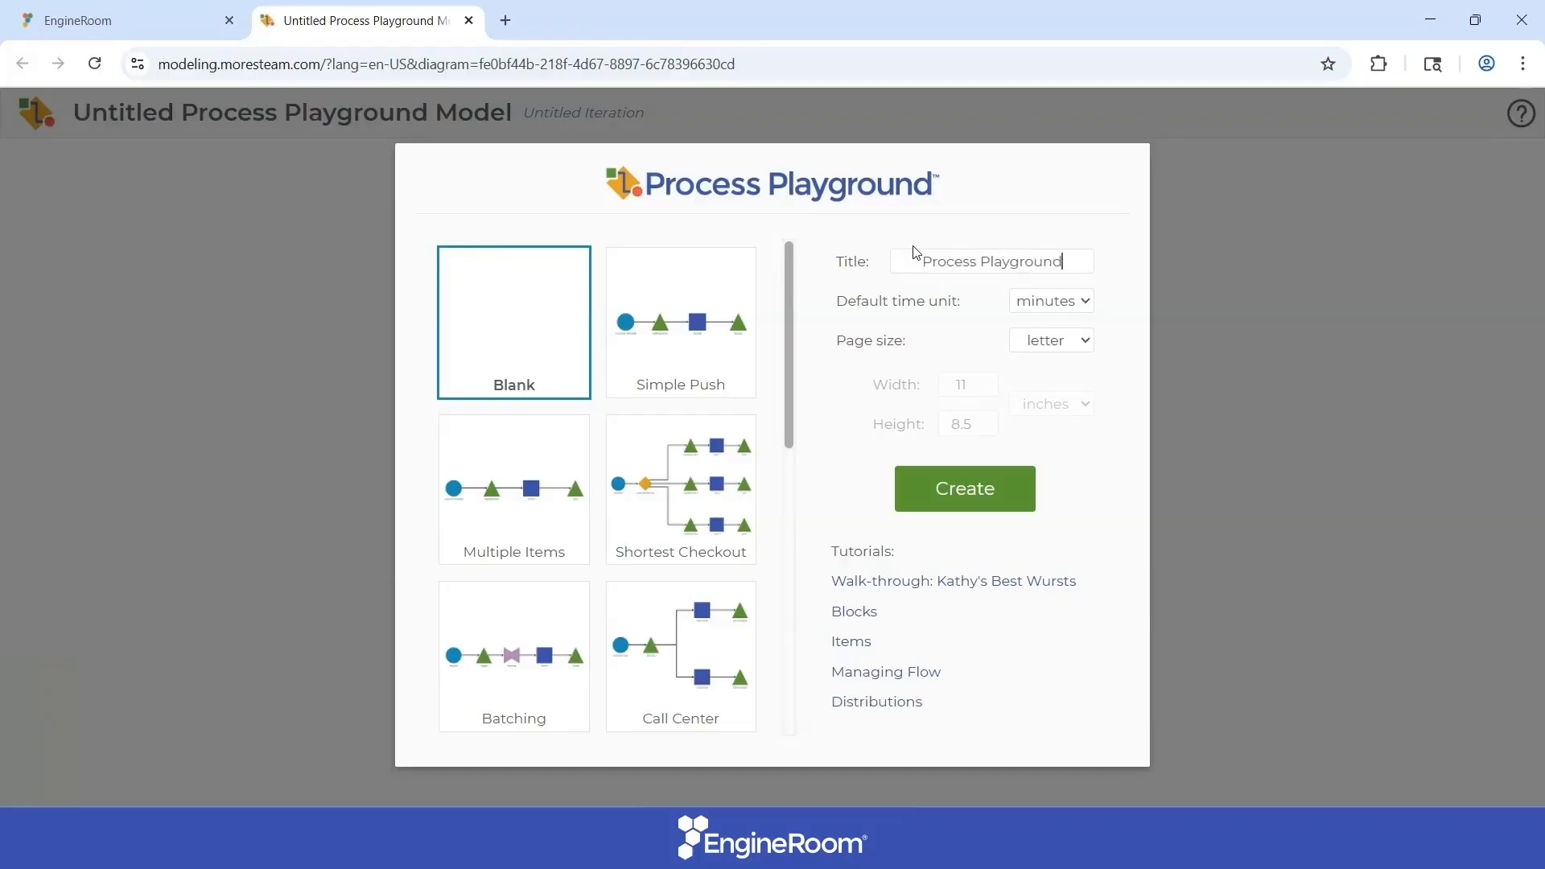
{"action": "left_click", "coordinate": [996, 489]}
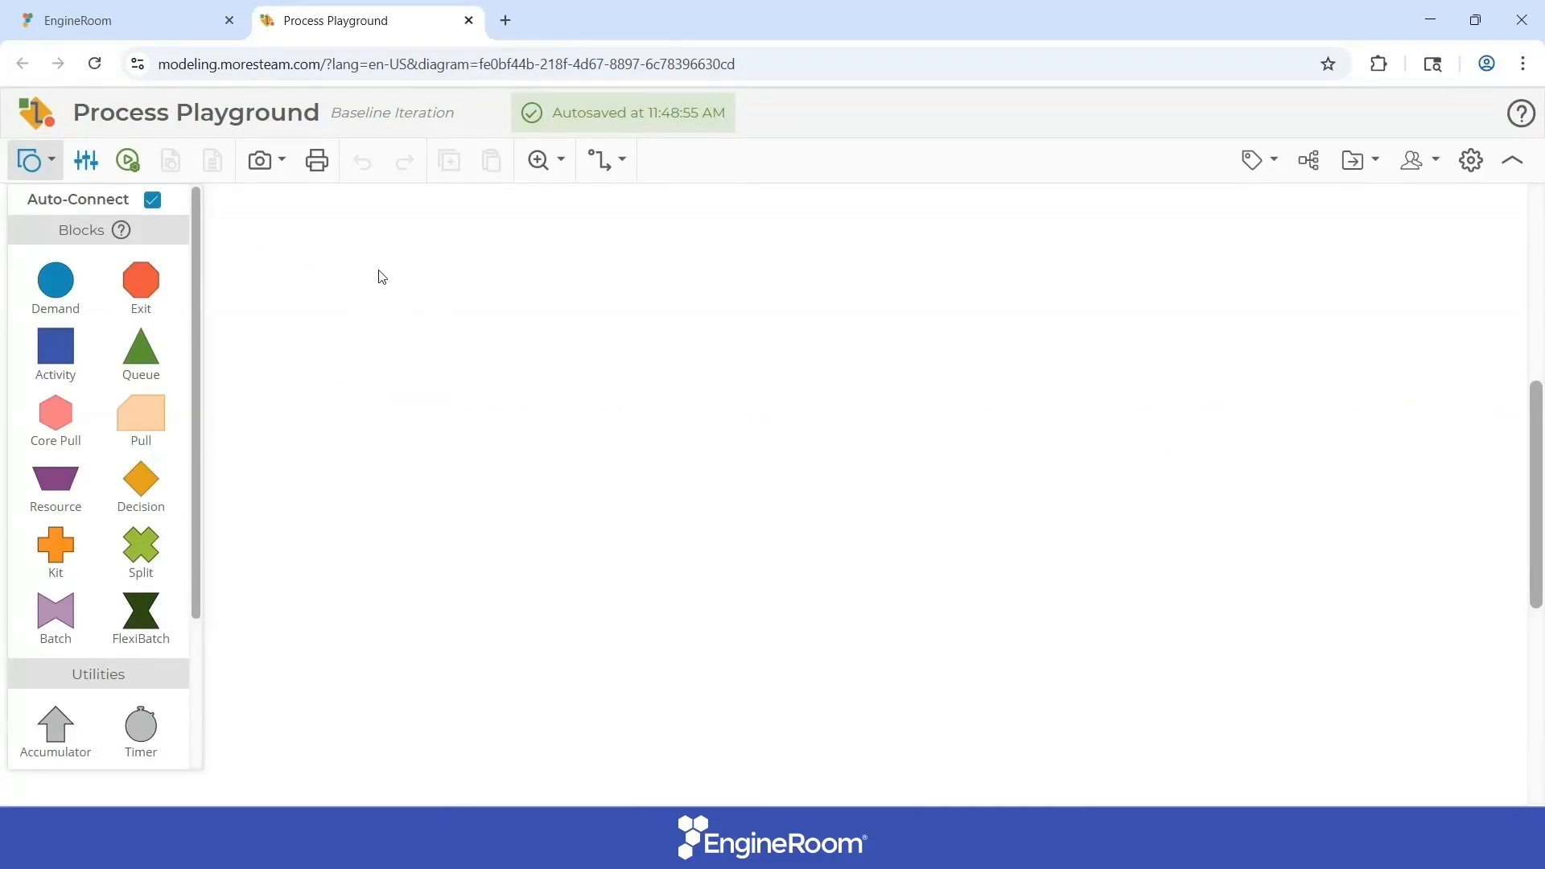
- Place Demand, Queue, Activity and Exit blocks in a row so they connect in that order
{"action": "left_click_drag", "start_coordinate": [57, 280], "coordinate": [503, 386]}
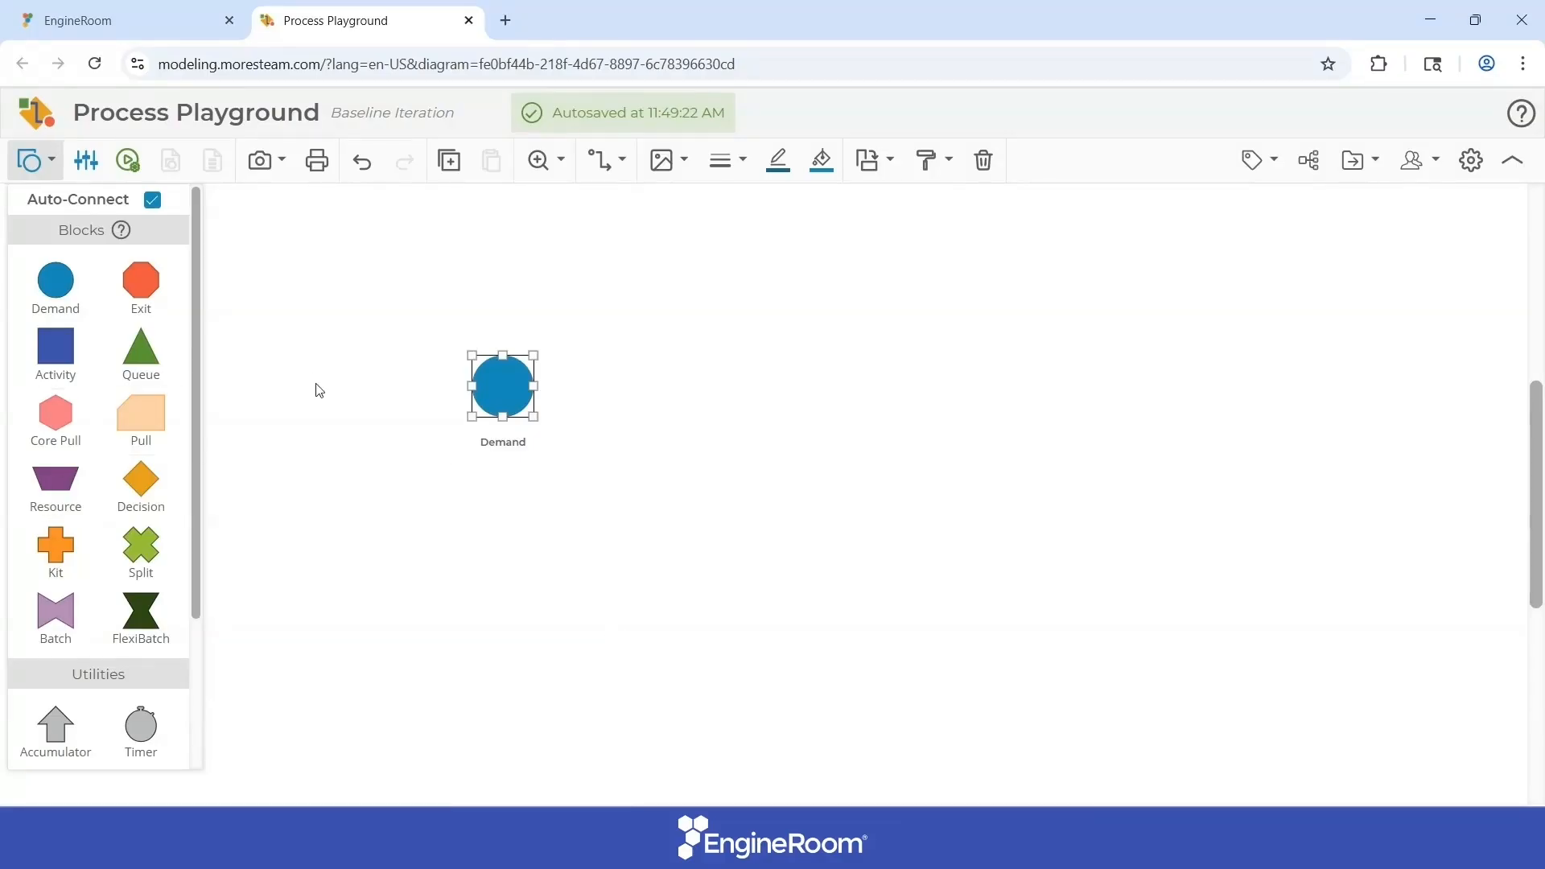
{"action": "left_click_drag", "start_coordinate": [141, 352], "coordinate": [653, 393]}
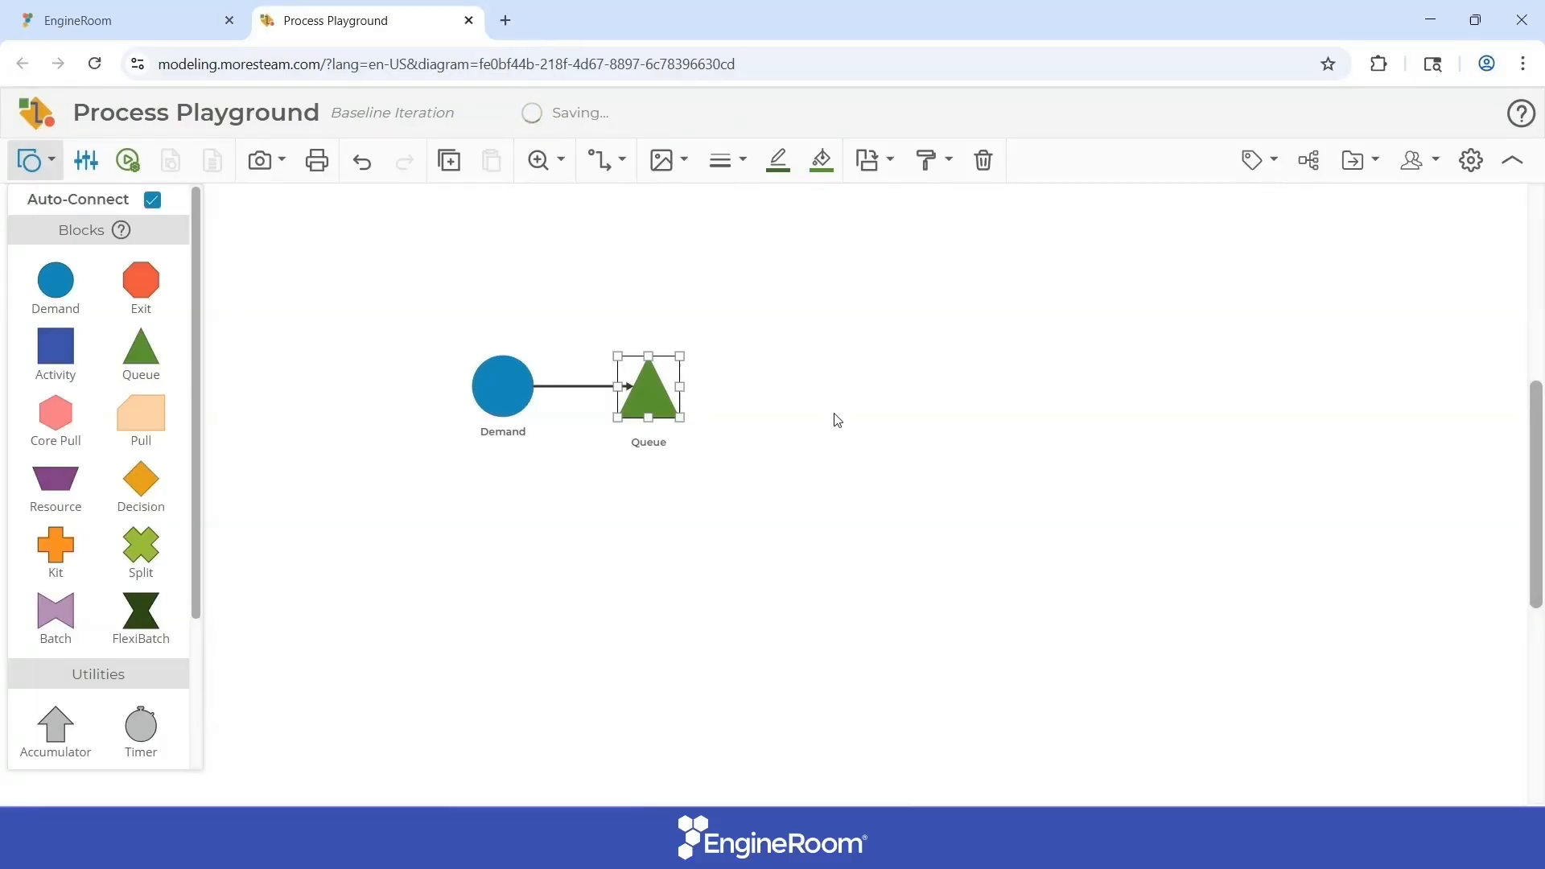
{"action": "left_click_drag", "start_coordinate": [45, 363], "coordinate": [828, 390]}
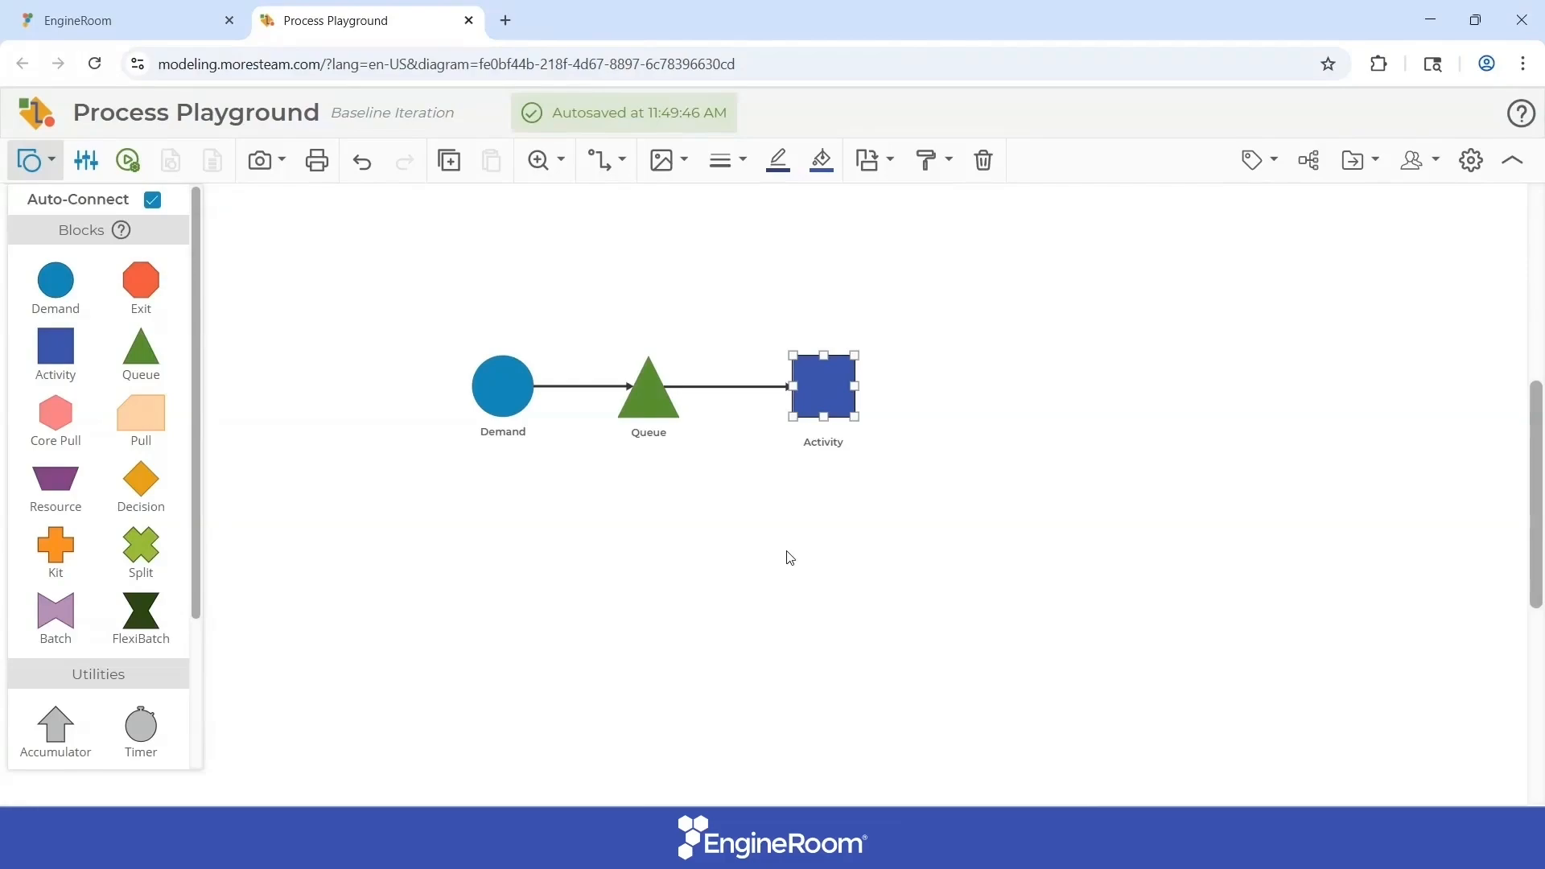
{"action": "left_click_drag", "start_coordinate": [141, 280], "coordinate": [1015, 394]}
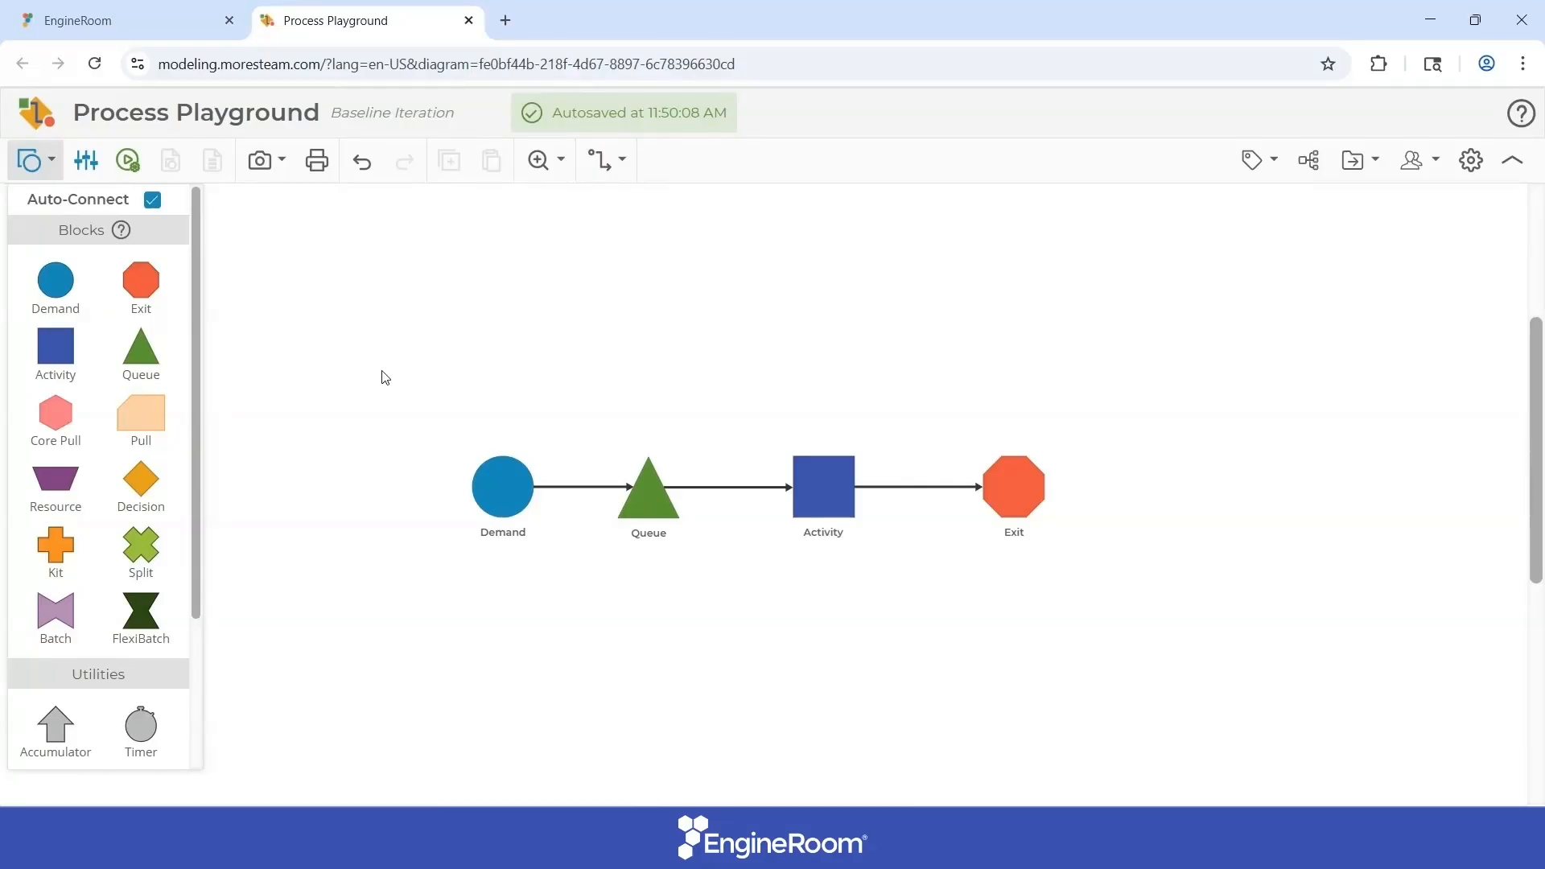
- Run the model once with a run length of 100 minutes and the animation starting automatically
{"action": "left_click", "coordinate": [129, 161]}
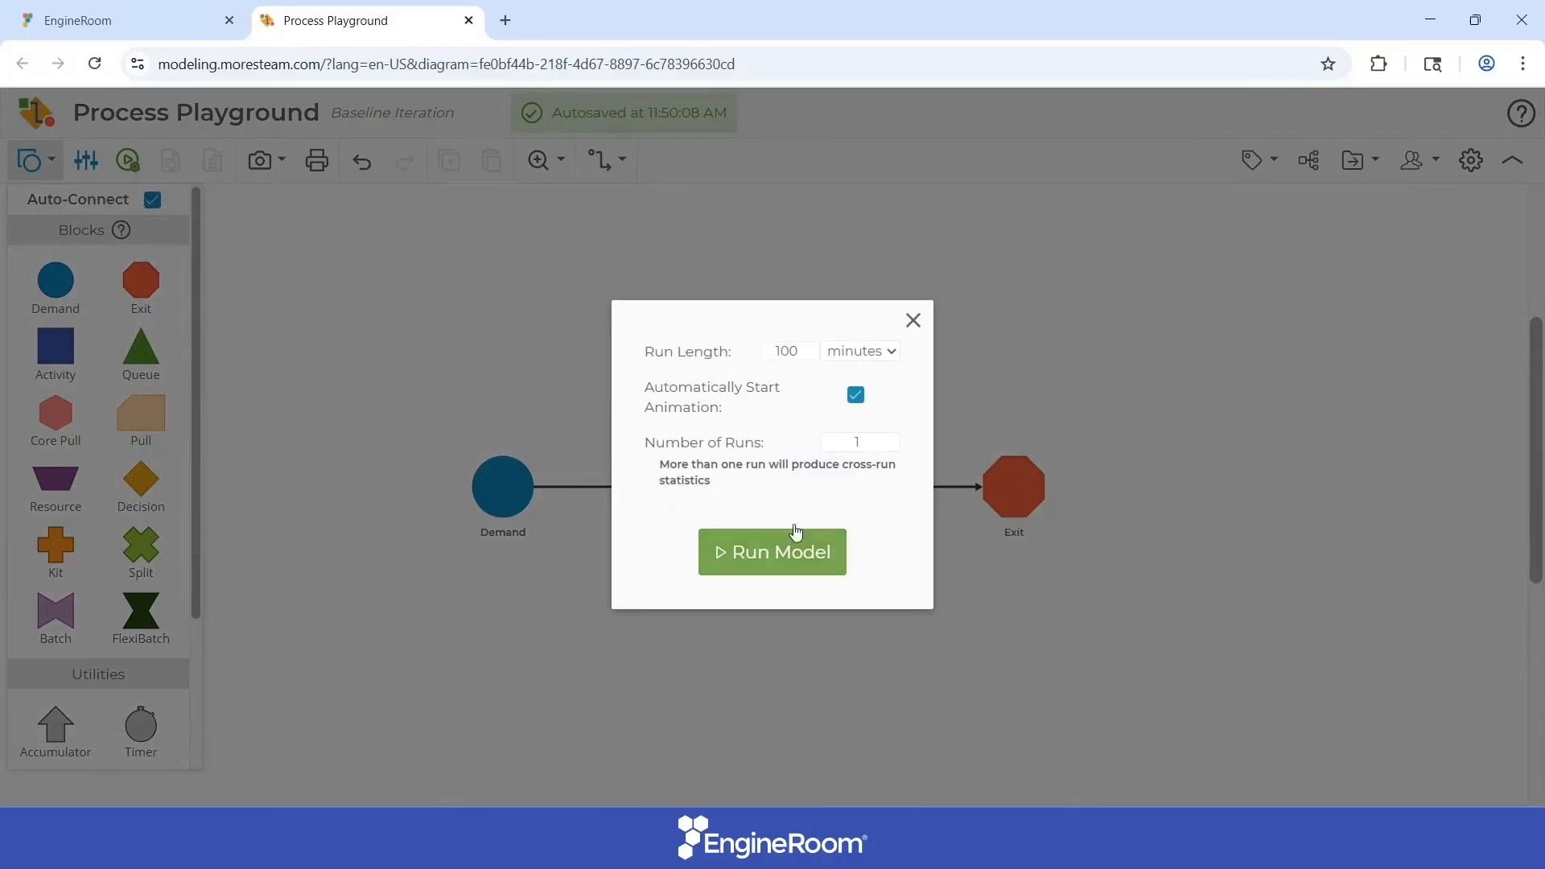
{"action": "left_click", "coordinate": [774, 545]}
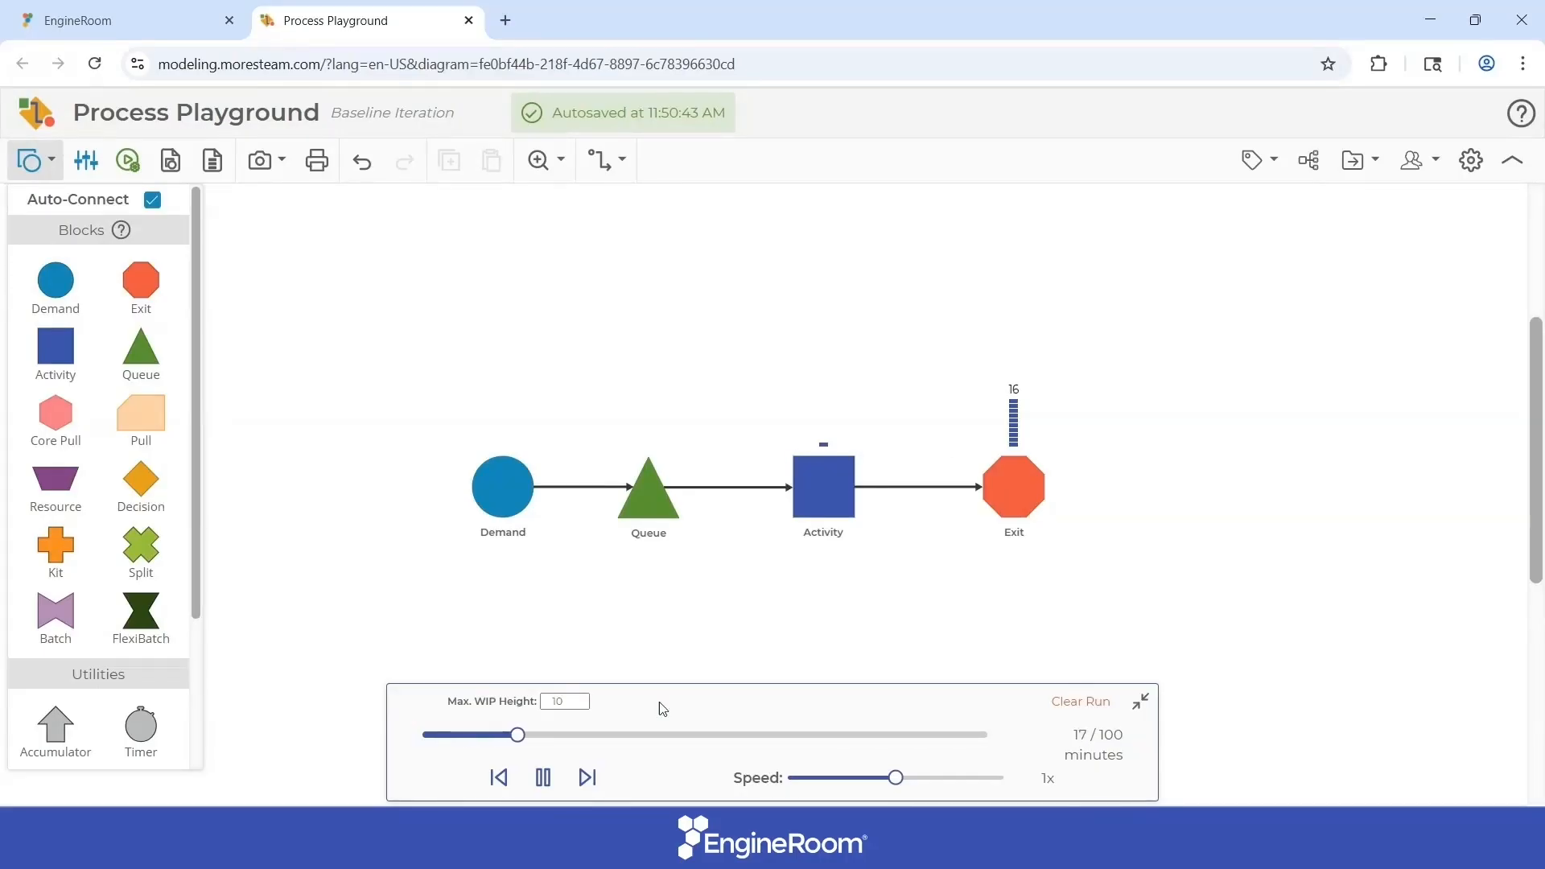
- Skip the run's animation to its end and inspect the item left at the Activity block
{"action": "left_click", "coordinate": [587, 777]}
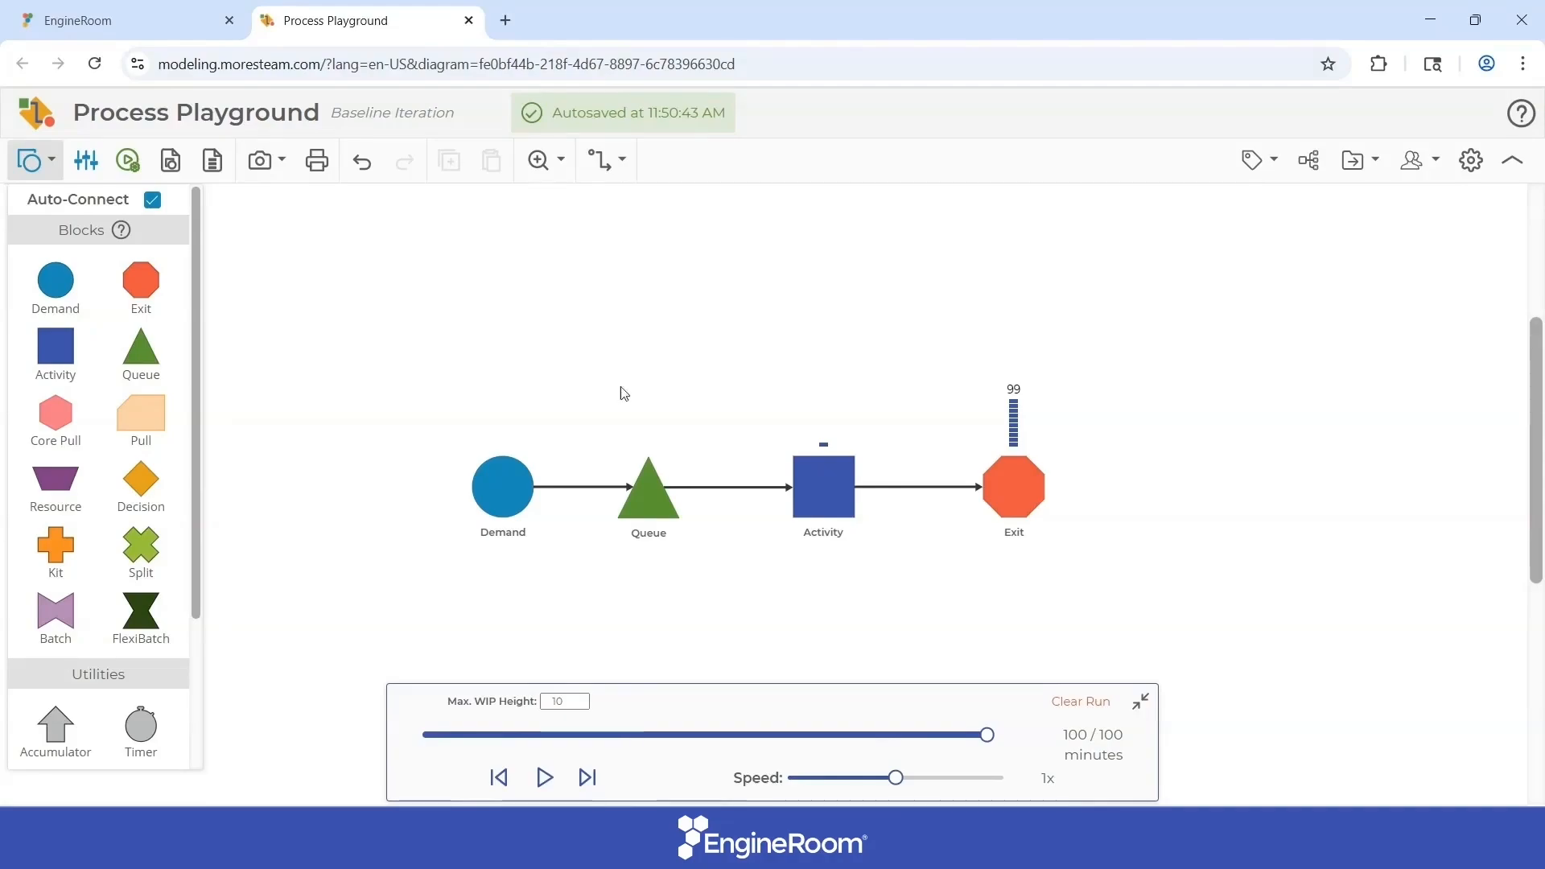
{"action": "left_click", "coordinate": [825, 443]}
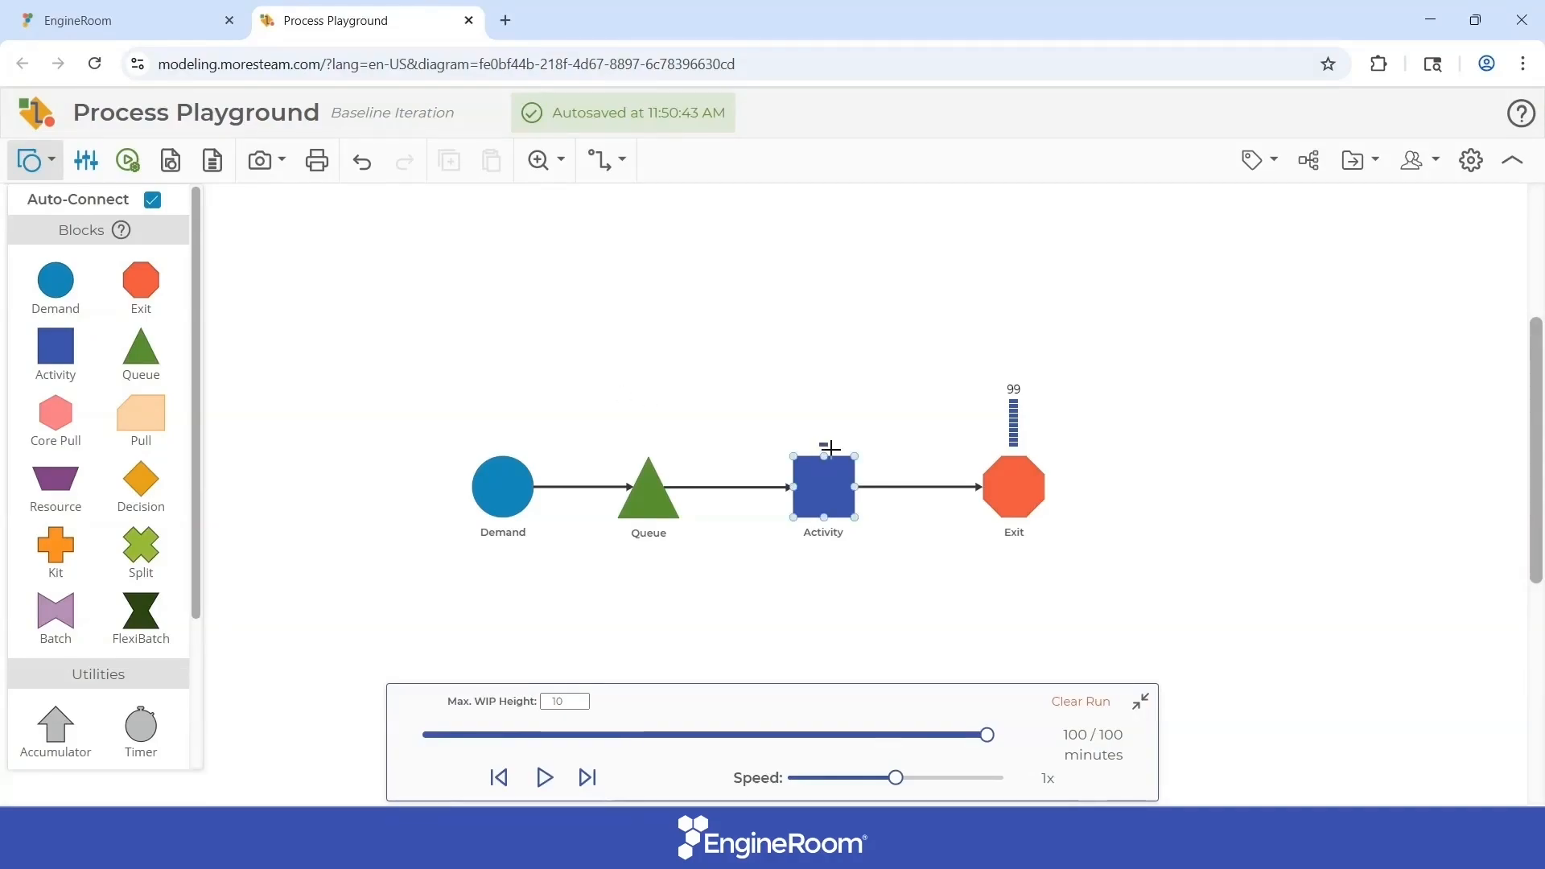
{"action": "left_click", "coordinate": [855, 650]}
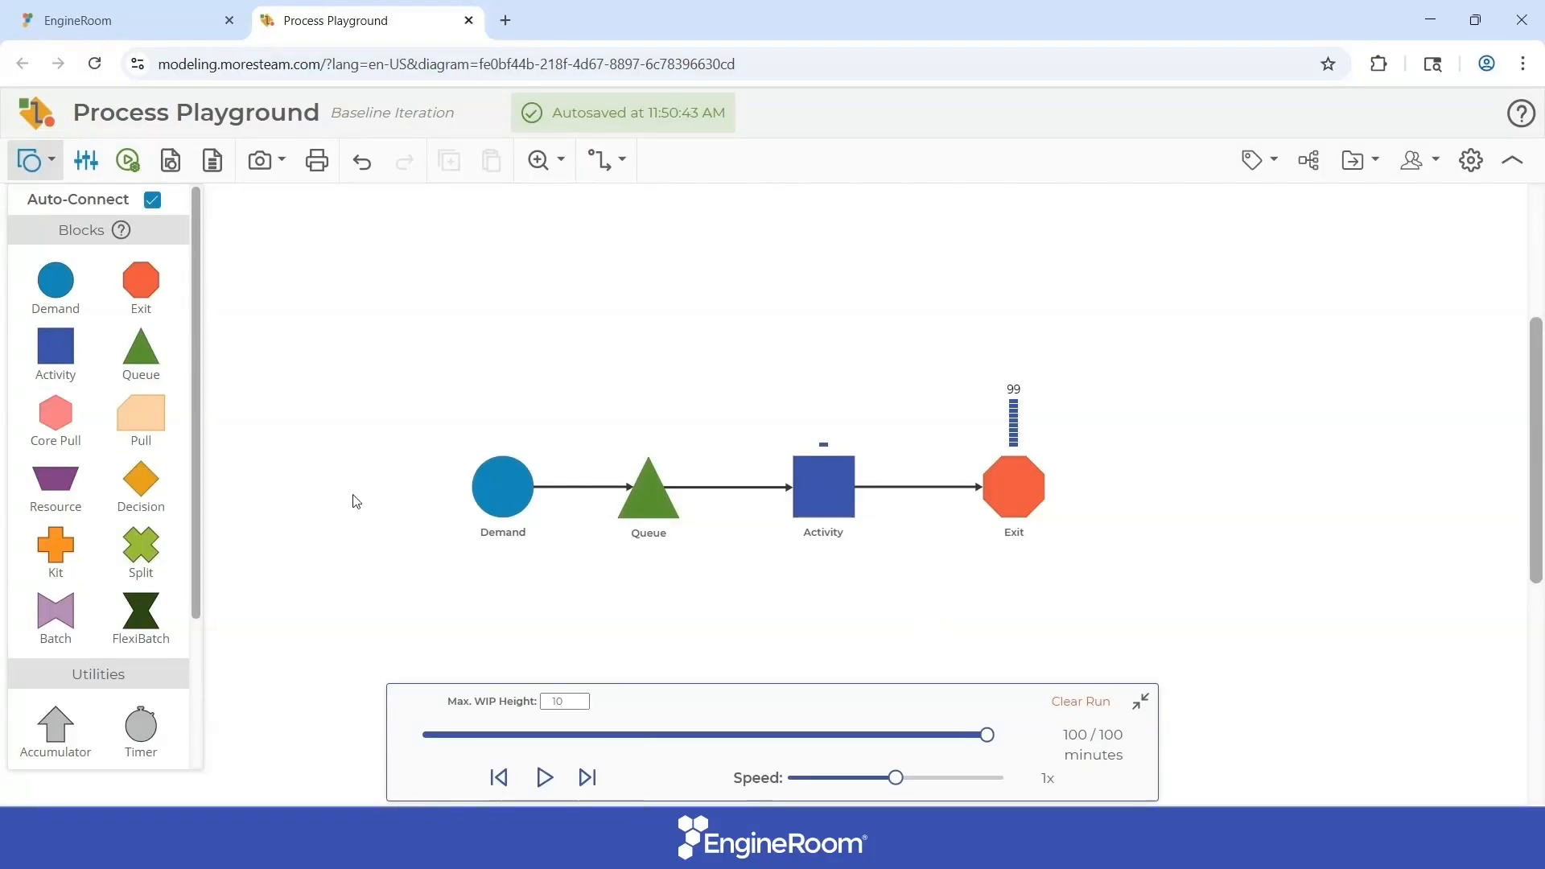
- Set the Demand block's demand time distribution to Exponential with a mean of 1 minute
{"action": "left_click", "coordinate": [512, 492]}
{"action": "double_click", "coordinate": [512, 492]}
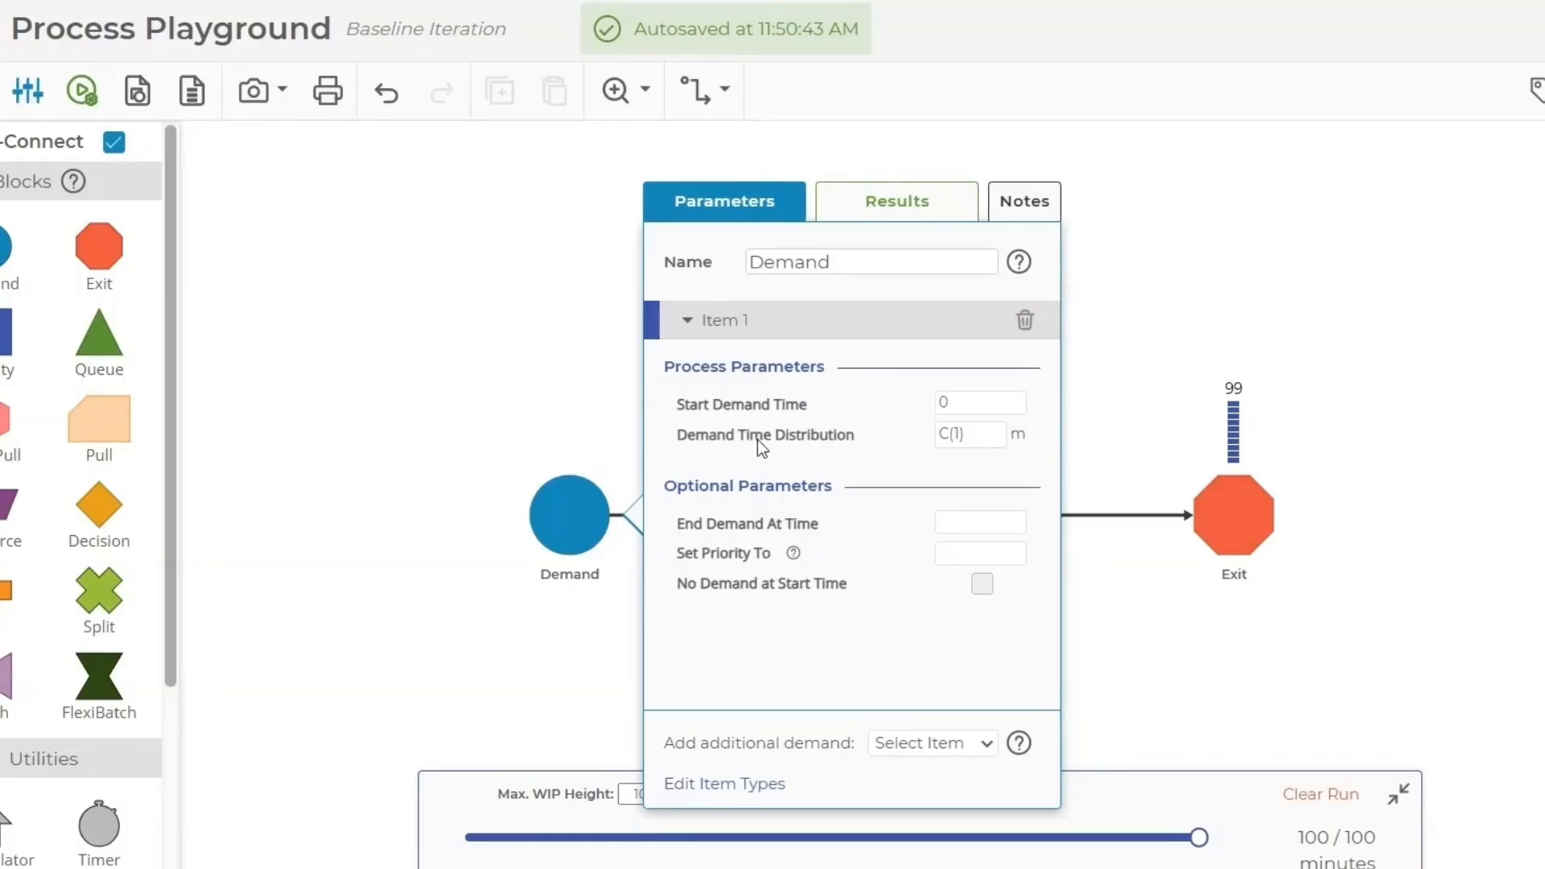
{"action": "left_click", "coordinate": [964, 439]}
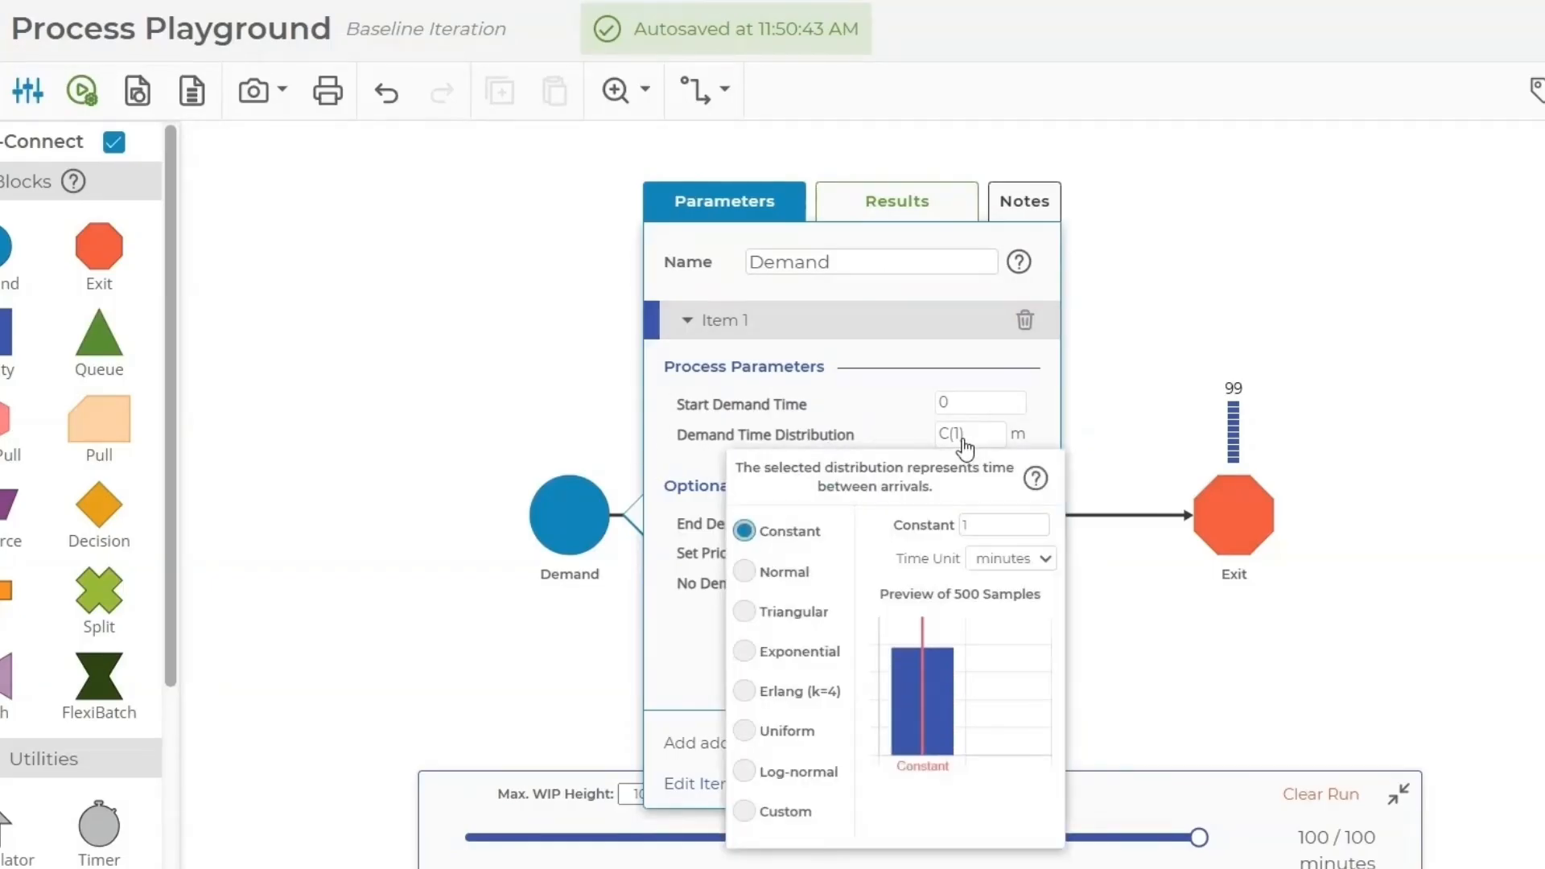
{"action": "left_click", "coordinate": [797, 651]}
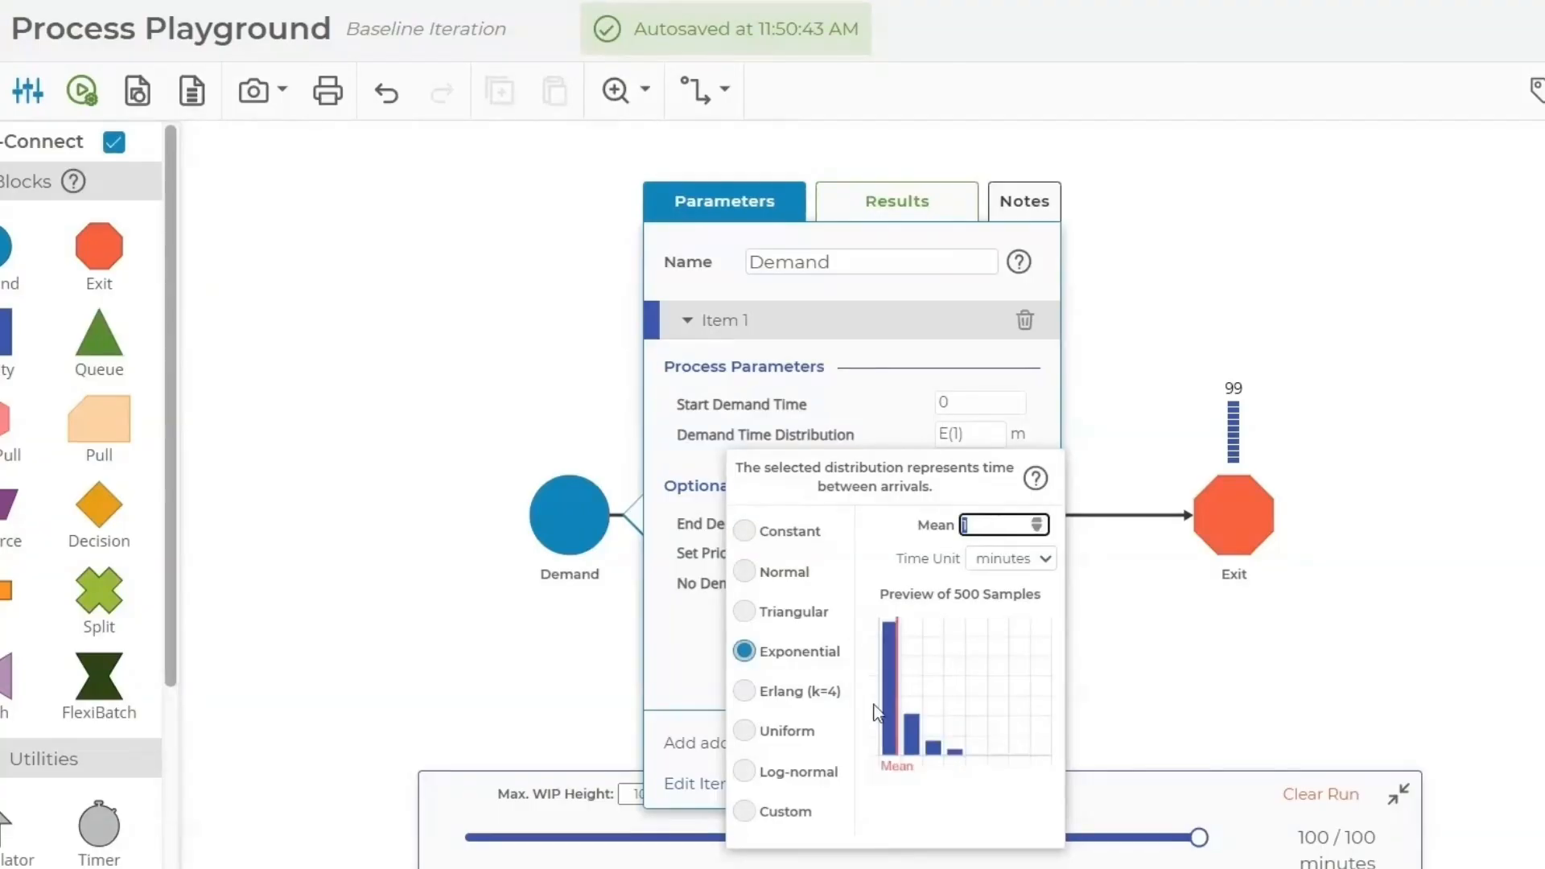
{"action": "mouse_move", "coordinate": [952, 750]}
{"action": "left_click", "coordinate": [920, 523]}
{"action": "mouse_move", "coordinate": [885, 698]}
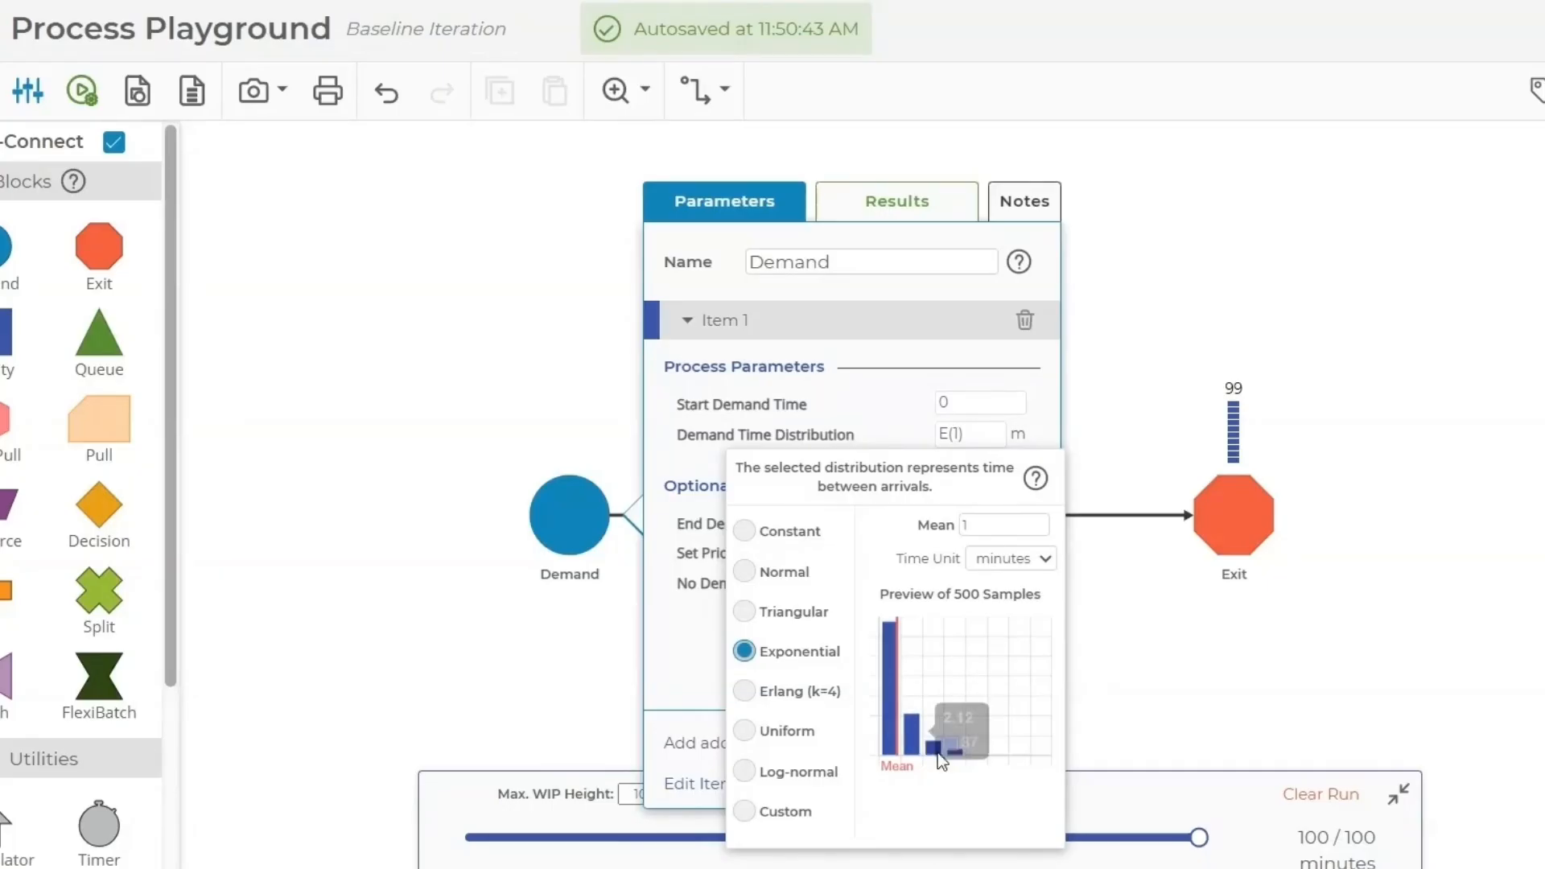
{"action": "mouse_move", "coordinate": [962, 756]}
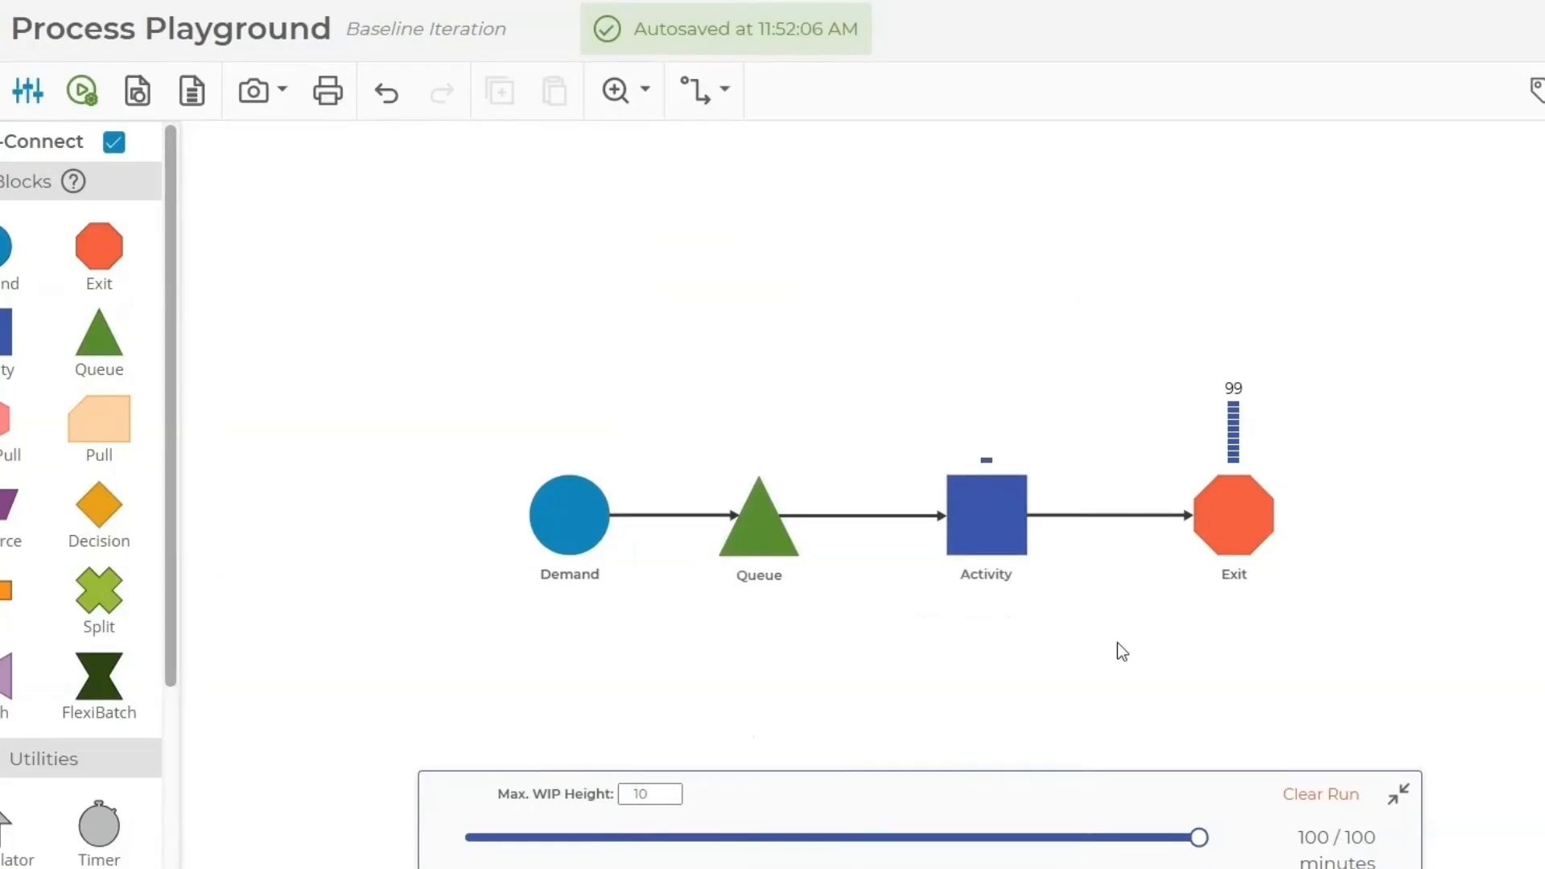
- Set the Activity block's processing time distribution to Triangular with minimum 0.5, mode 1 and maximum 2 minutes
{"action": "left_click", "coordinate": [979, 521]}
{"action": "double_click", "coordinate": [990, 510]}
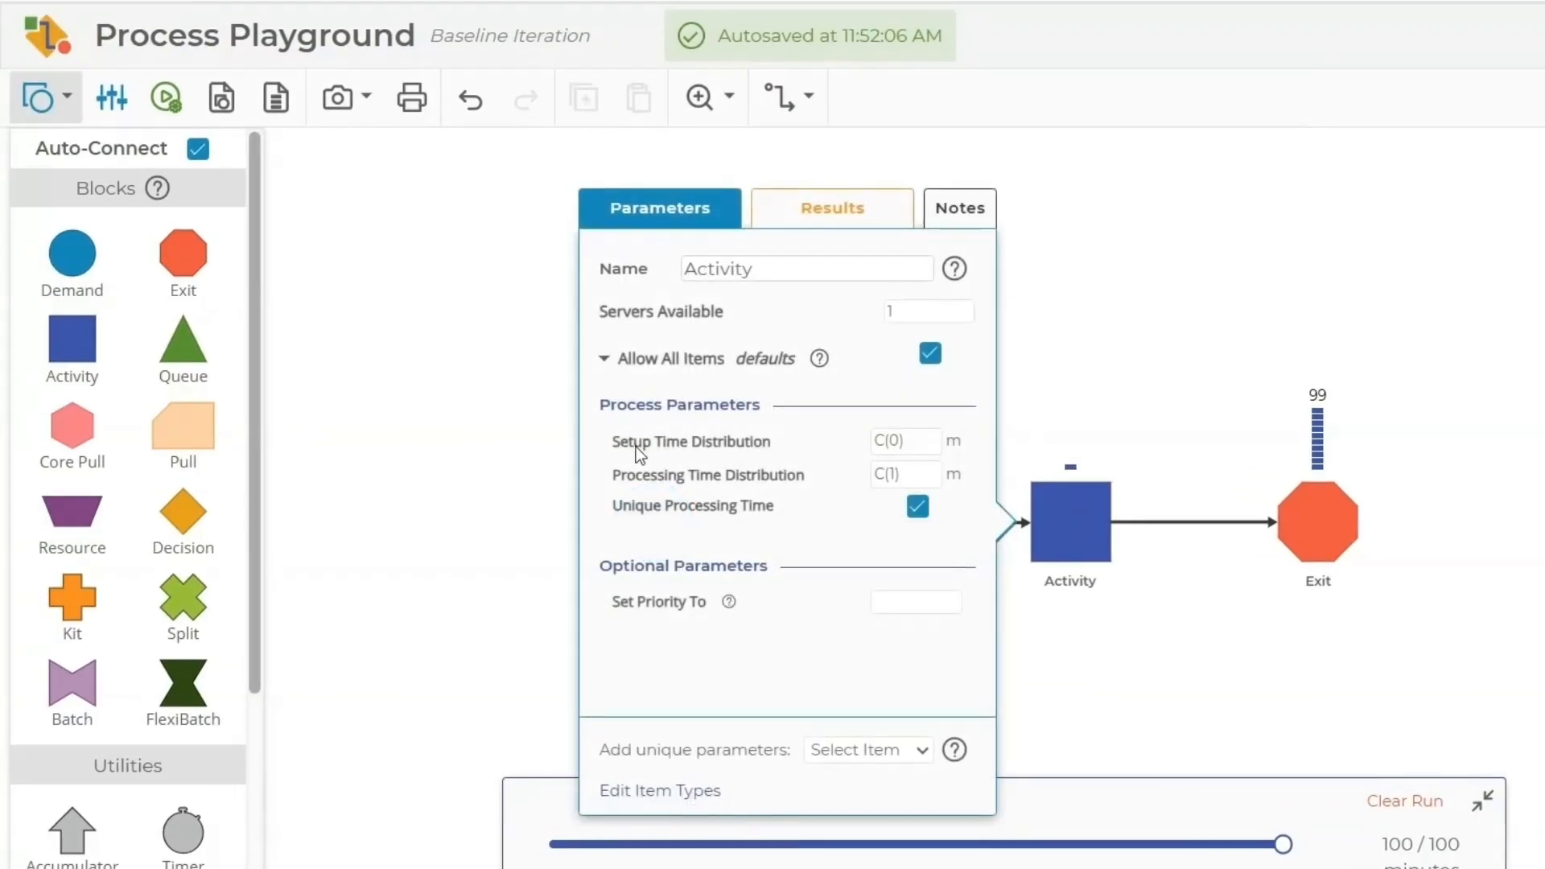
{"action": "left_click", "coordinate": [907, 474]}
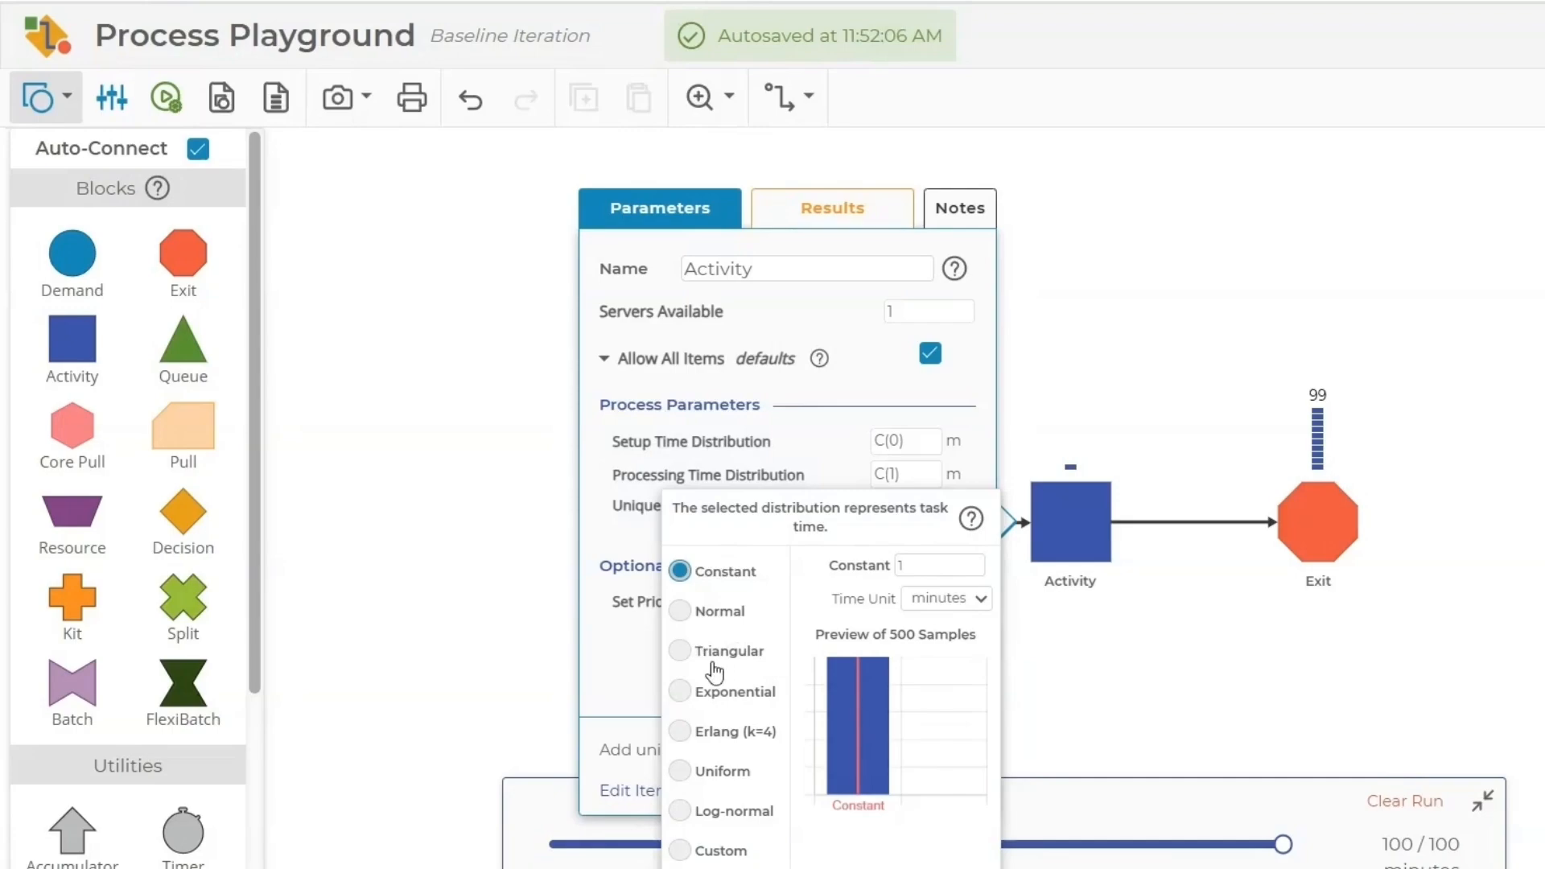
{"action": "left_click", "coordinate": [679, 658]}
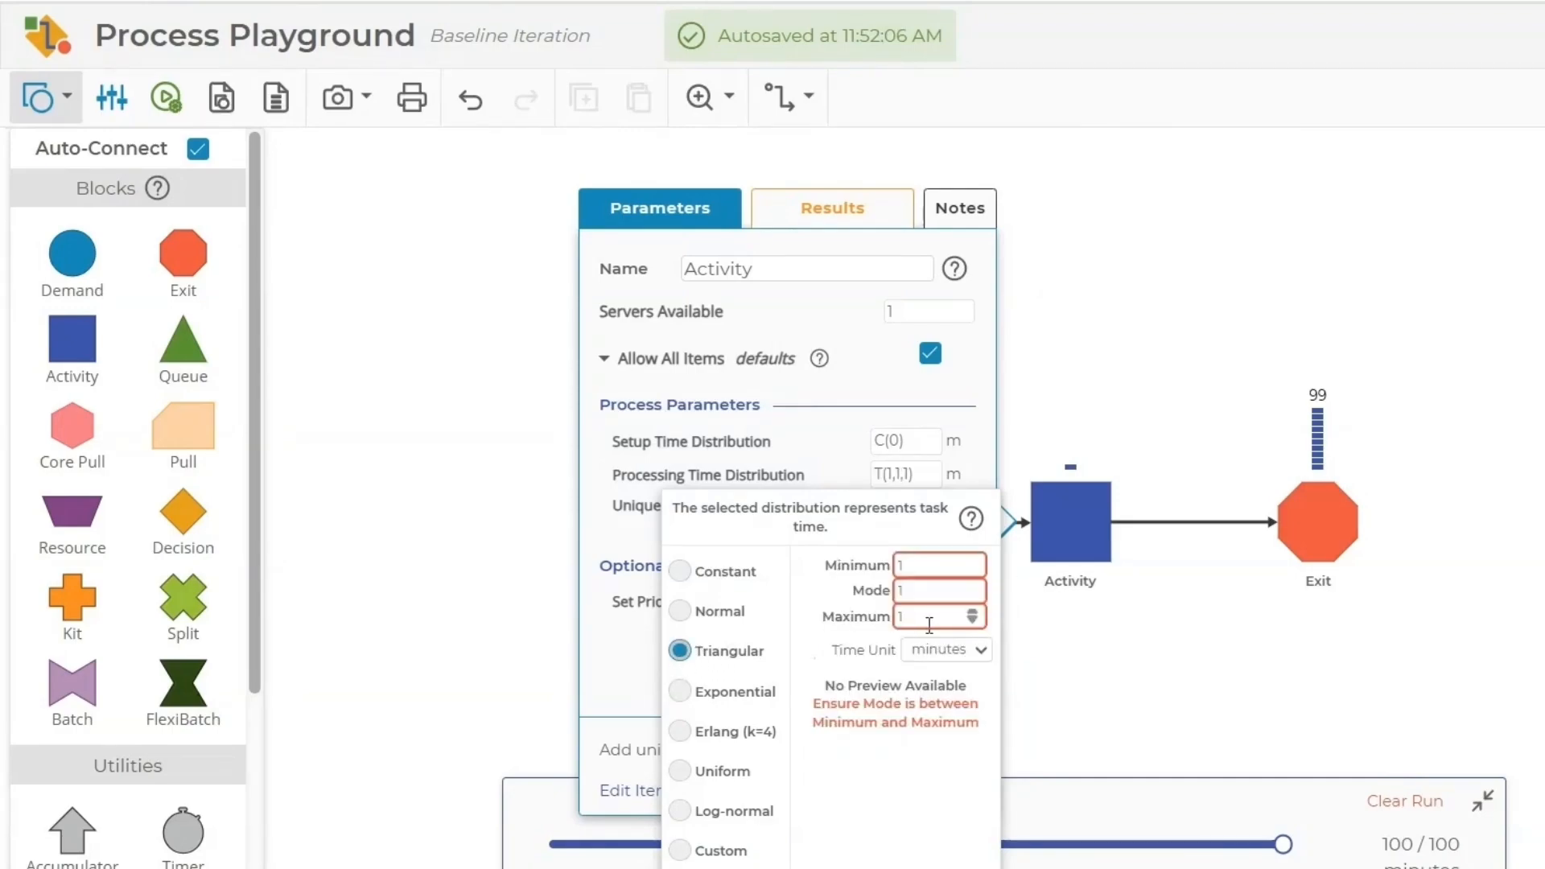
{"action": "double_click", "coordinate": [908, 565]}
{"action": "type", "text": "0.5"}
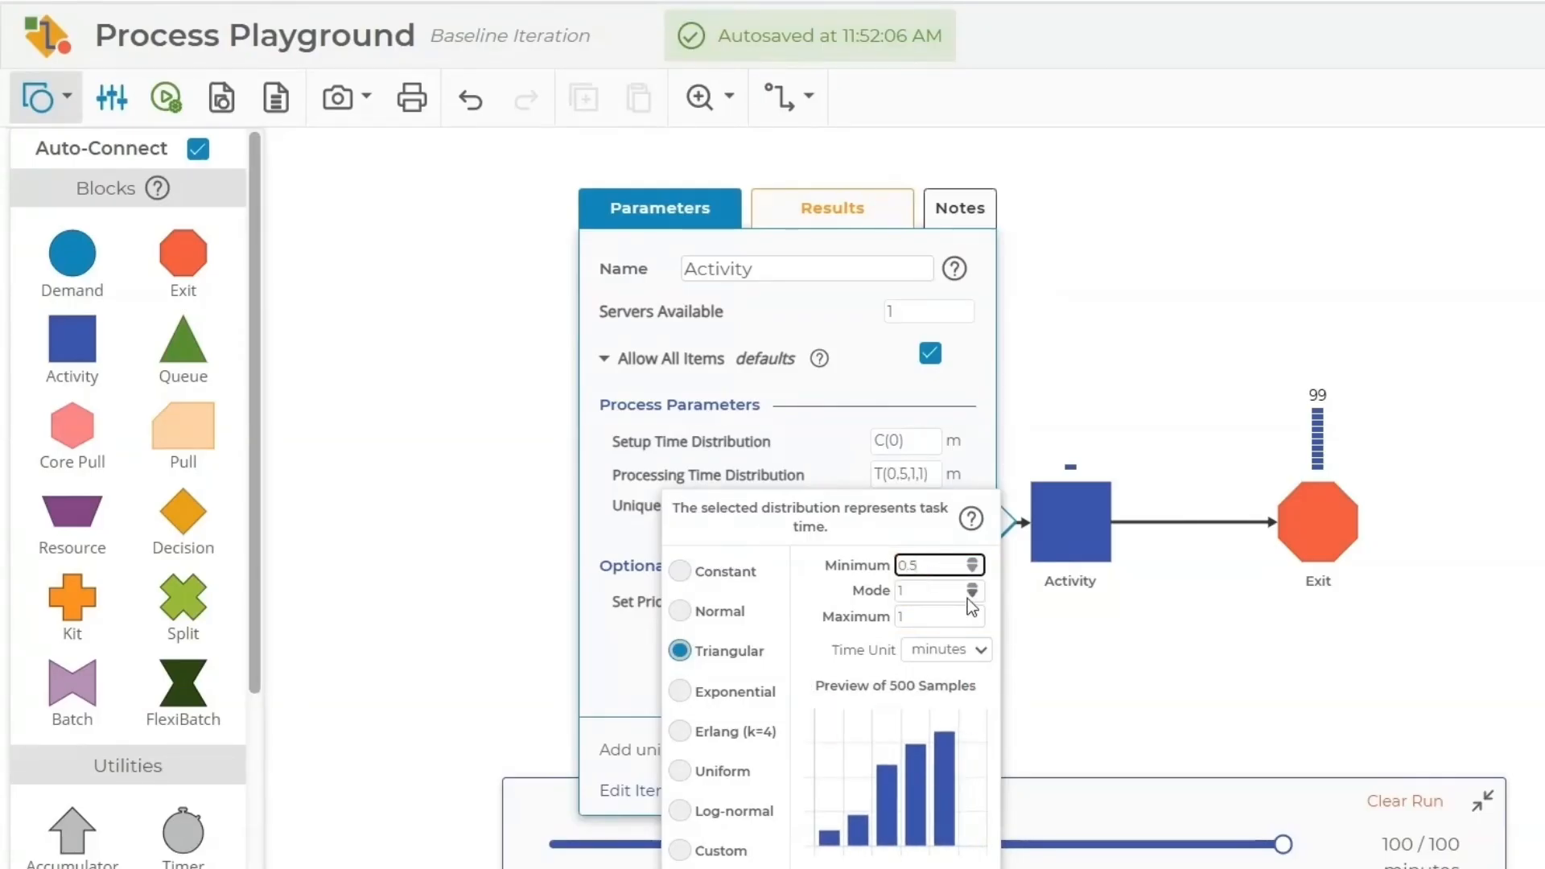
{"action": "double_click", "coordinate": [946, 595]}
{"action": "double_click", "coordinate": [930, 618]}
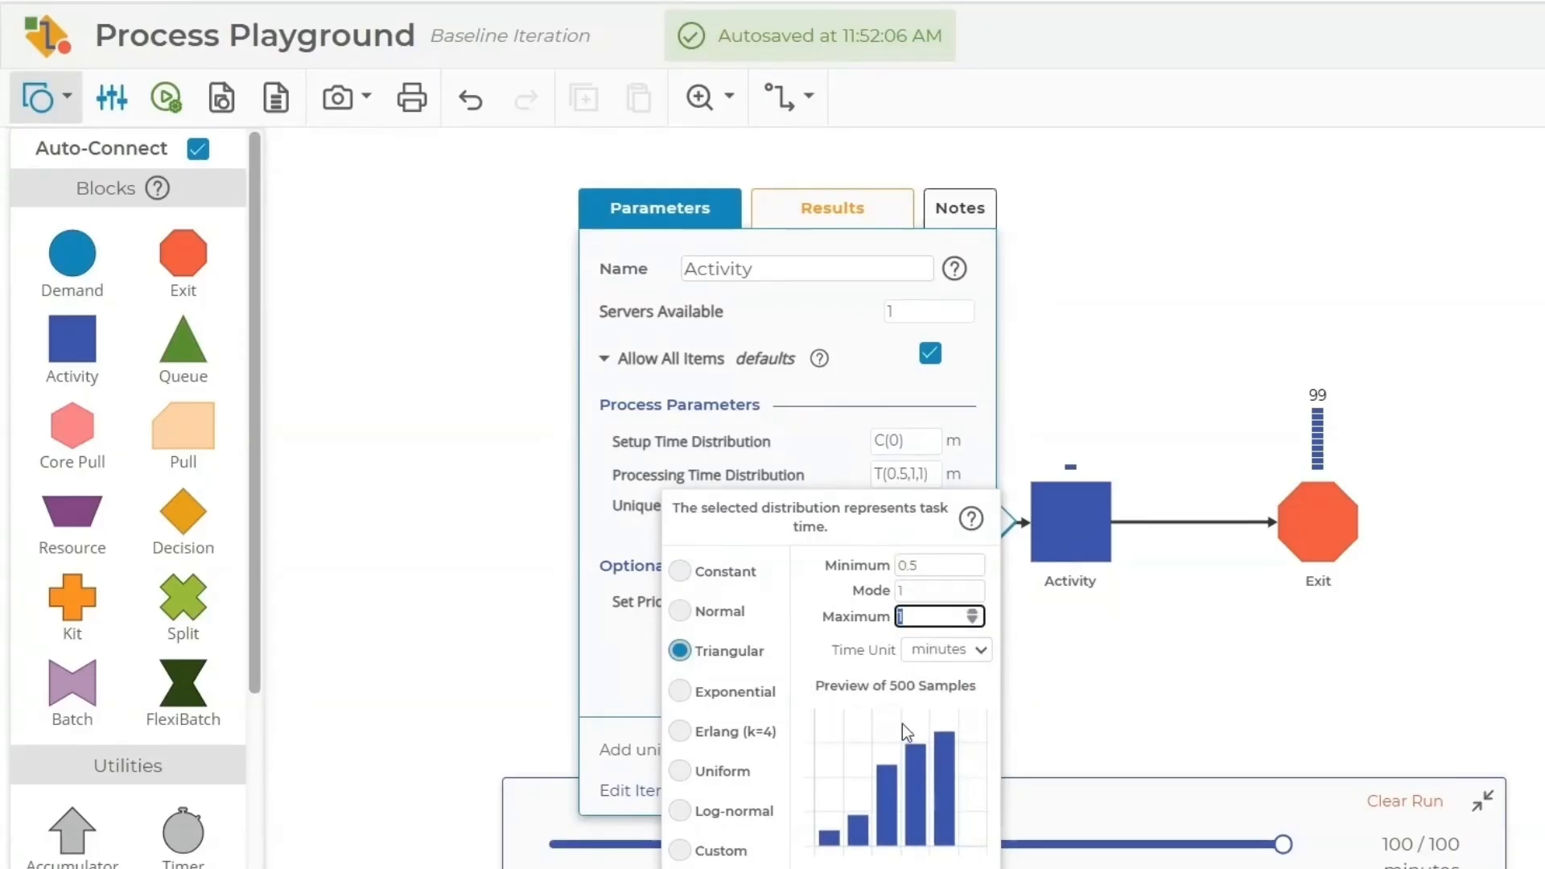
{"action": "type", "text": "2"}
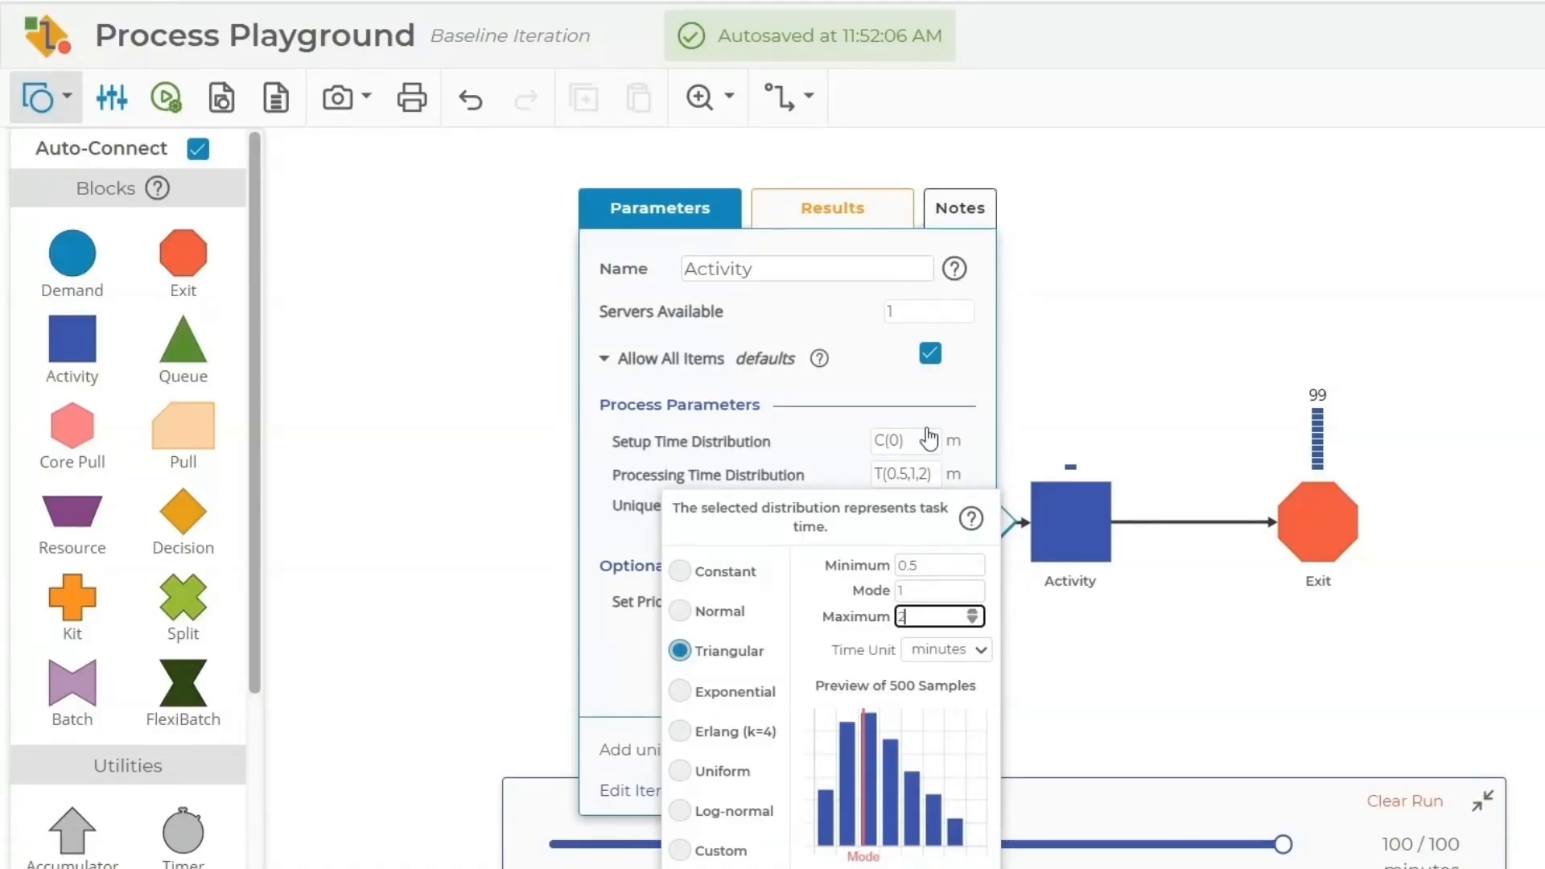
{"action": "left_click", "coordinate": [1171, 309]}
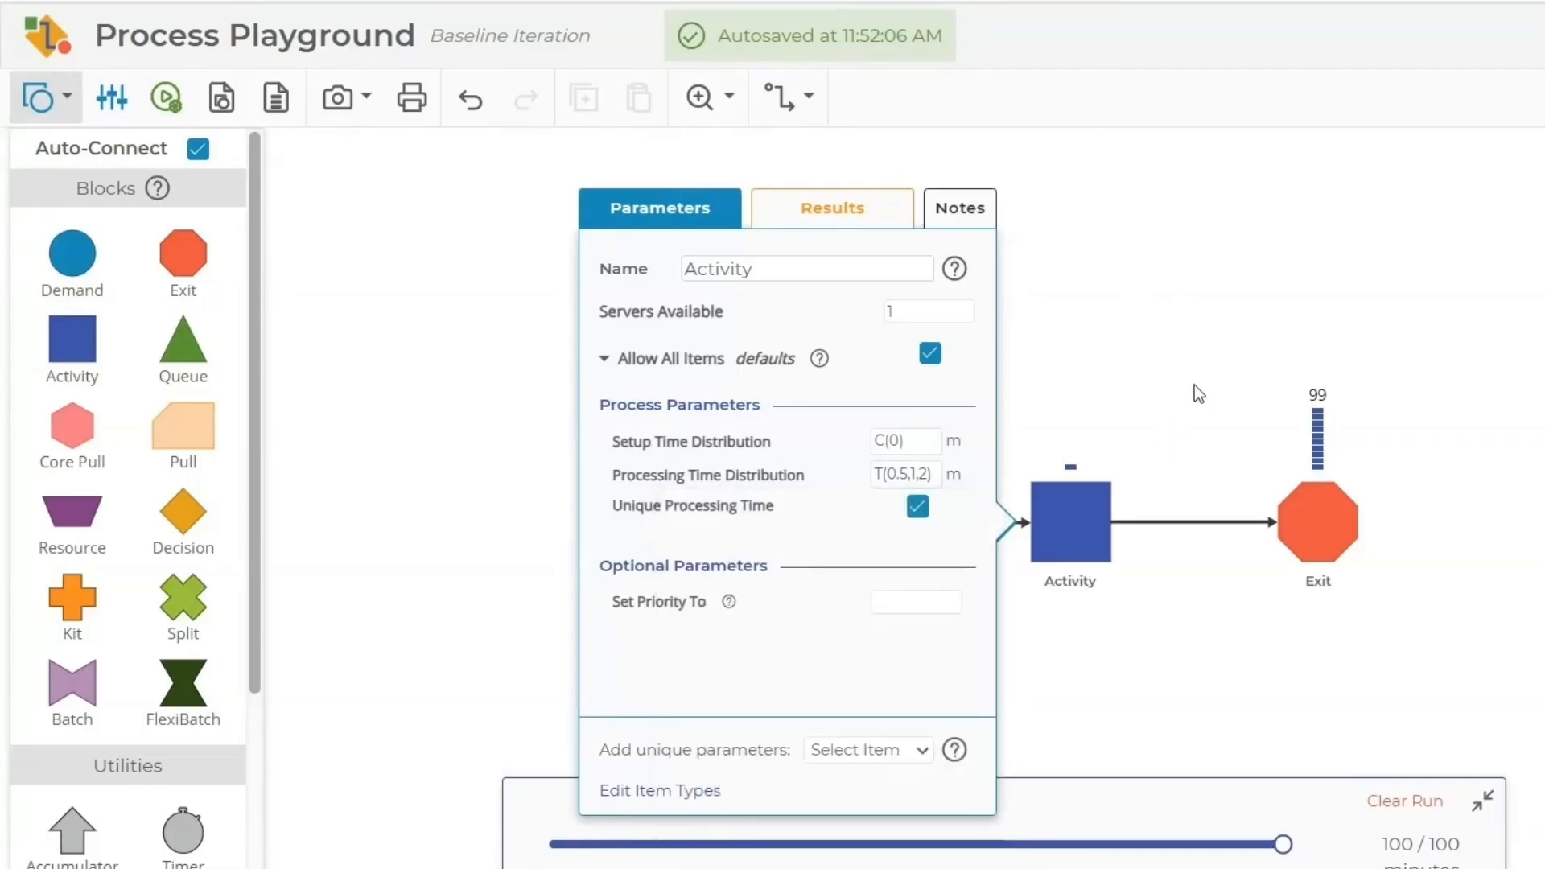
{"action": "left_click", "coordinate": [1194, 385]}
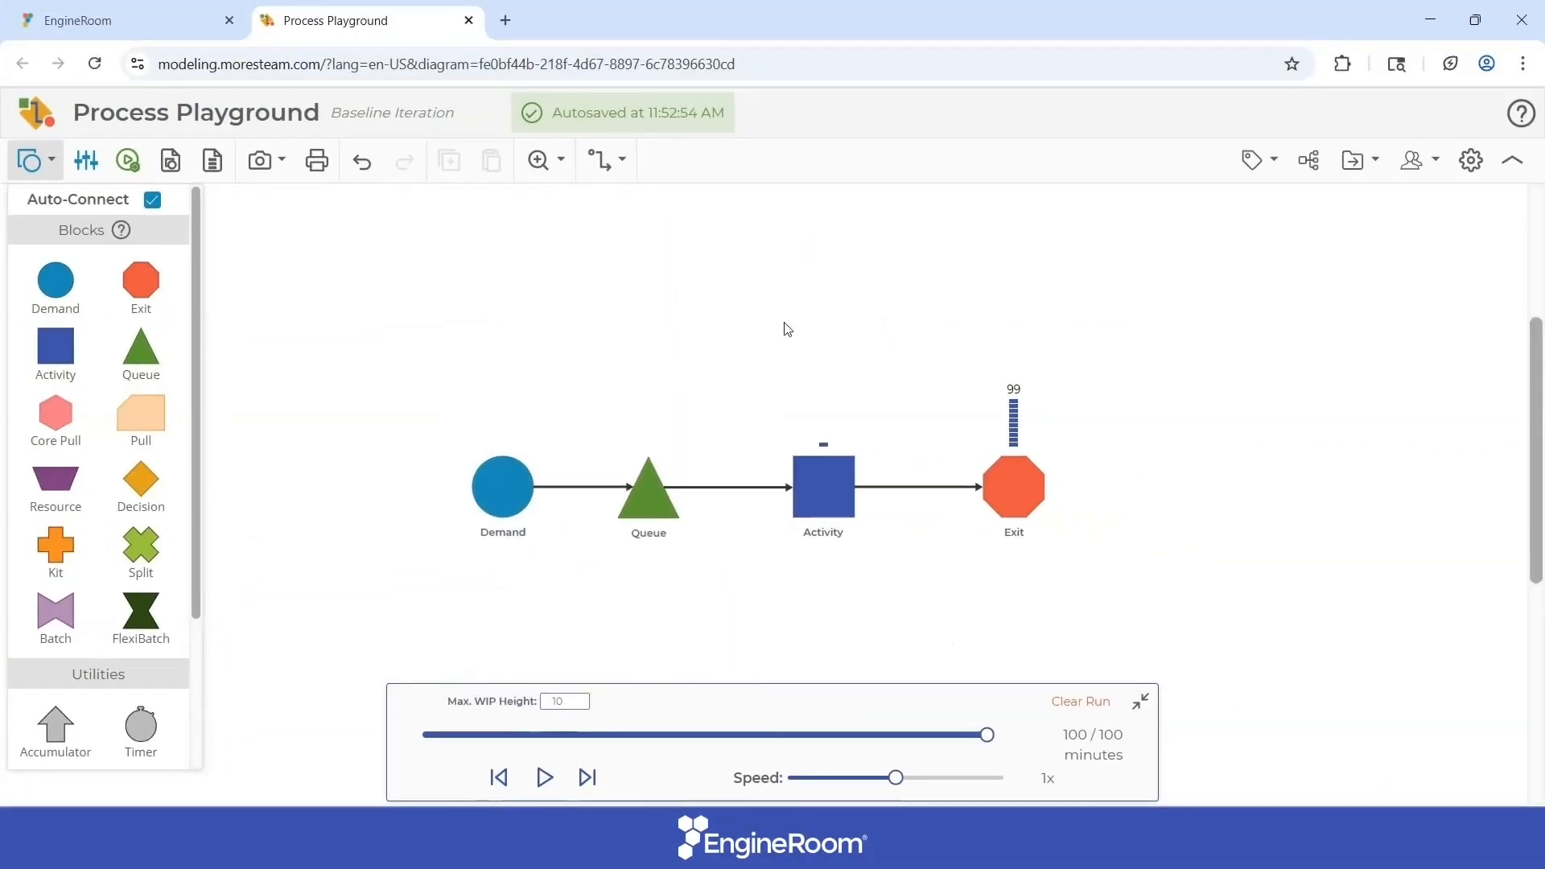
- Run the model again with the changed distributions and skip the animation to its end
{"action": "left_click", "coordinate": [128, 160]}
{"action": "left_click", "coordinate": [787, 576]}
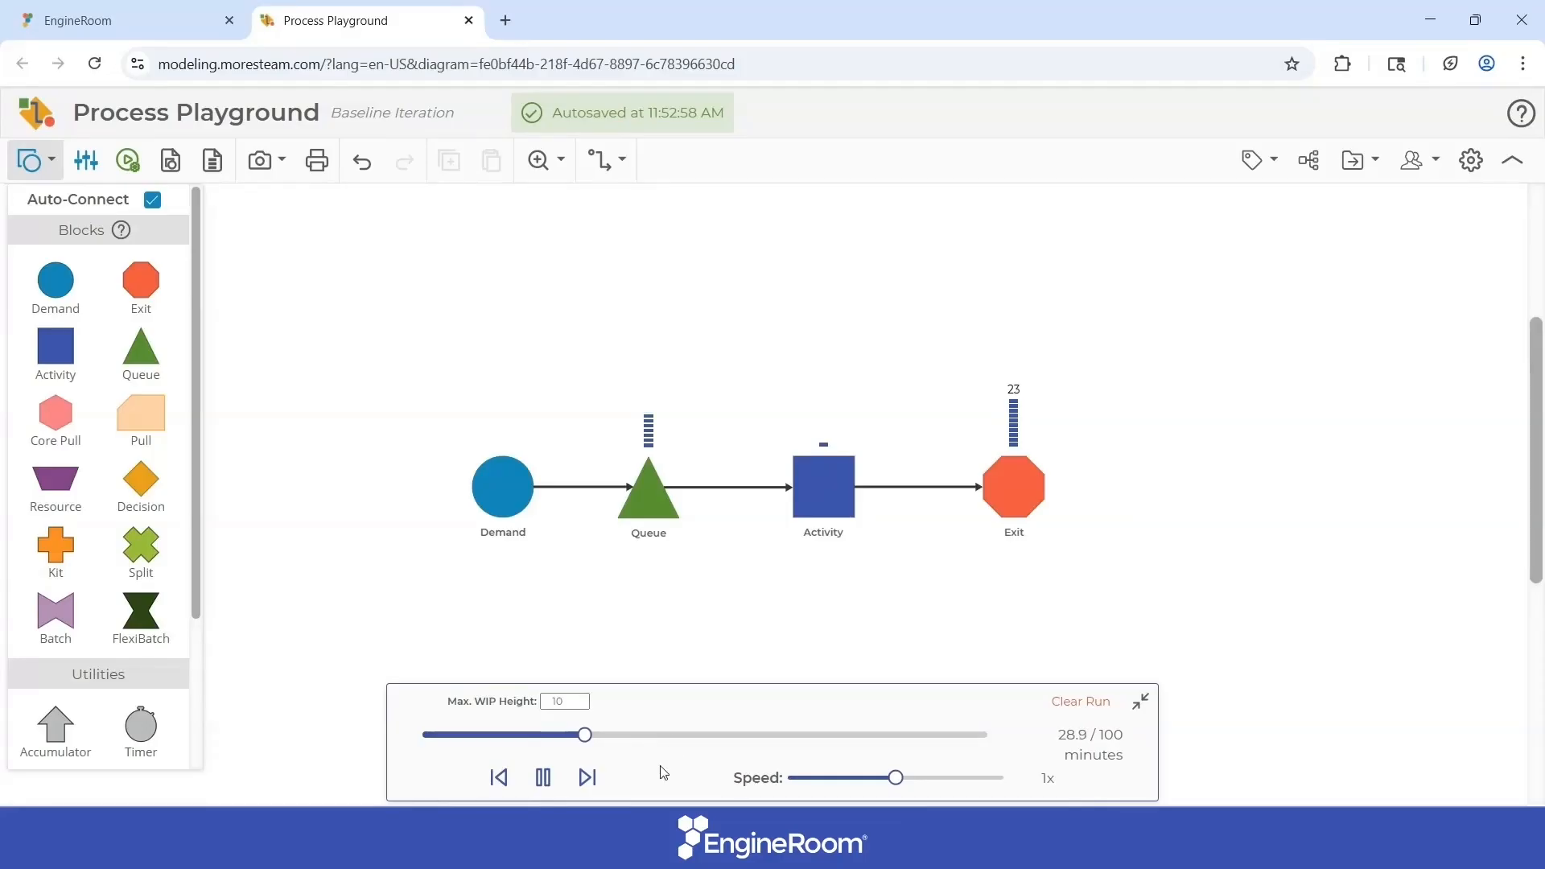
{"action": "left_click", "coordinate": [585, 780]}
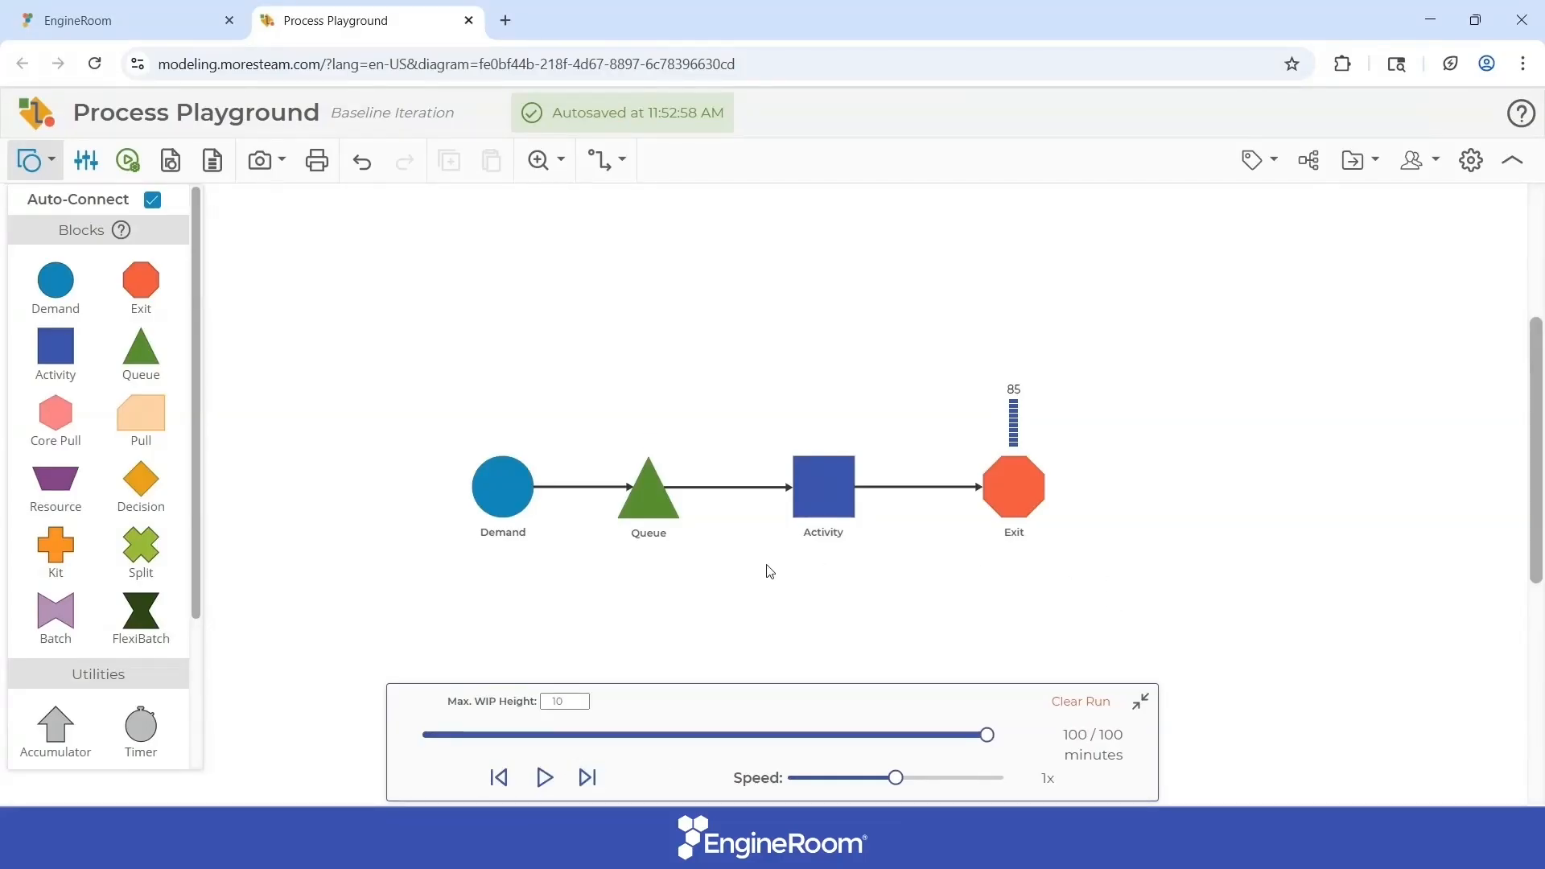
- Review the Queue block's result metrics and Queue Length graph, and the Exit block's results
{"action": "left_click", "coordinate": [648, 499]}
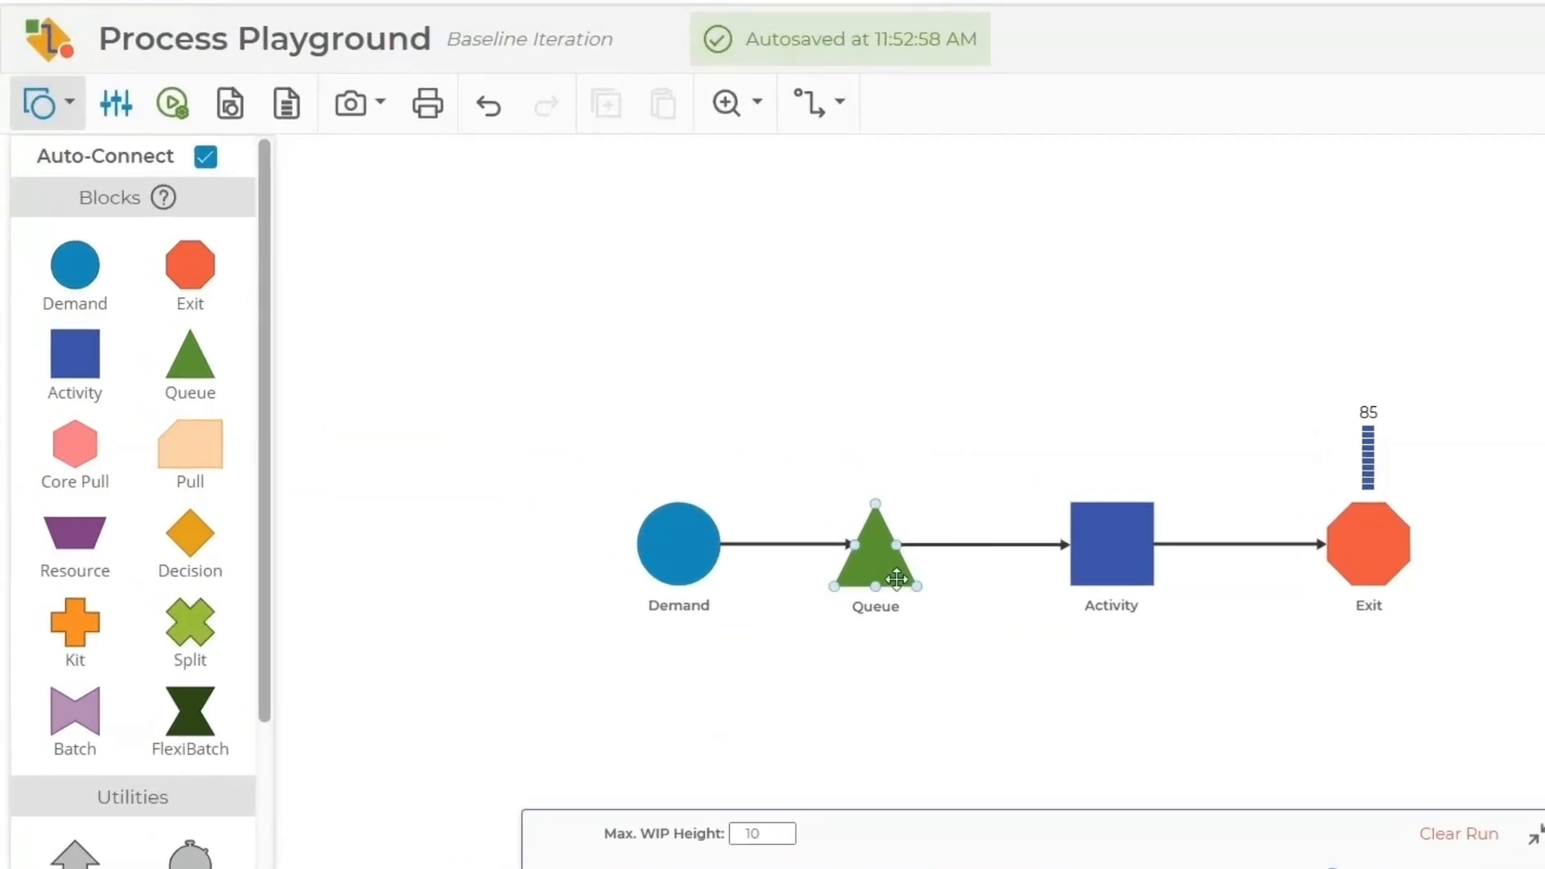
{"action": "double_click", "coordinate": [876, 555]}
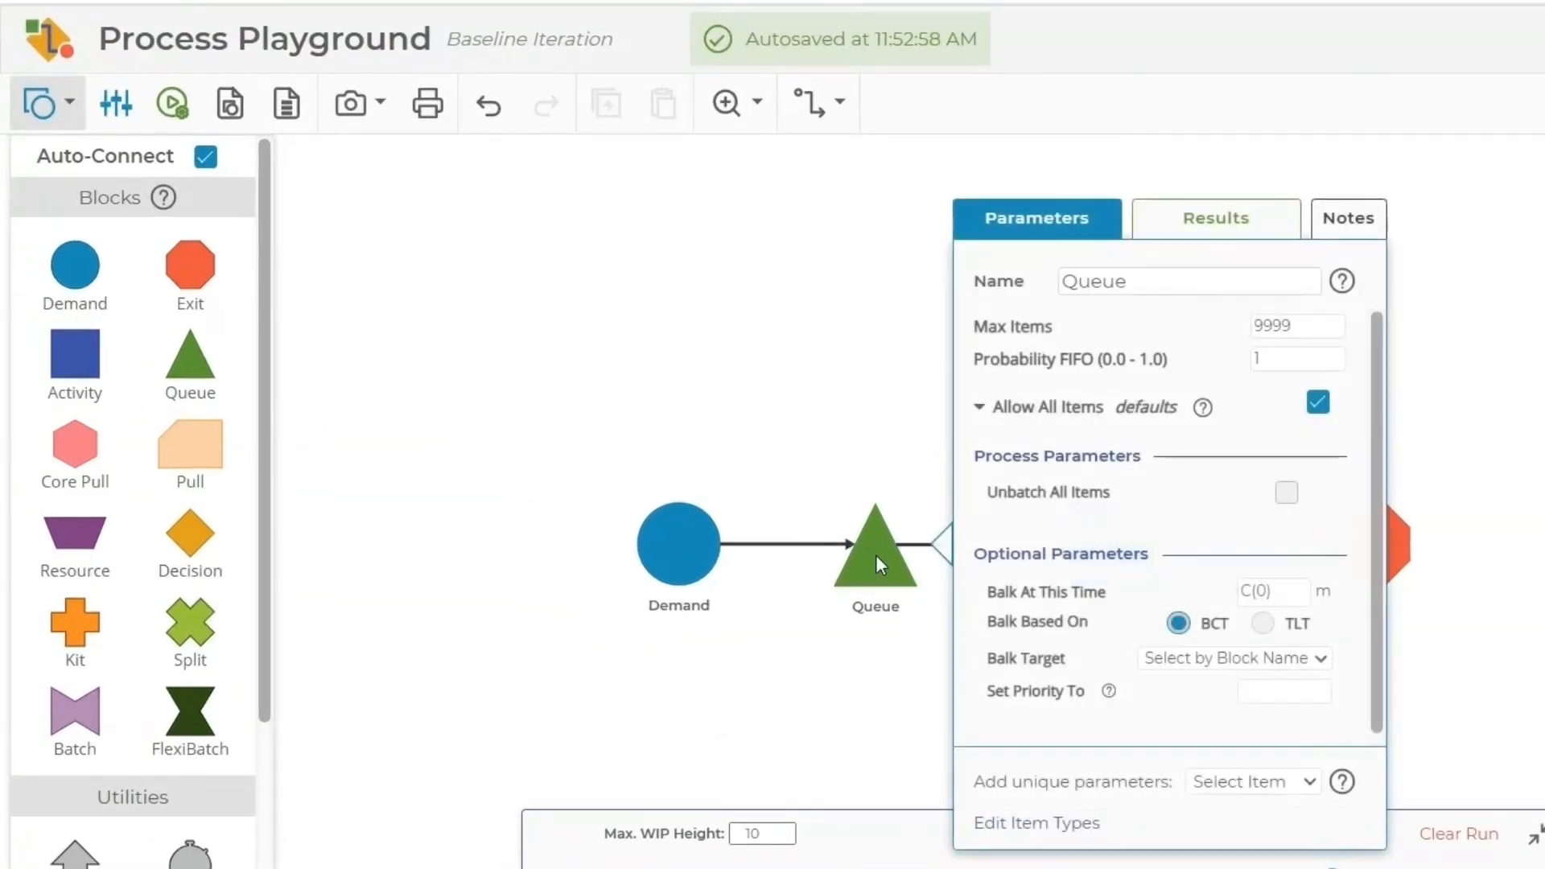
{"action": "left_click", "coordinate": [1196, 236]}
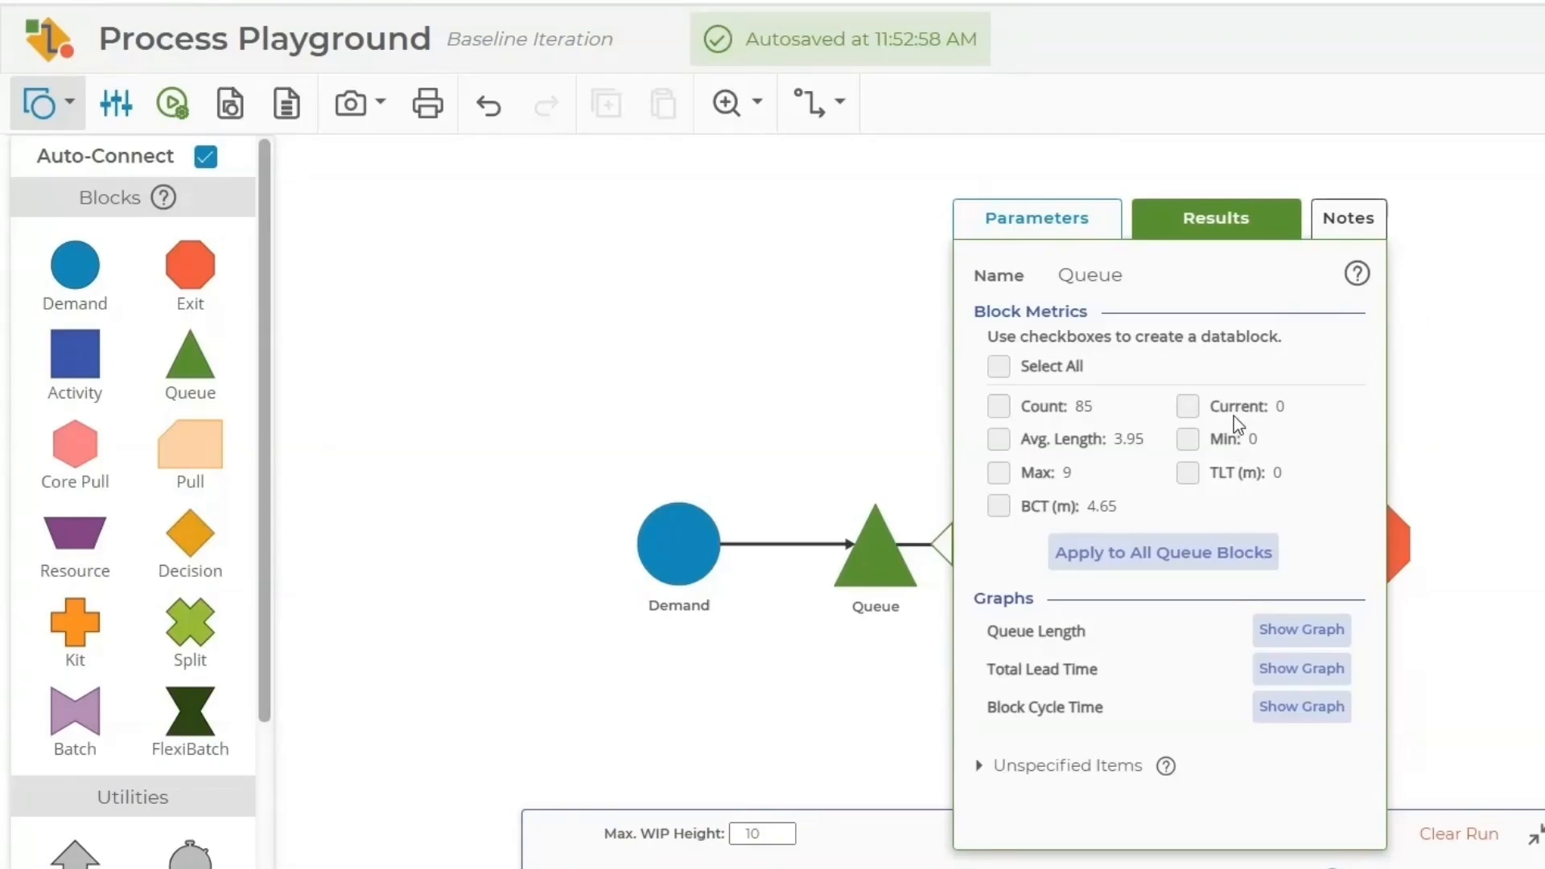
{"action": "left_click", "coordinate": [1305, 634]}
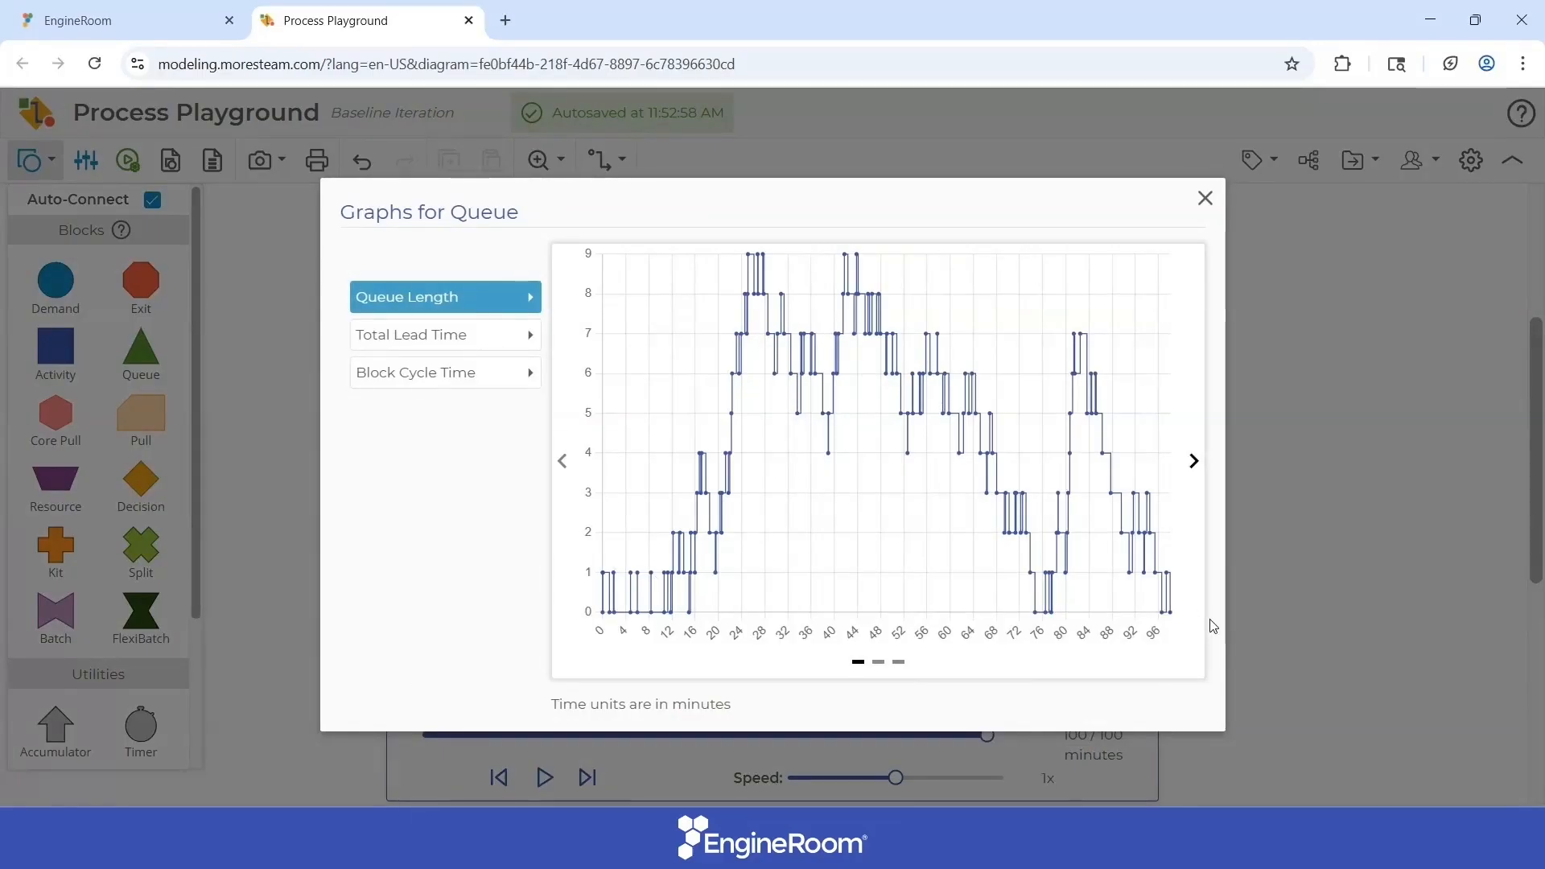
{"action": "mouse_move", "coordinate": [762, 259]}
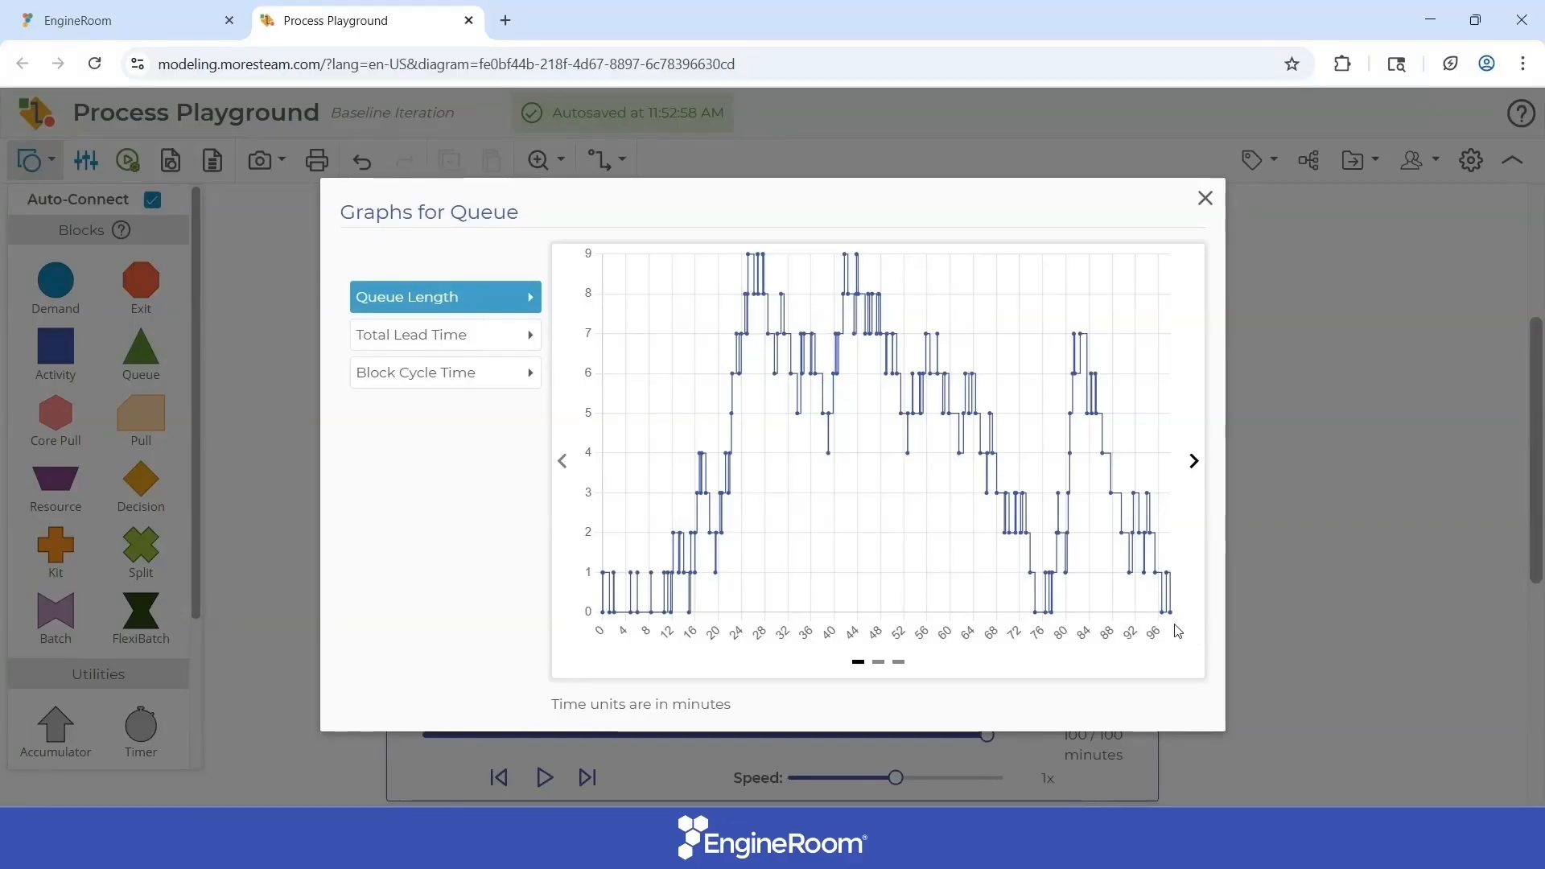
{"action": "mouse_move", "coordinate": [1174, 622]}
{"action": "left_click", "coordinate": [1207, 199]}
{"action": "left_click", "coordinate": [1269, 520]}
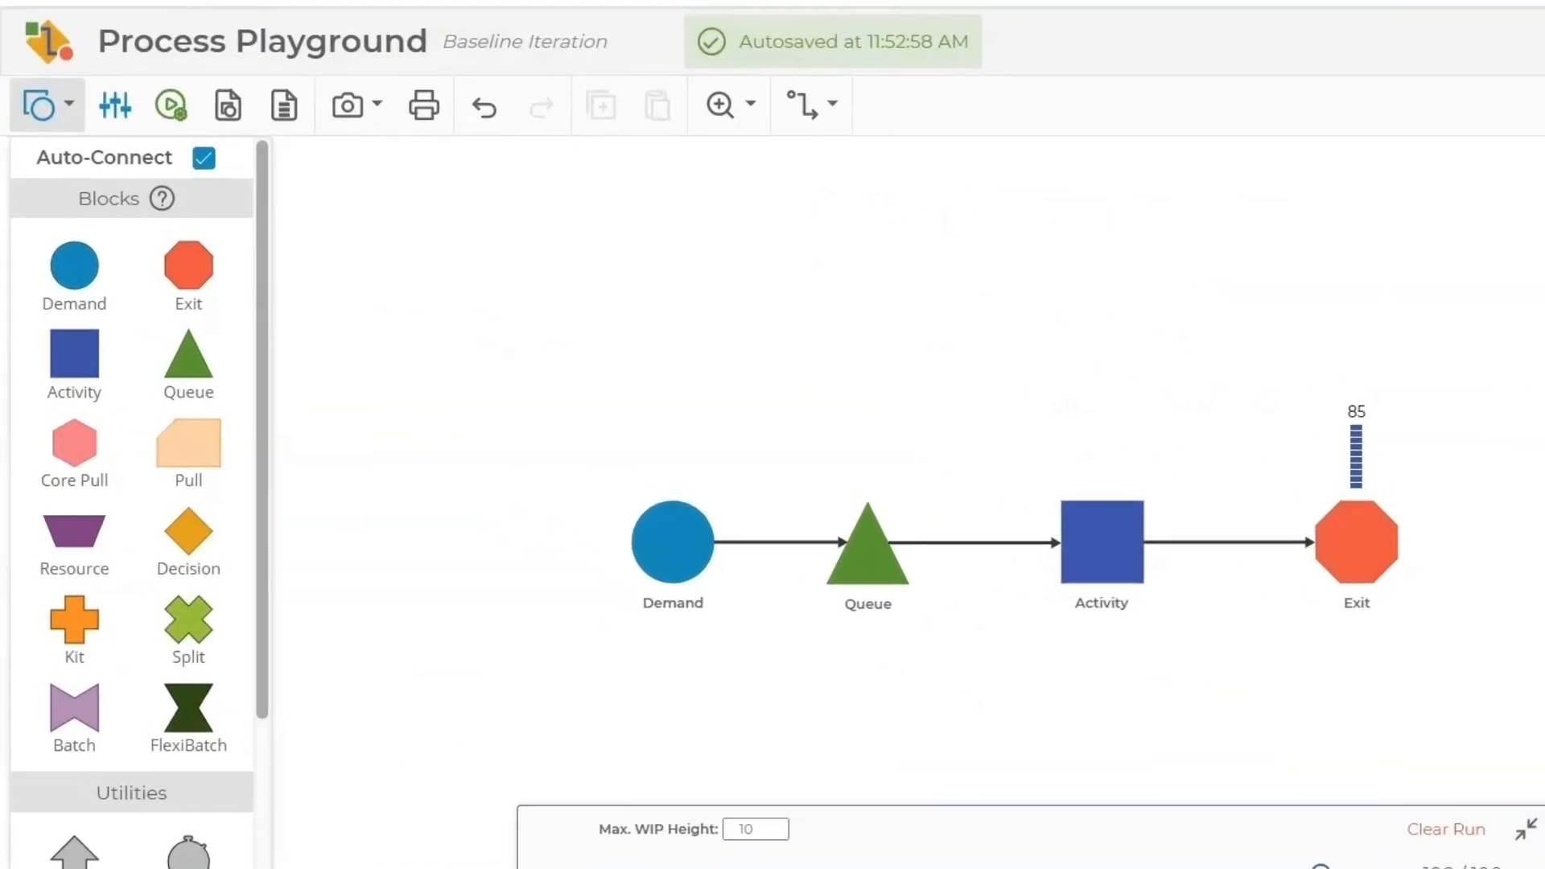
{"action": "left_click", "coordinate": [826, 484]}
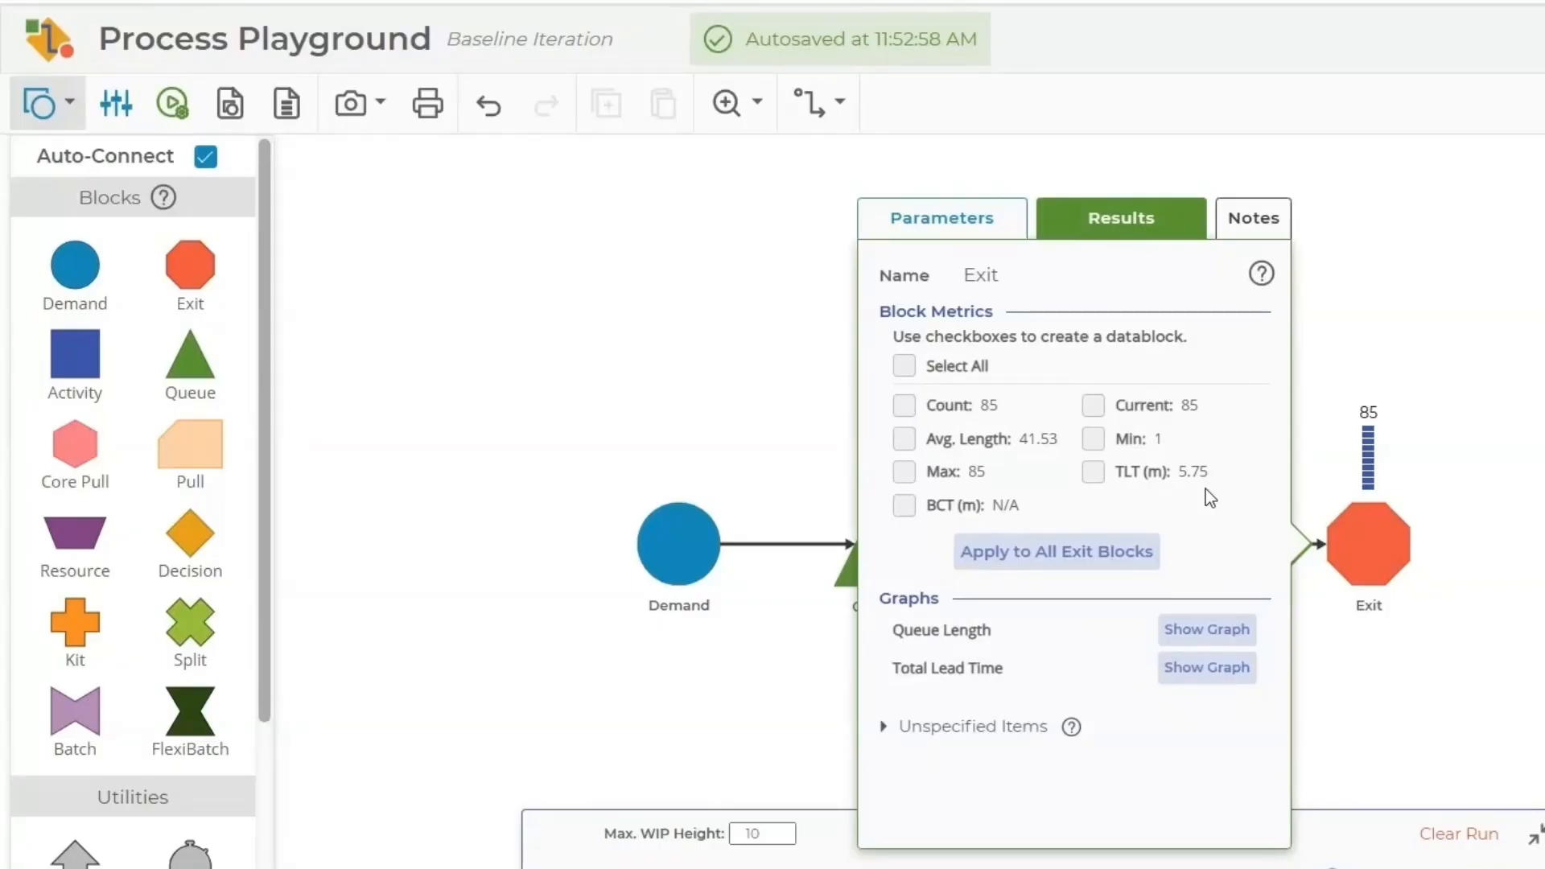
{"action": "left_click", "coordinate": [1316, 565]}
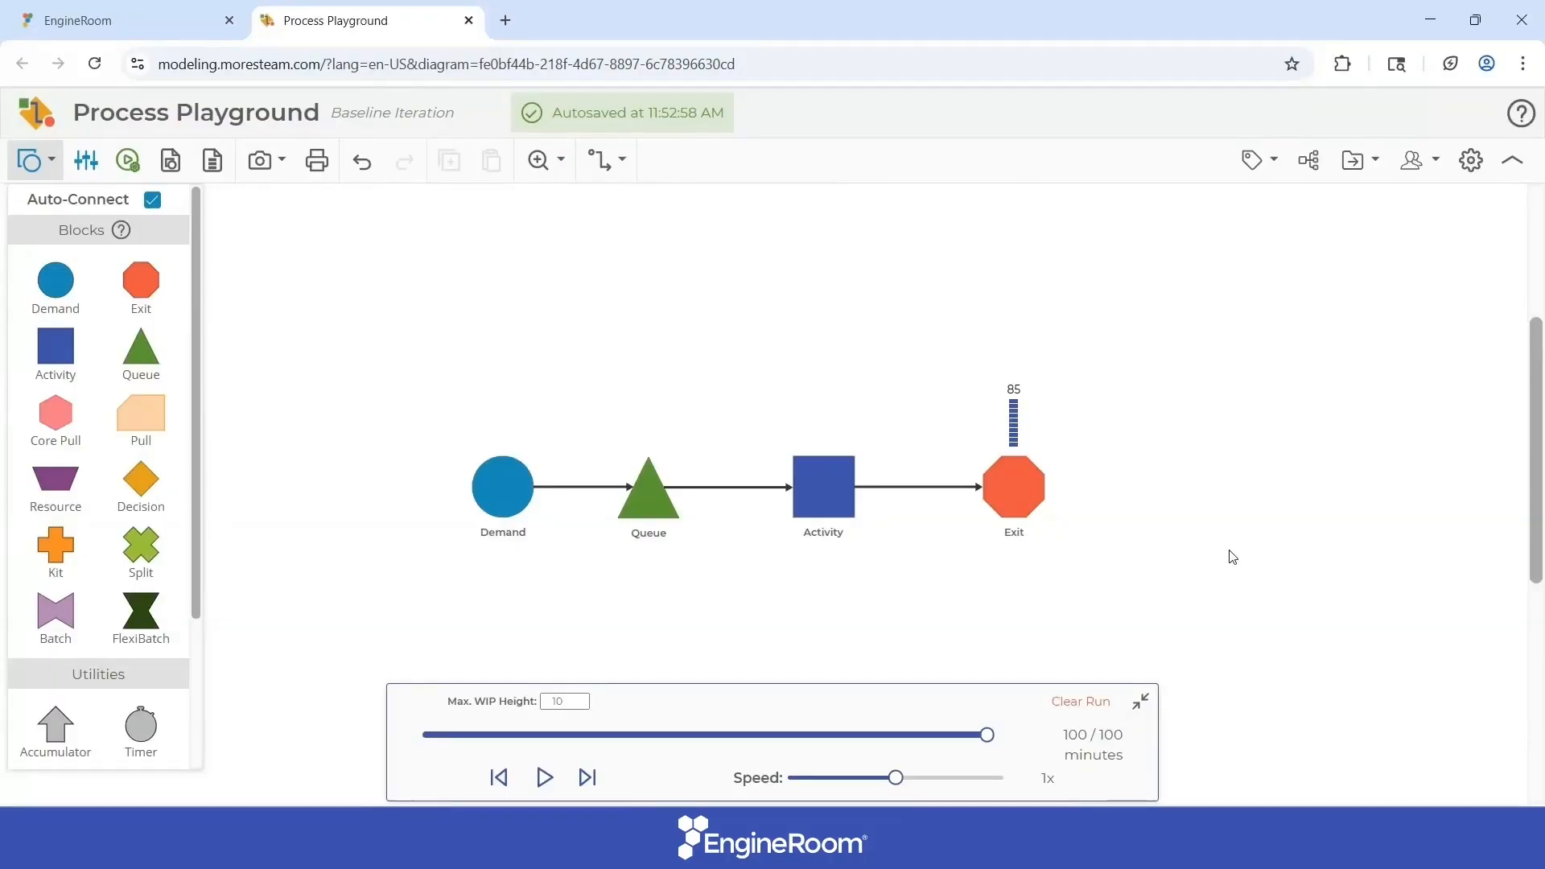
- Create a second item type named "Item 2" and close the Item Types dialog
{"action": "left_click", "coordinate": [86, 160]}
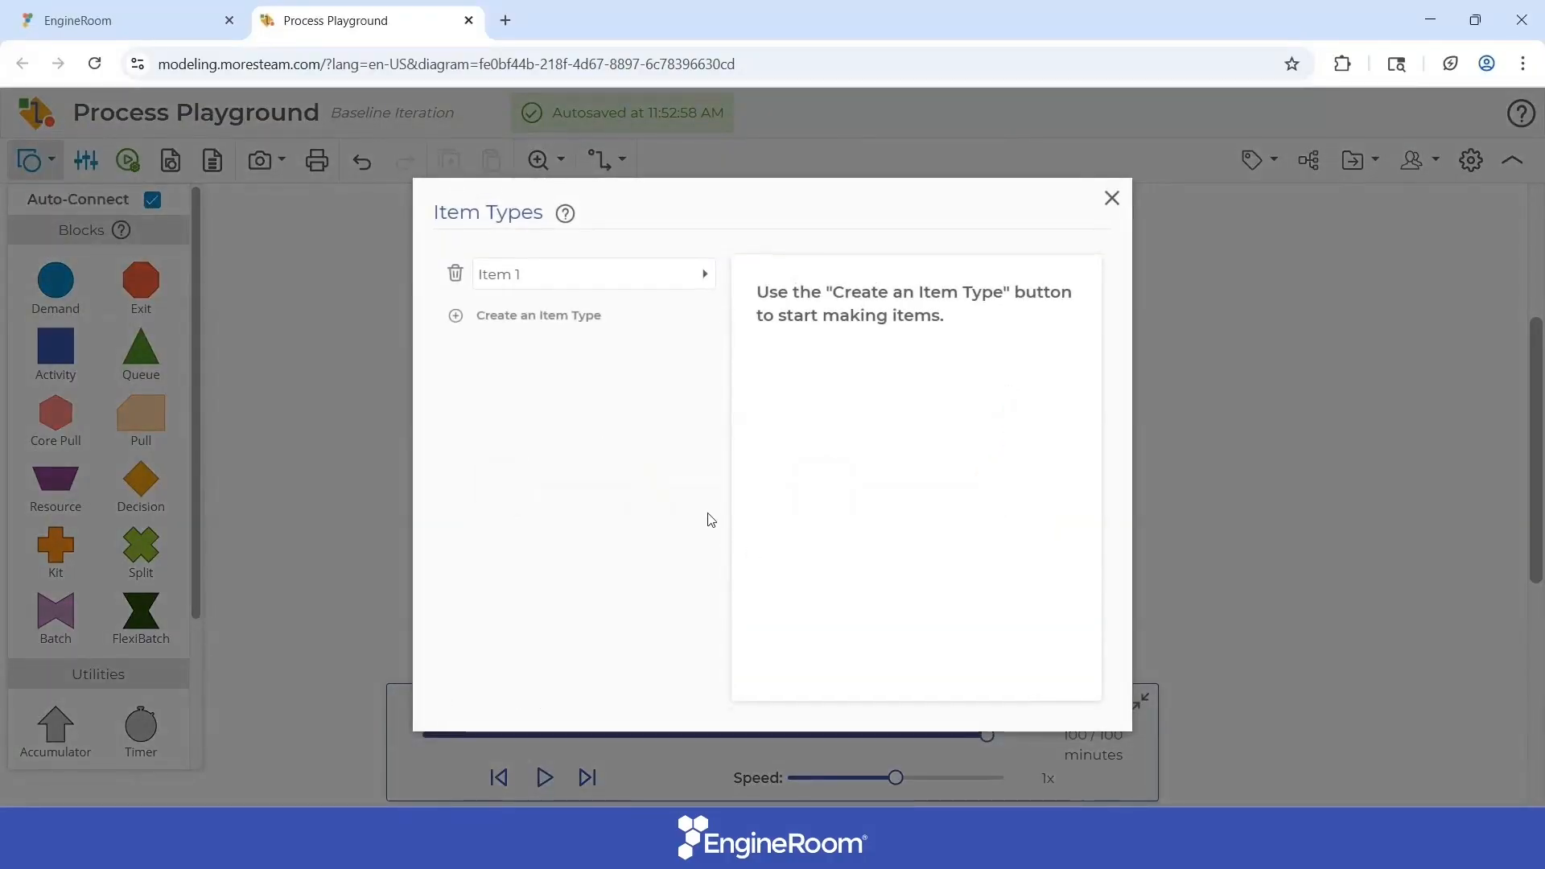
{"action": "left_click", "coordinate": [691, 280]}
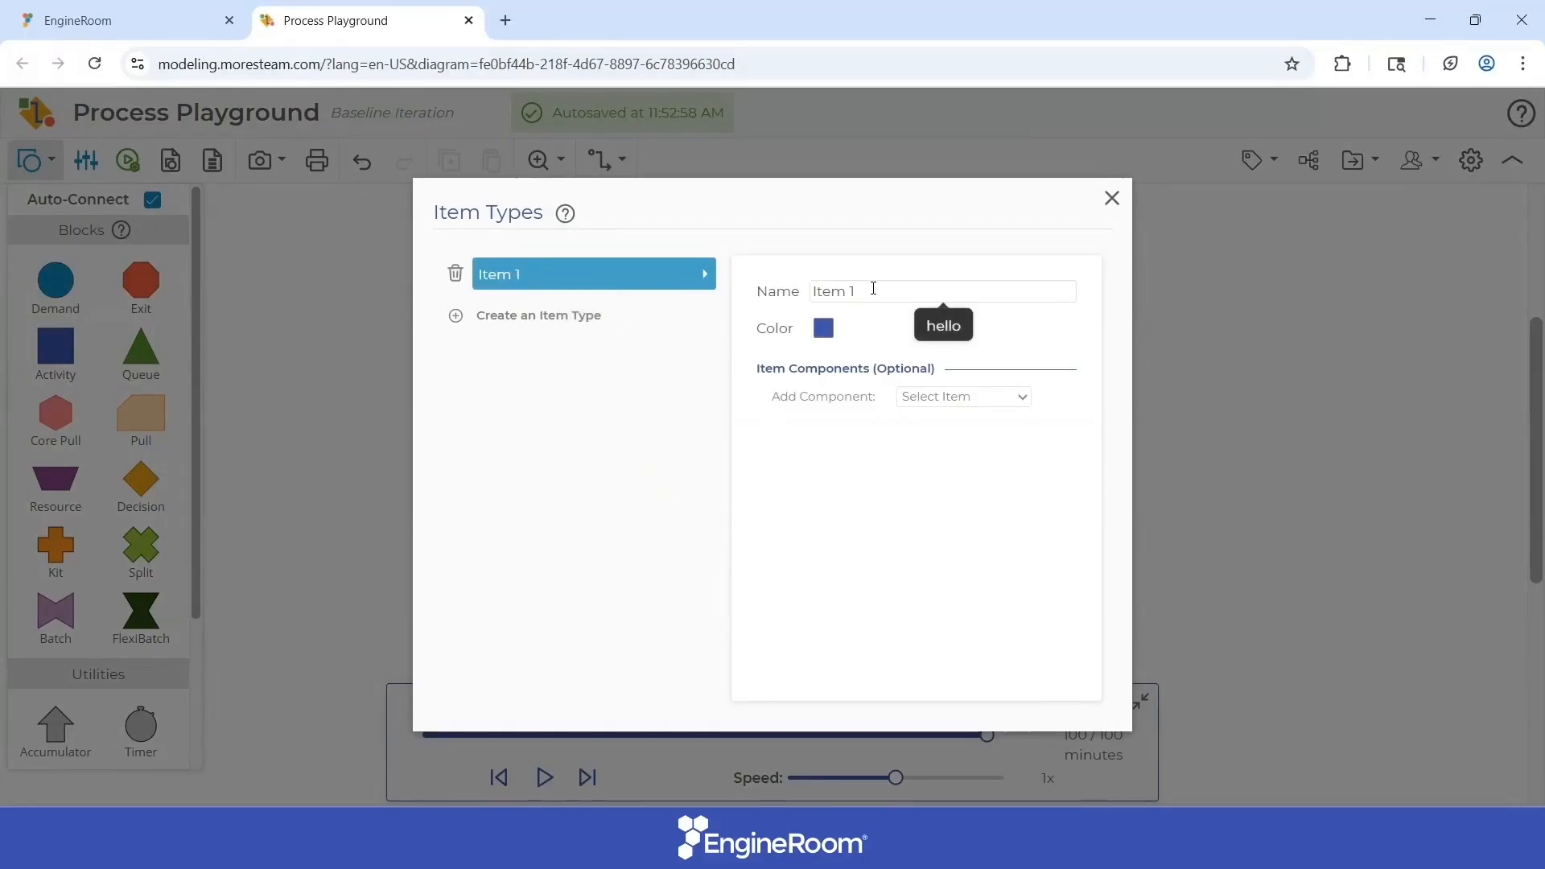
{"action": "left_click", "coordinate": [552, 316]}
{"action": "triple_click", "coordinate": [855, 292]}
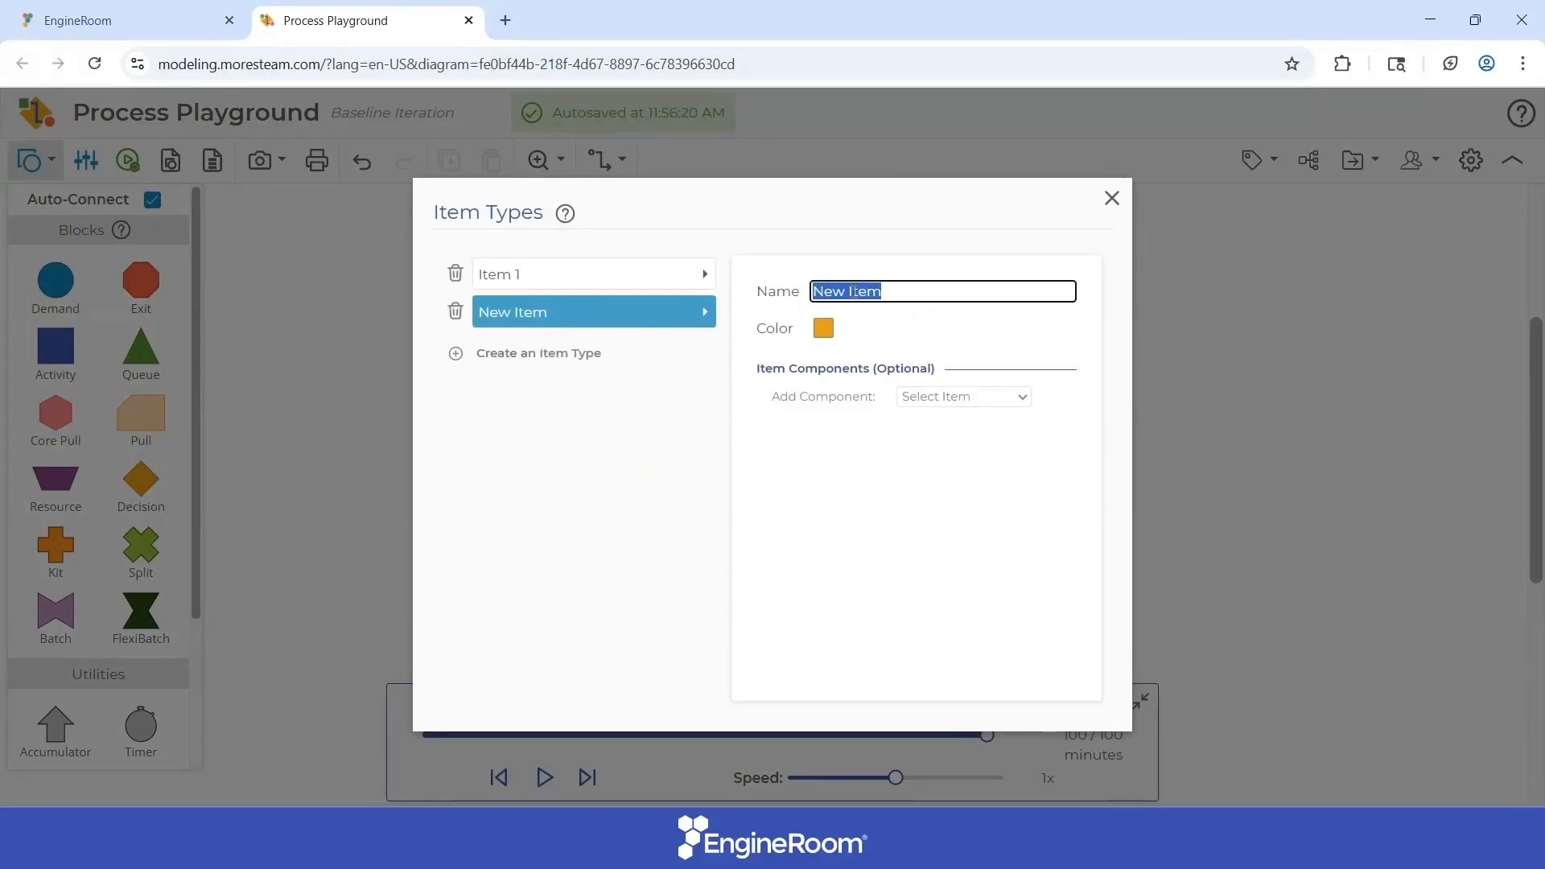
{"action": "type", "text": "Items"}
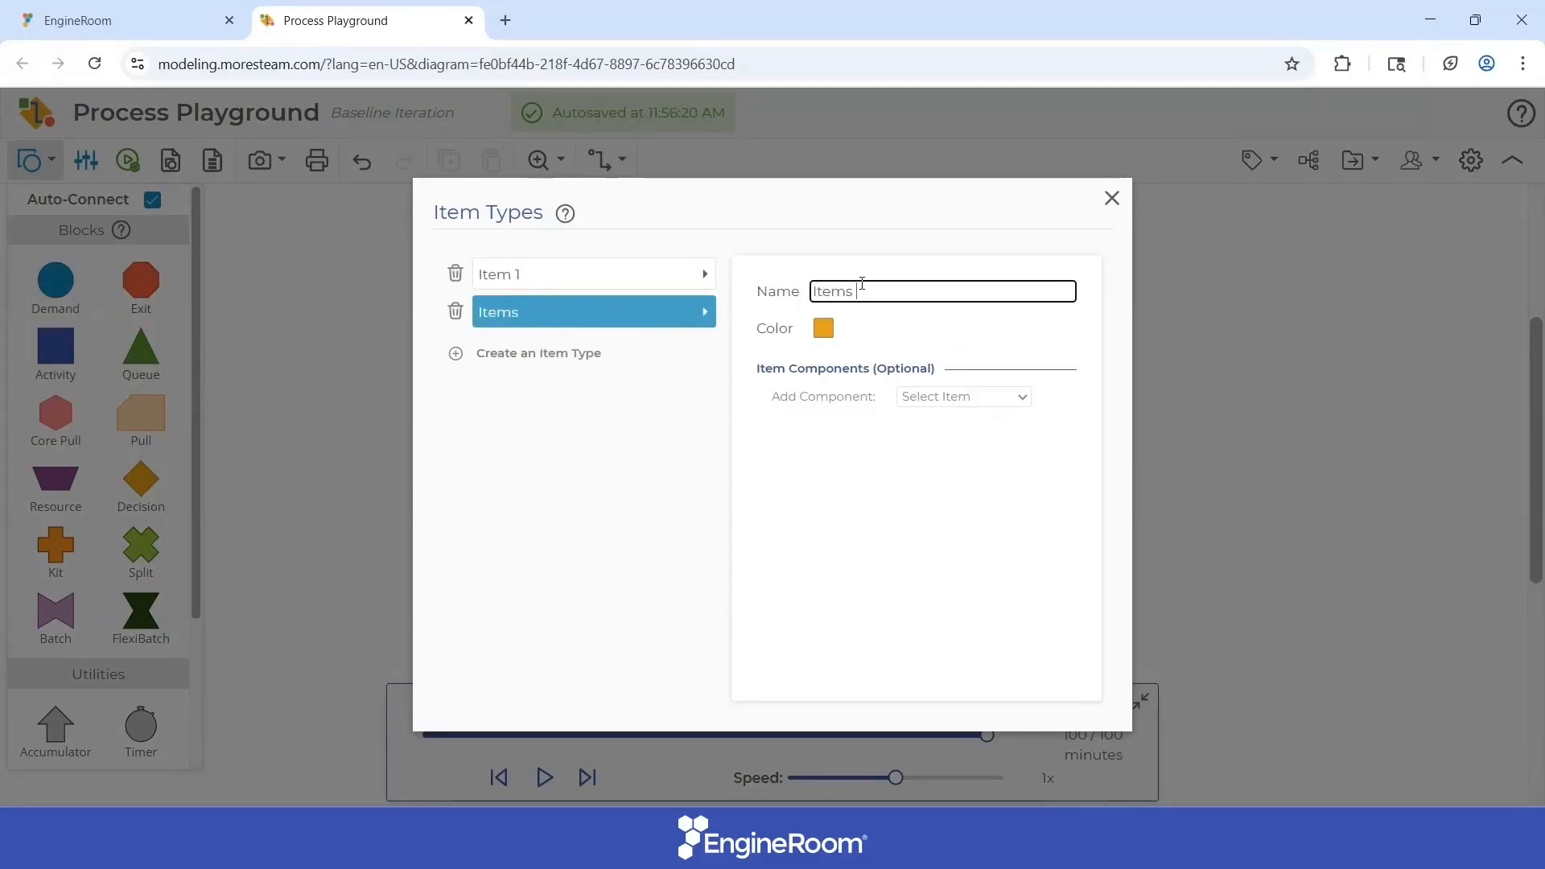
{"action": "key", "text": "BackSpace"}
{"action": "key", "text": "BackSpace"}
{"action": "type", "text": "2"}
{"action": "left_click", "coordinate": [962, 516]}
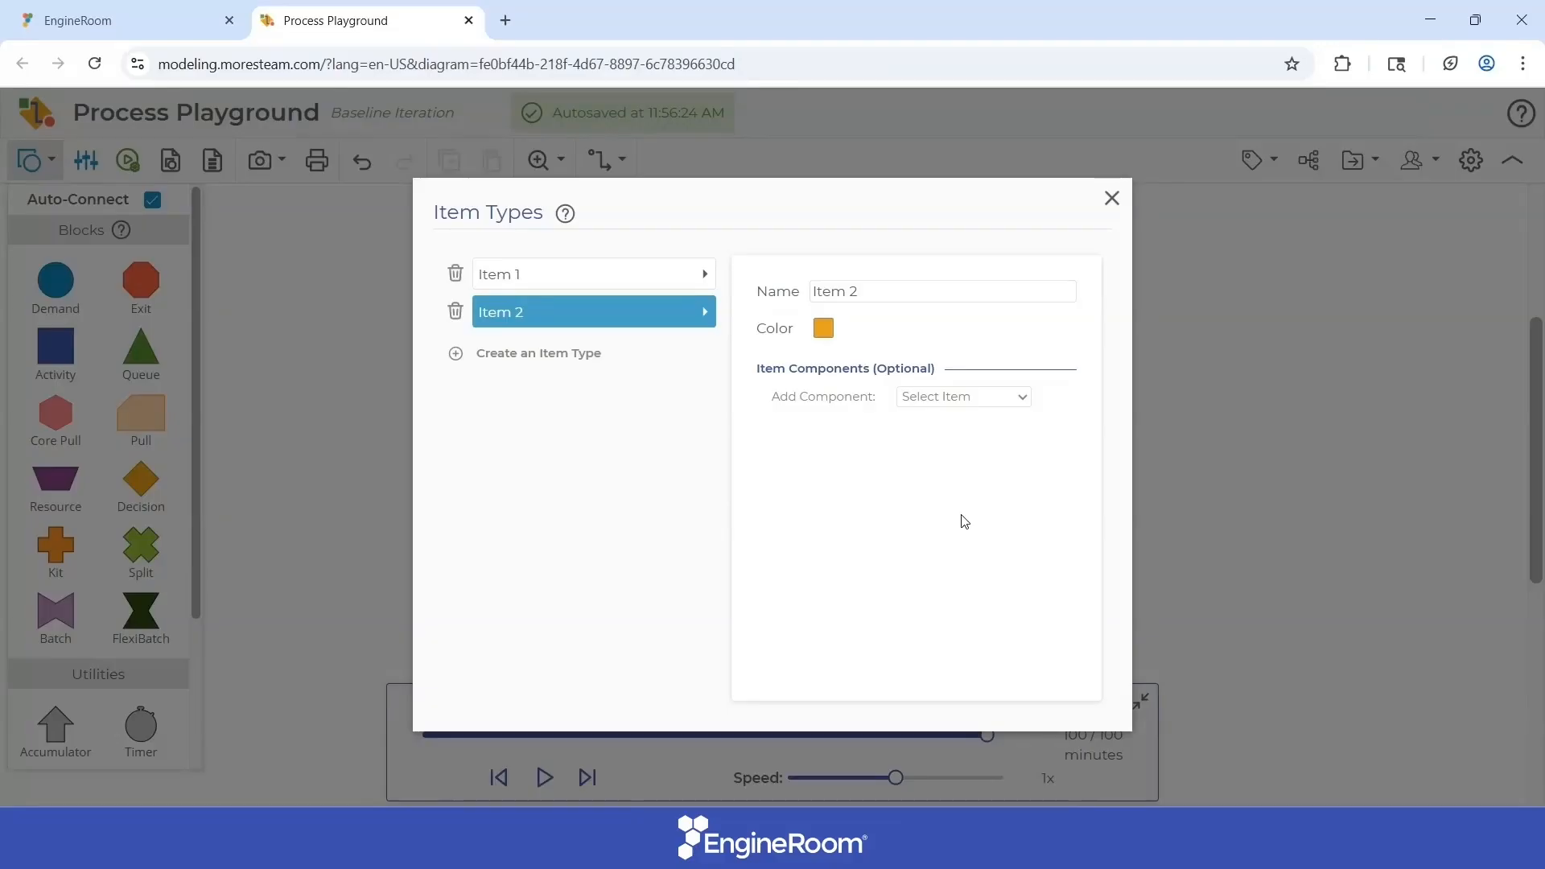
{"action": "left_click", "coordinate": [1112, 198]}
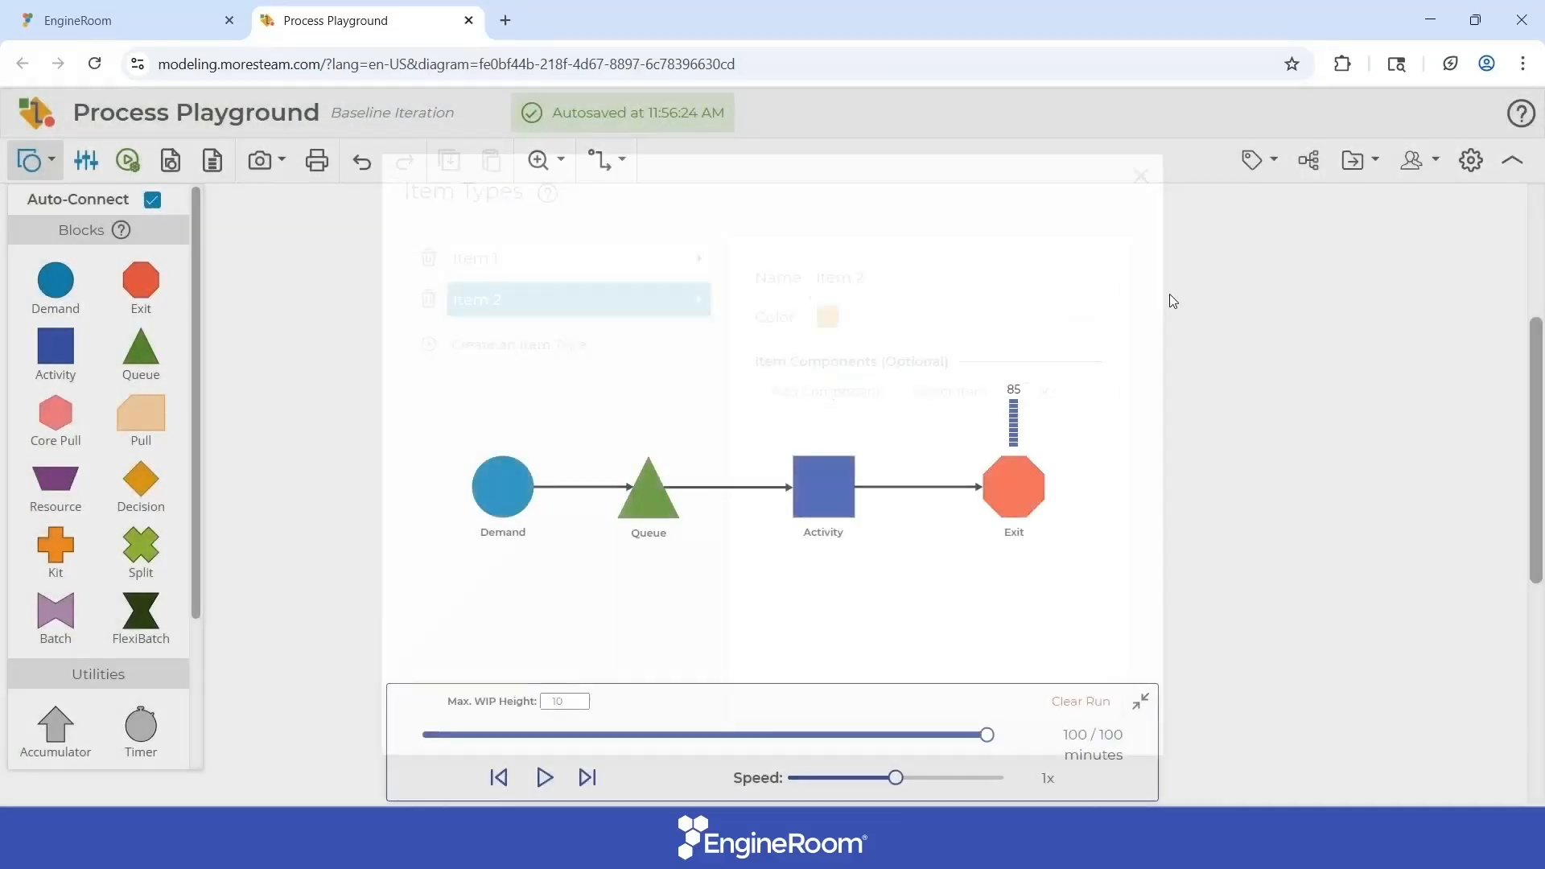
- Add Item 2 as an additional demand in the Demand block's parameters
{"action": "left_click", "coordinate": [505, 485]}
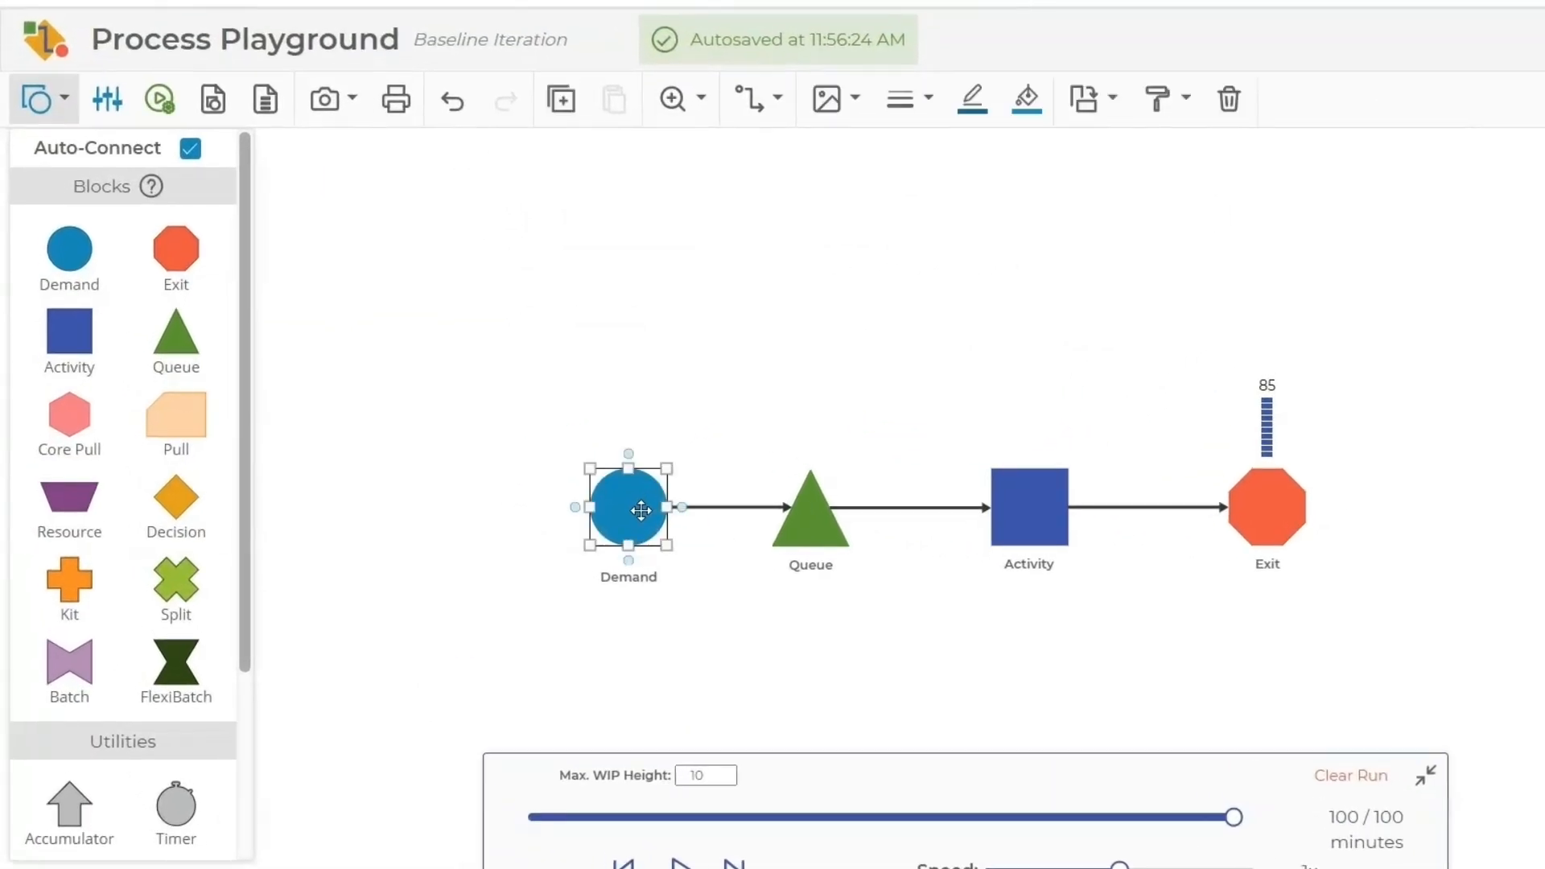
{"action": "double_click", "coordinate": [641, 510]}
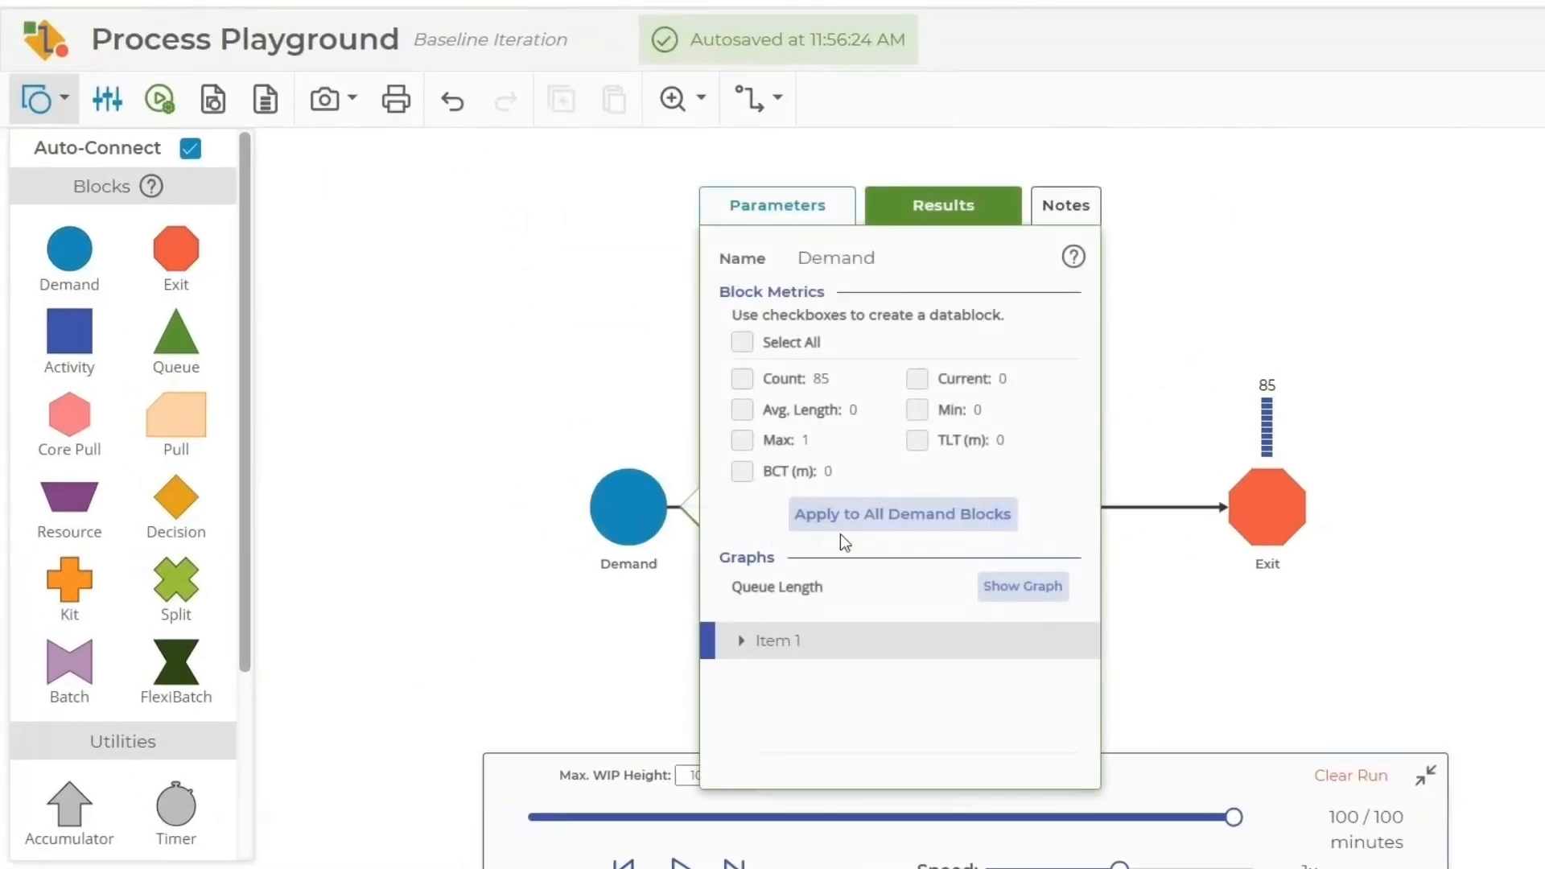
{"action": "left_click", "coordinate": [791, 208]}
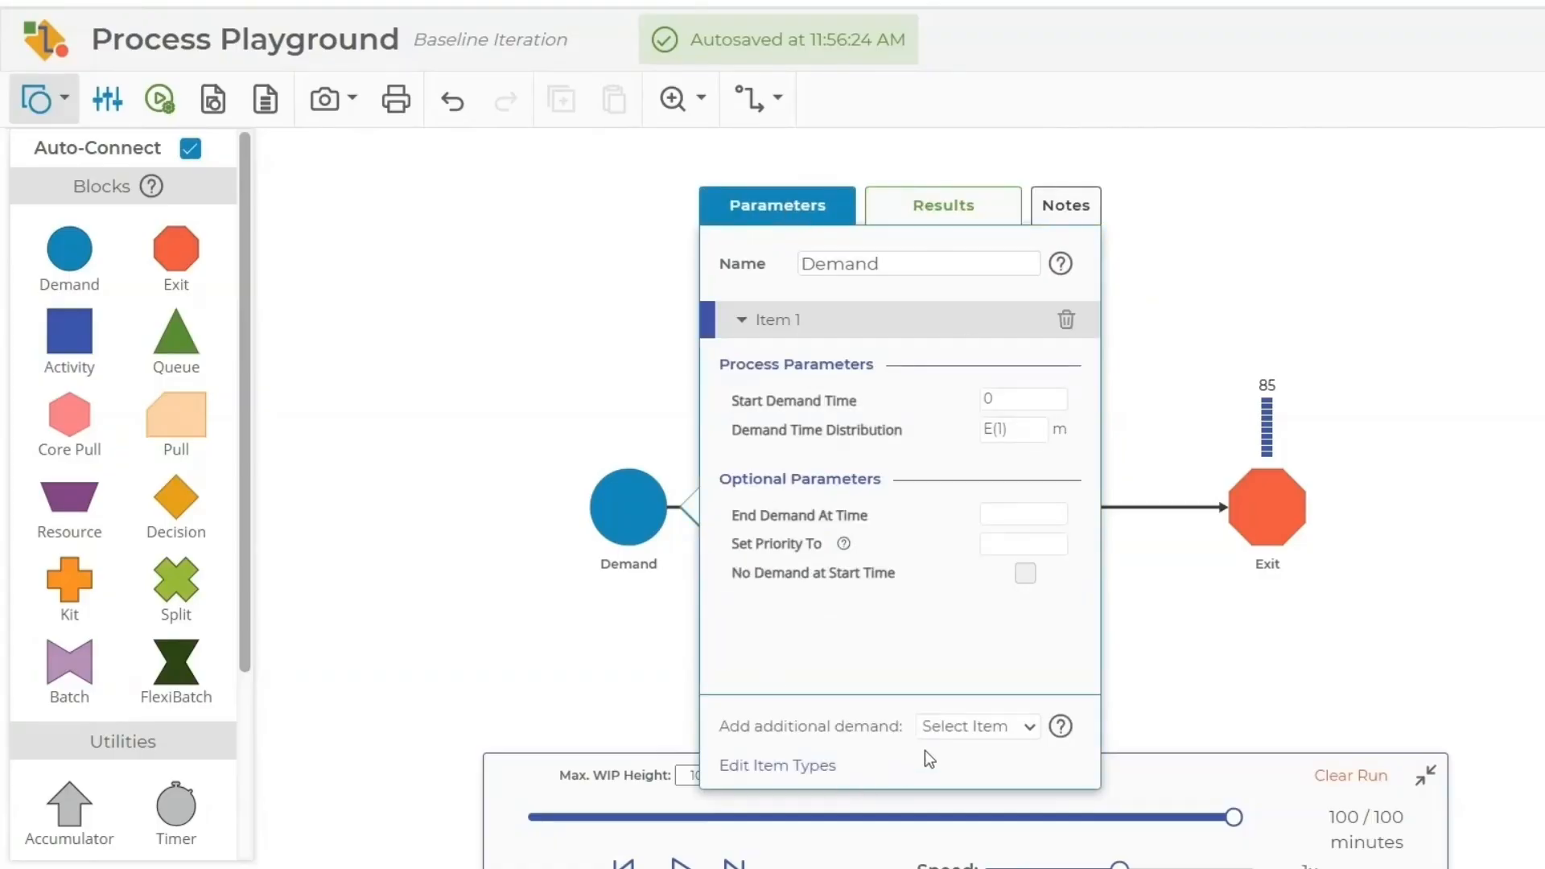
{"action": "left_click", "coordinate": [965, 728]}
{"action": "left_click", "coordinate": [976, 820]}
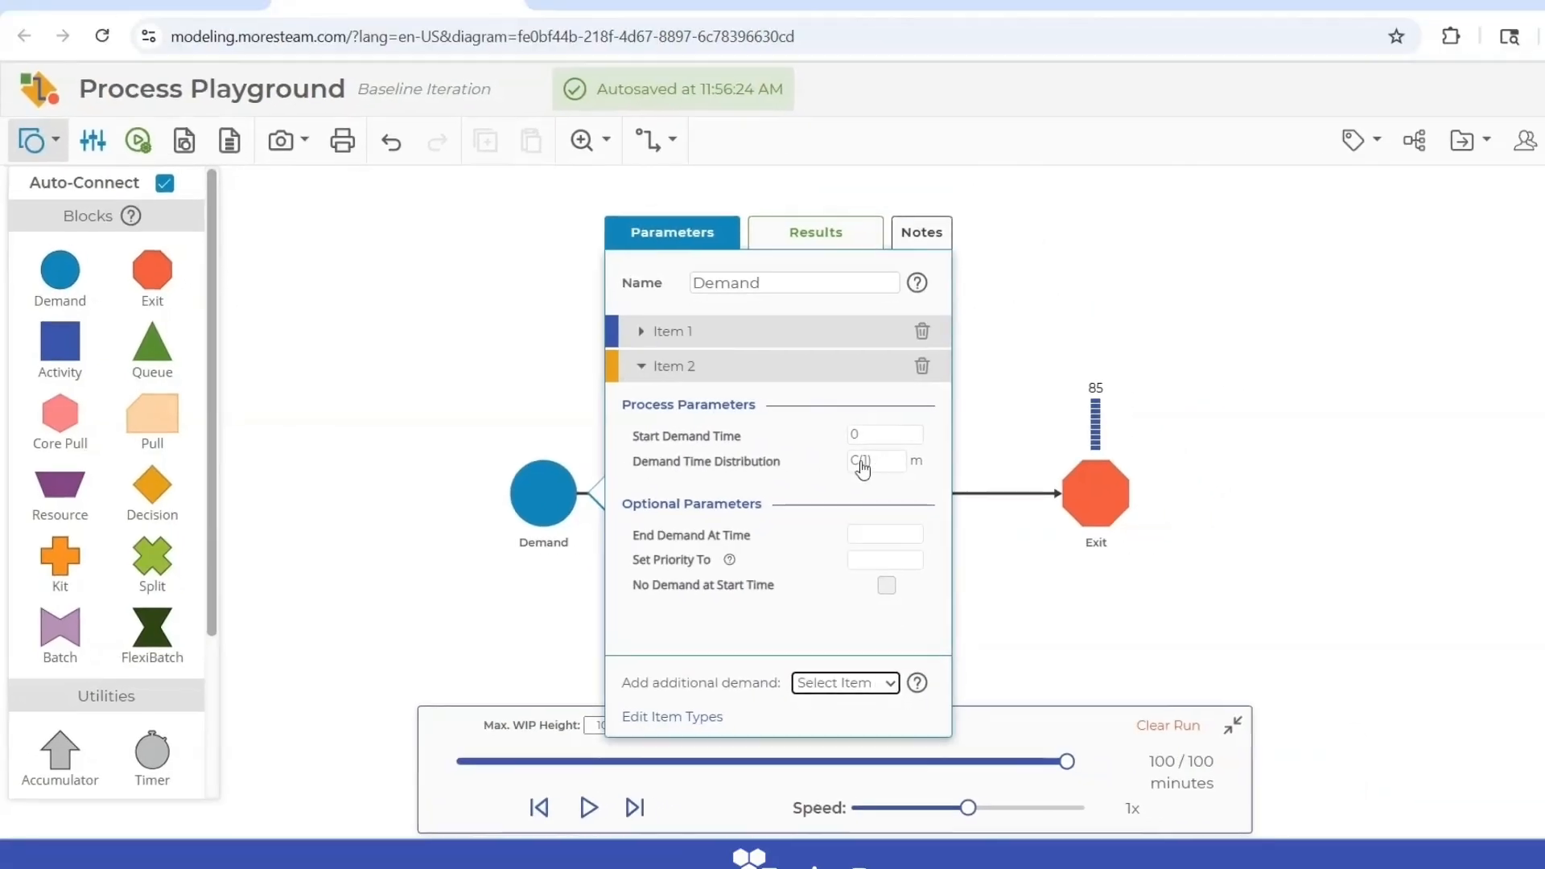
- Set Item 2's demand time distribution to Exponential with a mean of 2 minutes and close the Demand block's parameters
{"action": "left_click", "coordinate": [862, 458]}
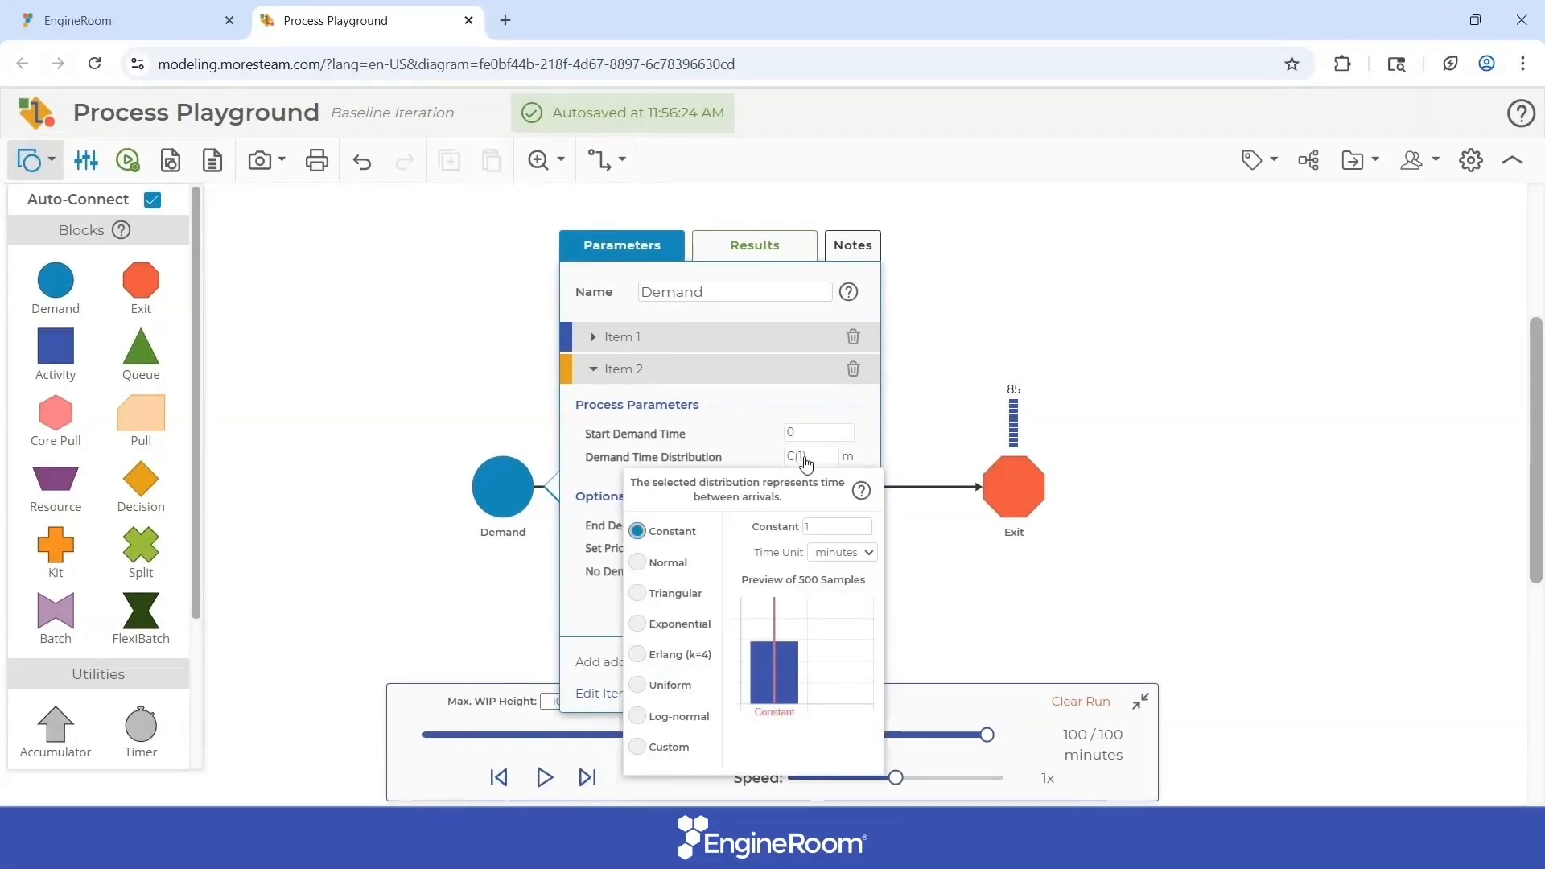
{"action": "left_click", "coordinate": [700, 649]}
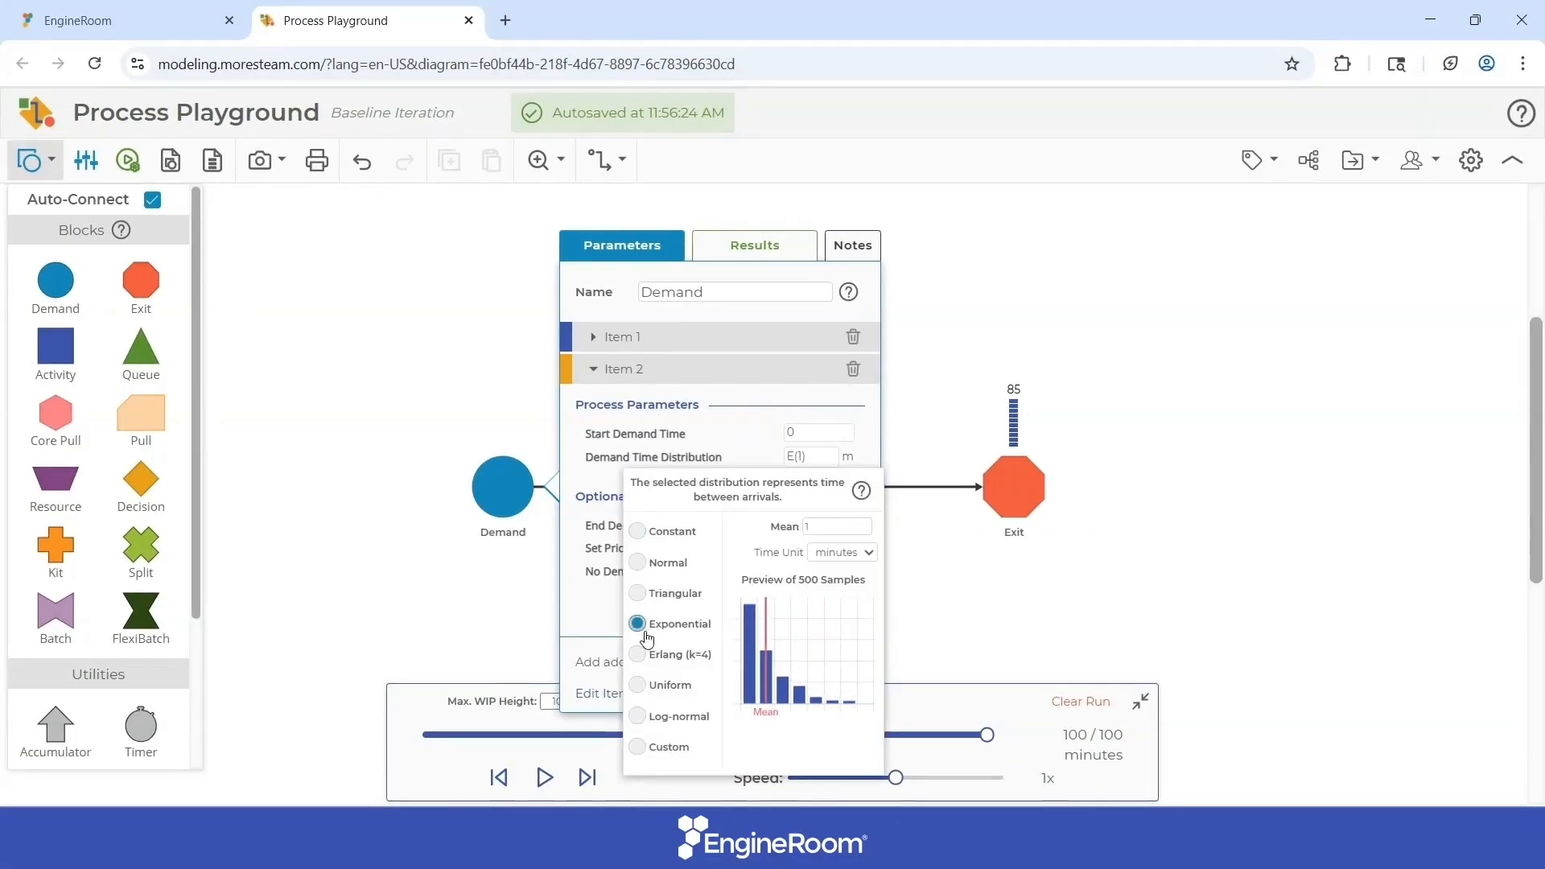
{"action": "left_click", "coordinate": [826, 529]}
{"action": "type", "text": "2"}
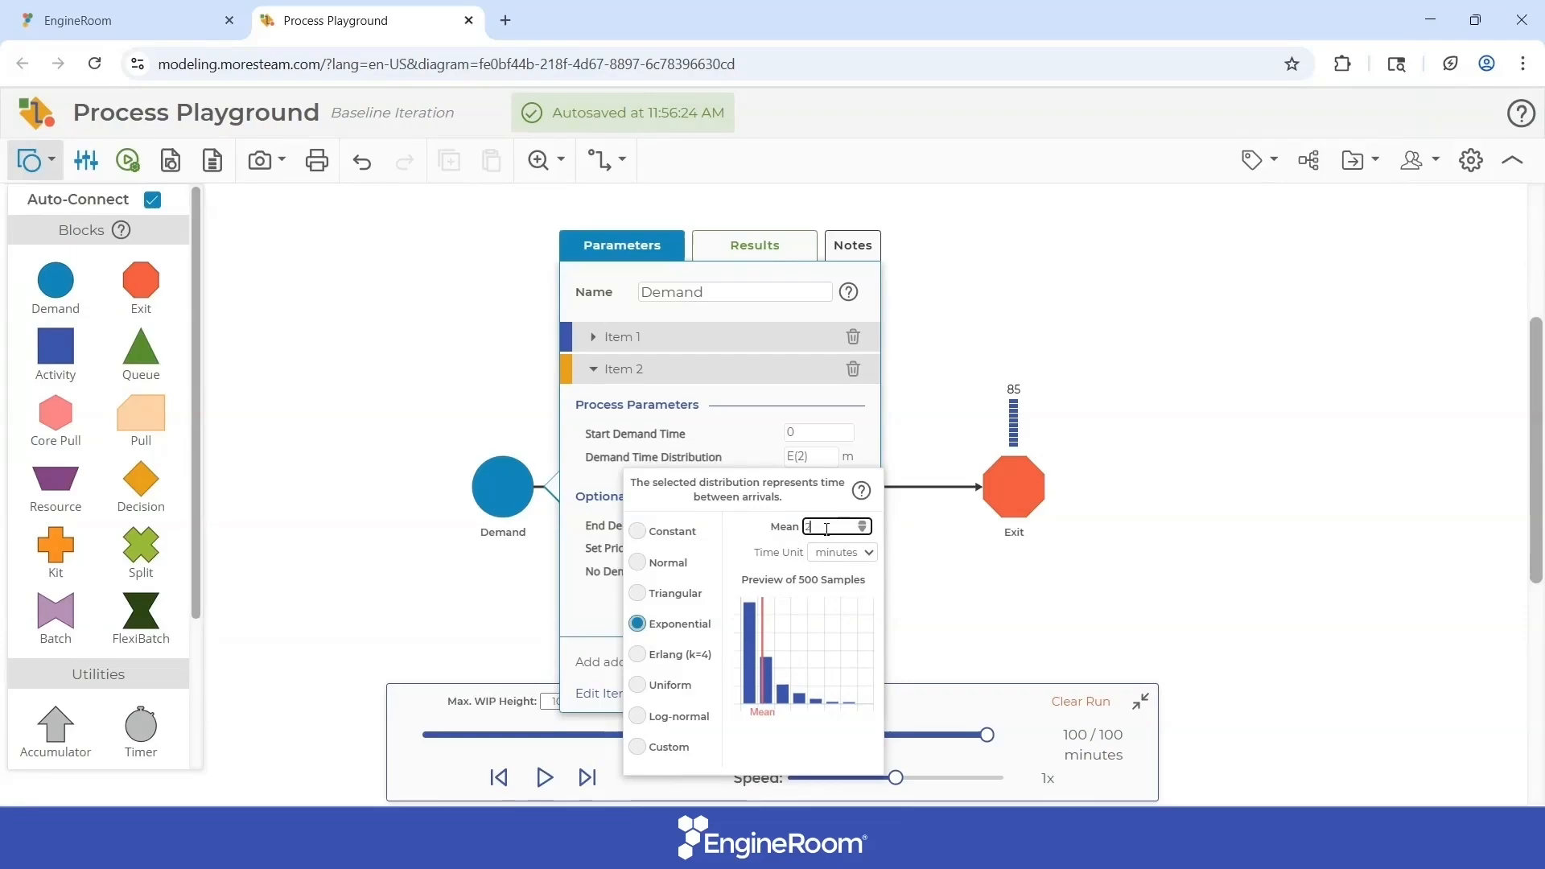
{"action": "left_click", "coordinate": [818, 489]}
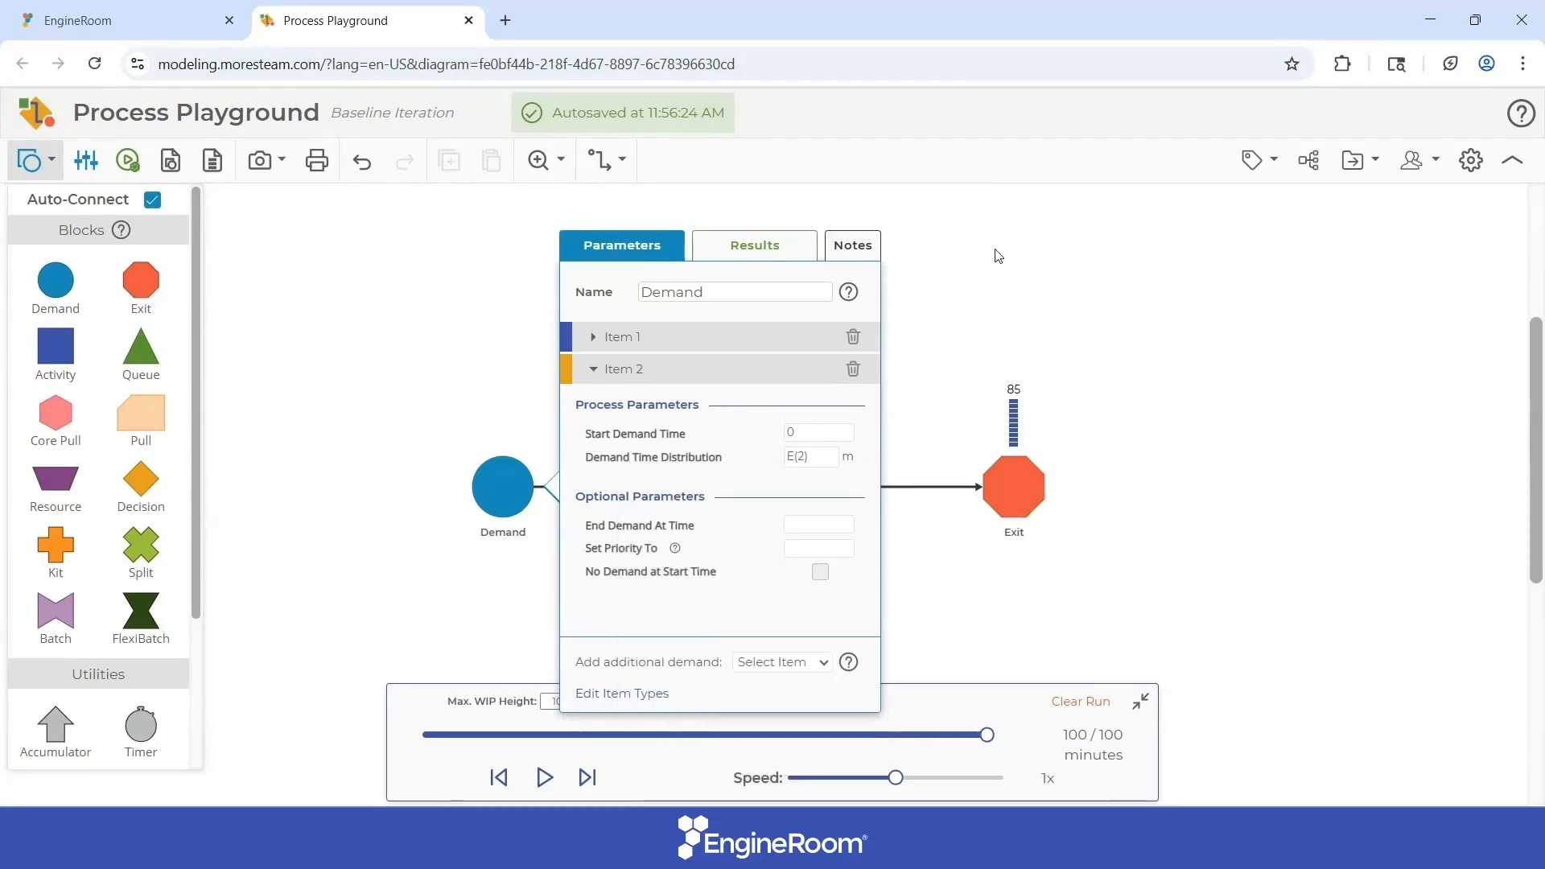
{"action": "left_click", "coordinate": [1172, 570]}
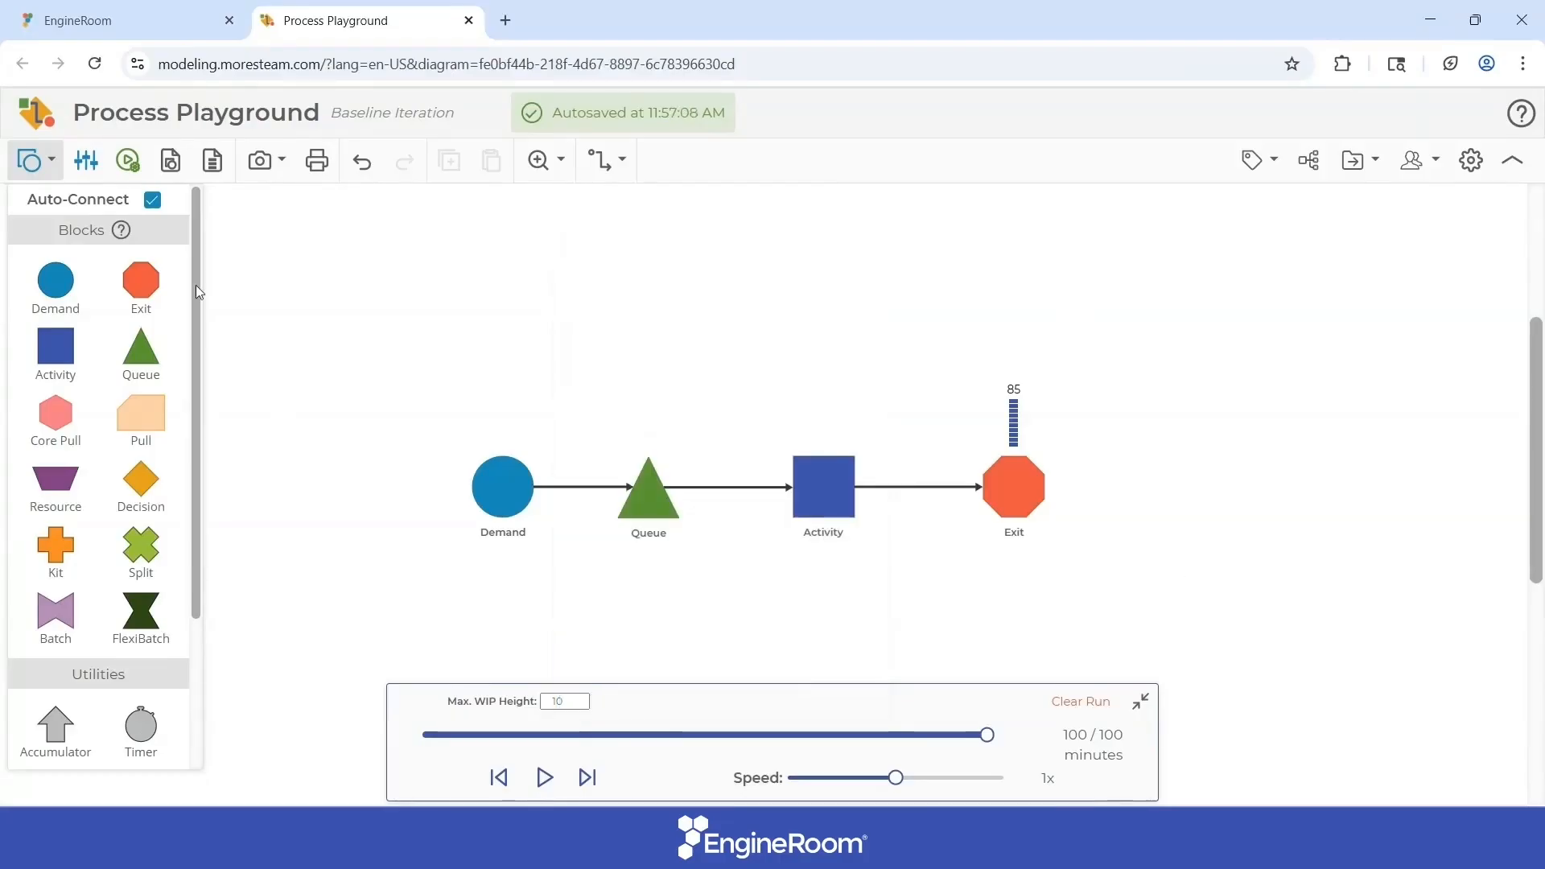
- Run the model for 100 minutes with both item types, skip the animation to its end, and close Process Playground
{"action": "left_click", "coordinate": [129, 161]}
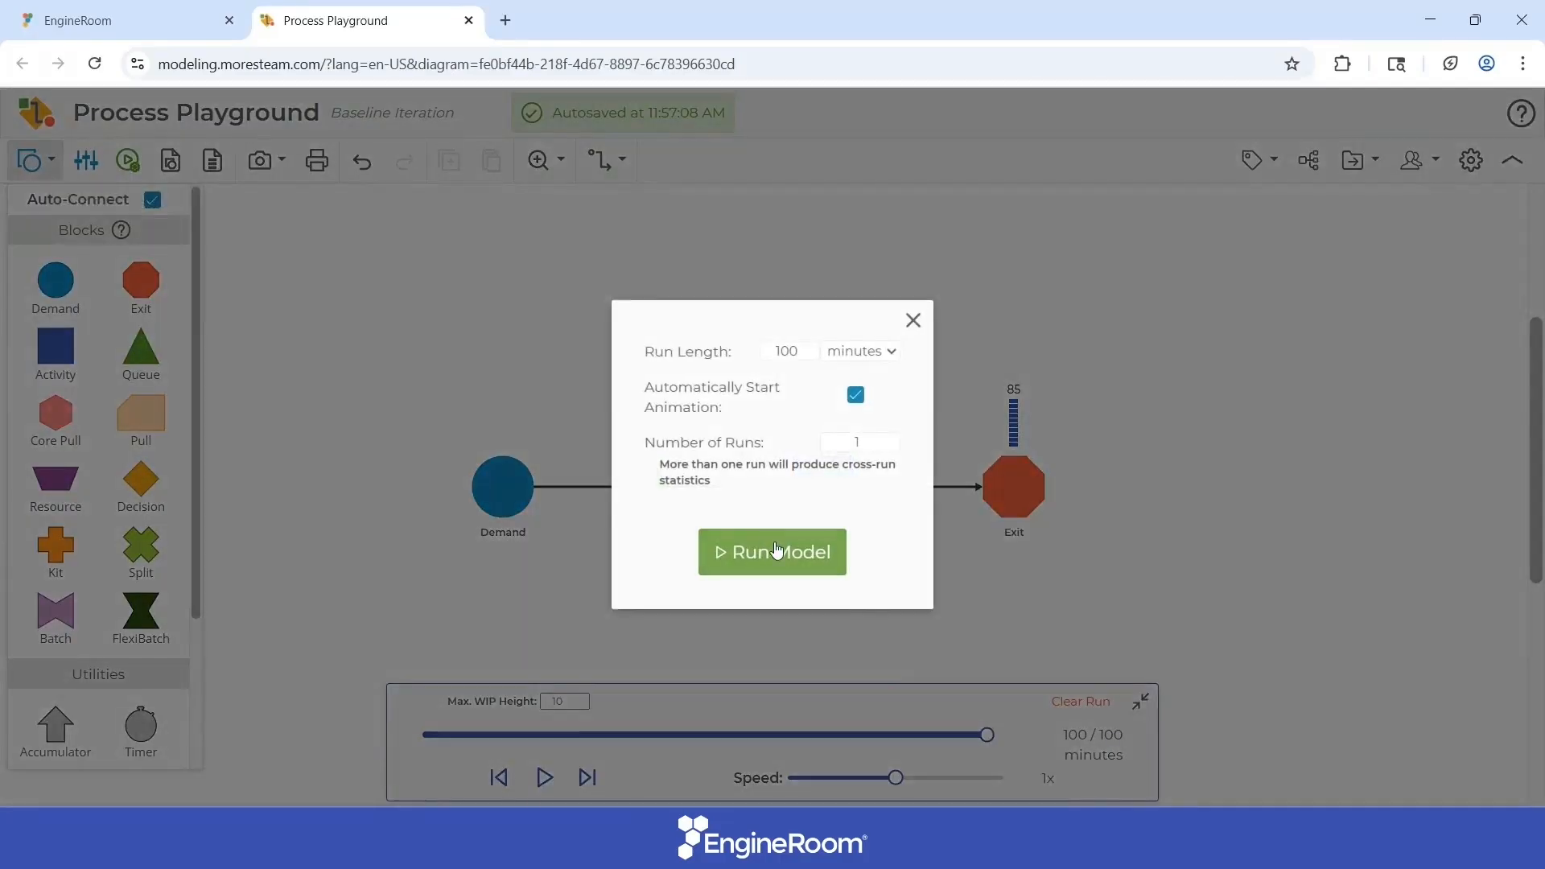
{"action": "left_click", "coordinate": [773, 531]}
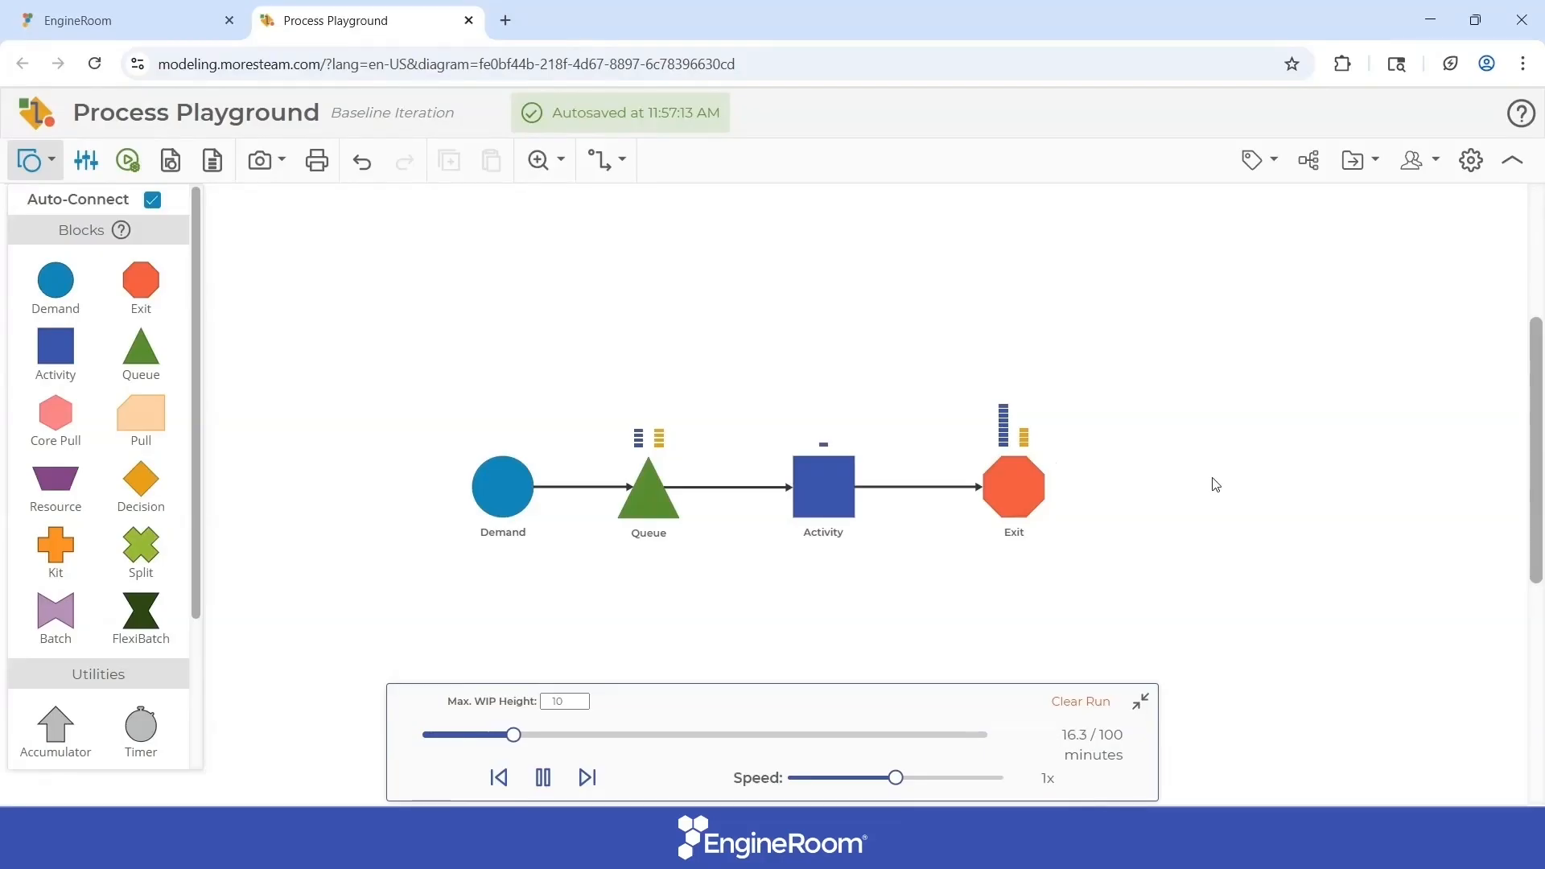
{"action": "left_click", "coordinate": [598, 774]}
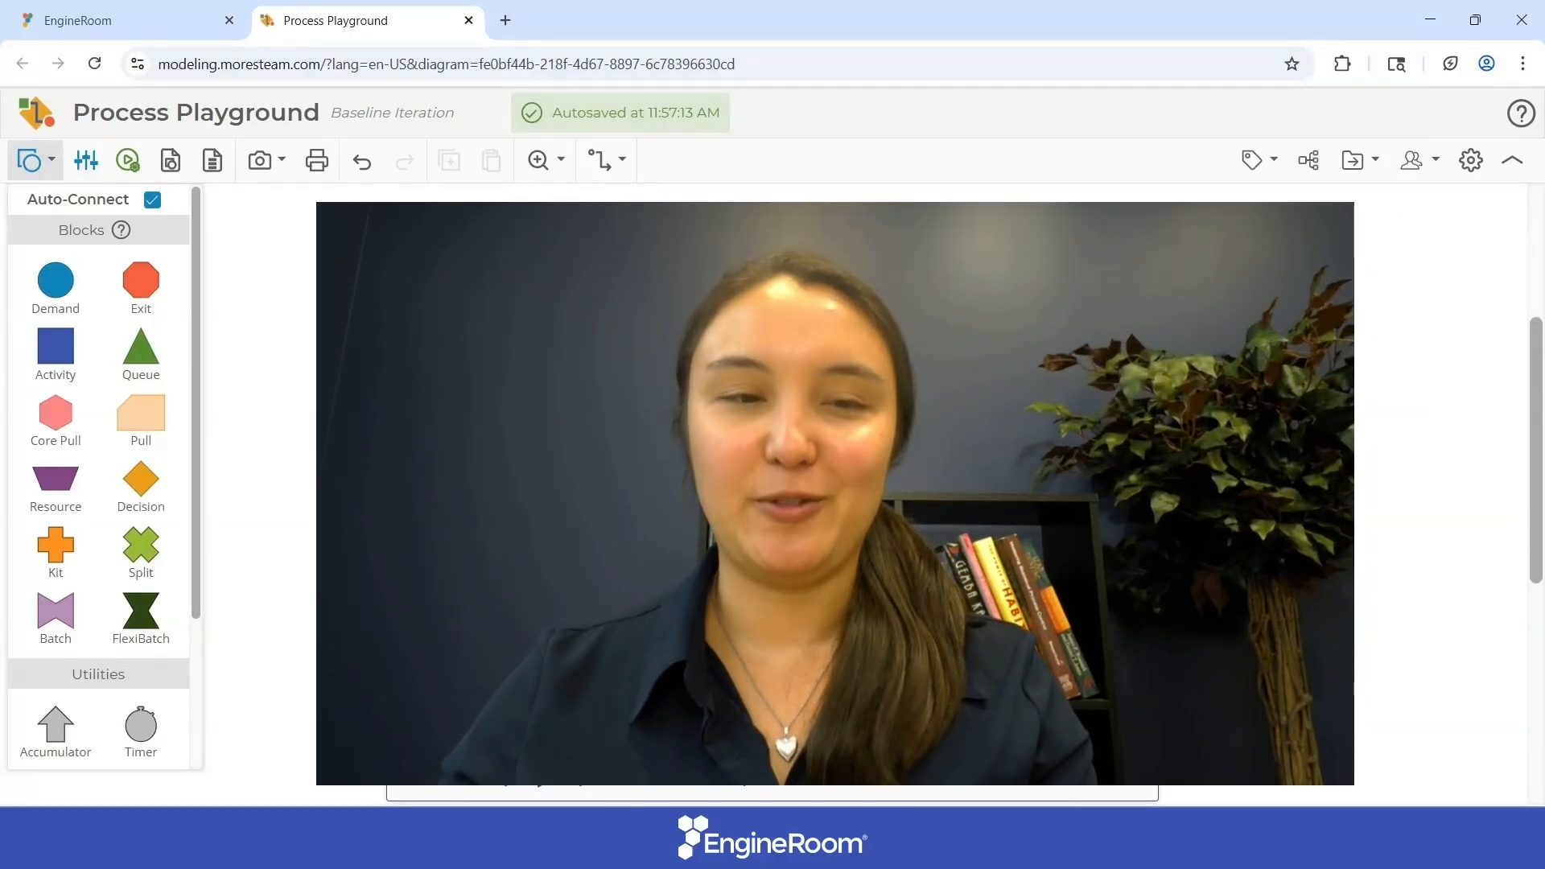
{"action": "left_click", "coordinate": [469, 20]}
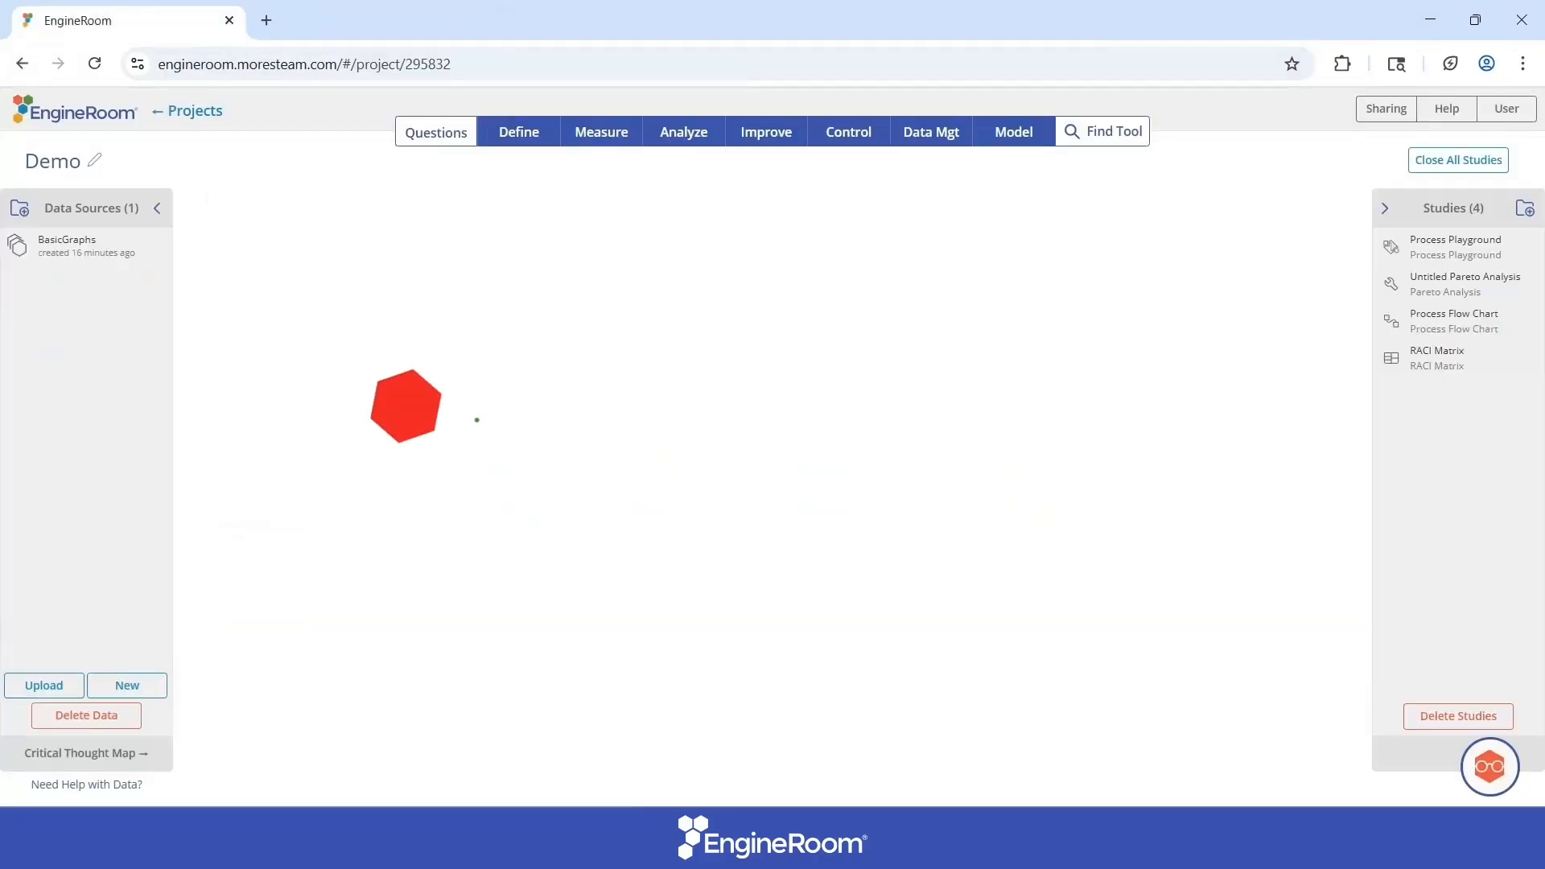